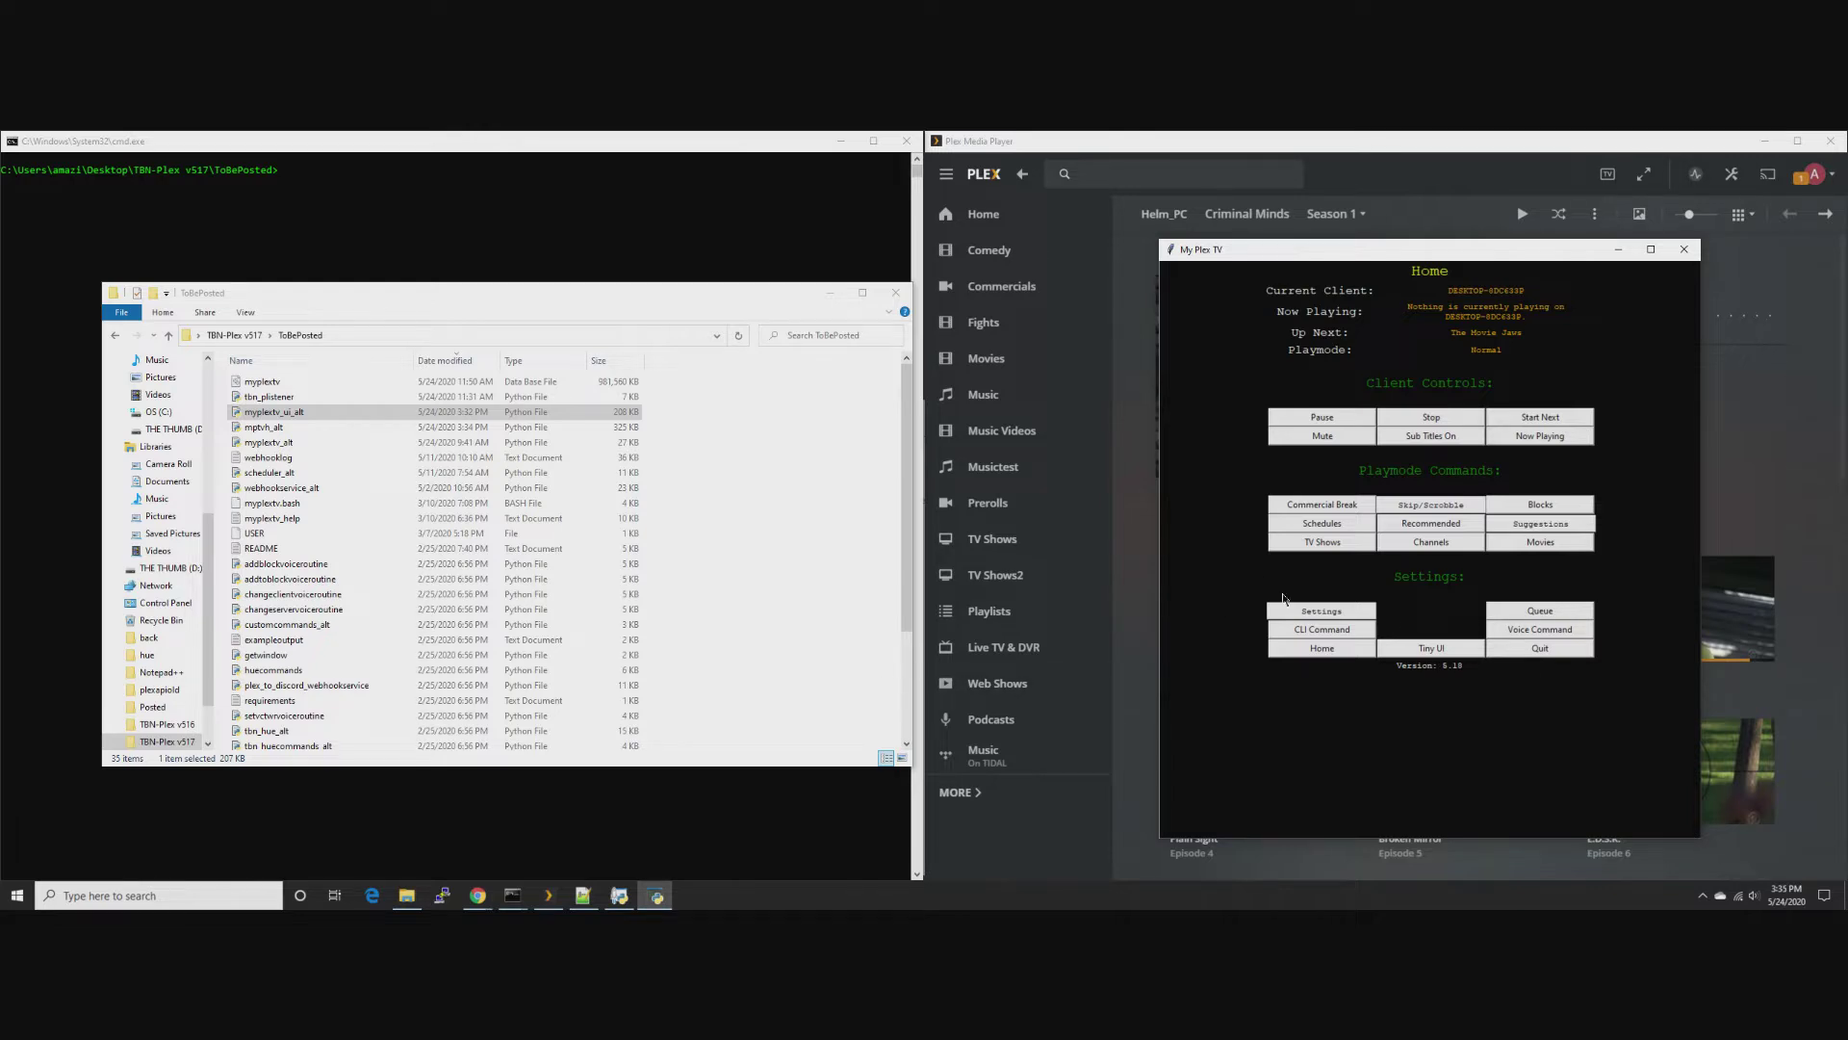
# Find Brooklyn Nine-Nine among the Crime TV shows and play its season 1 episode 4, M.E. Time
pyautogui.click(1343, 544)
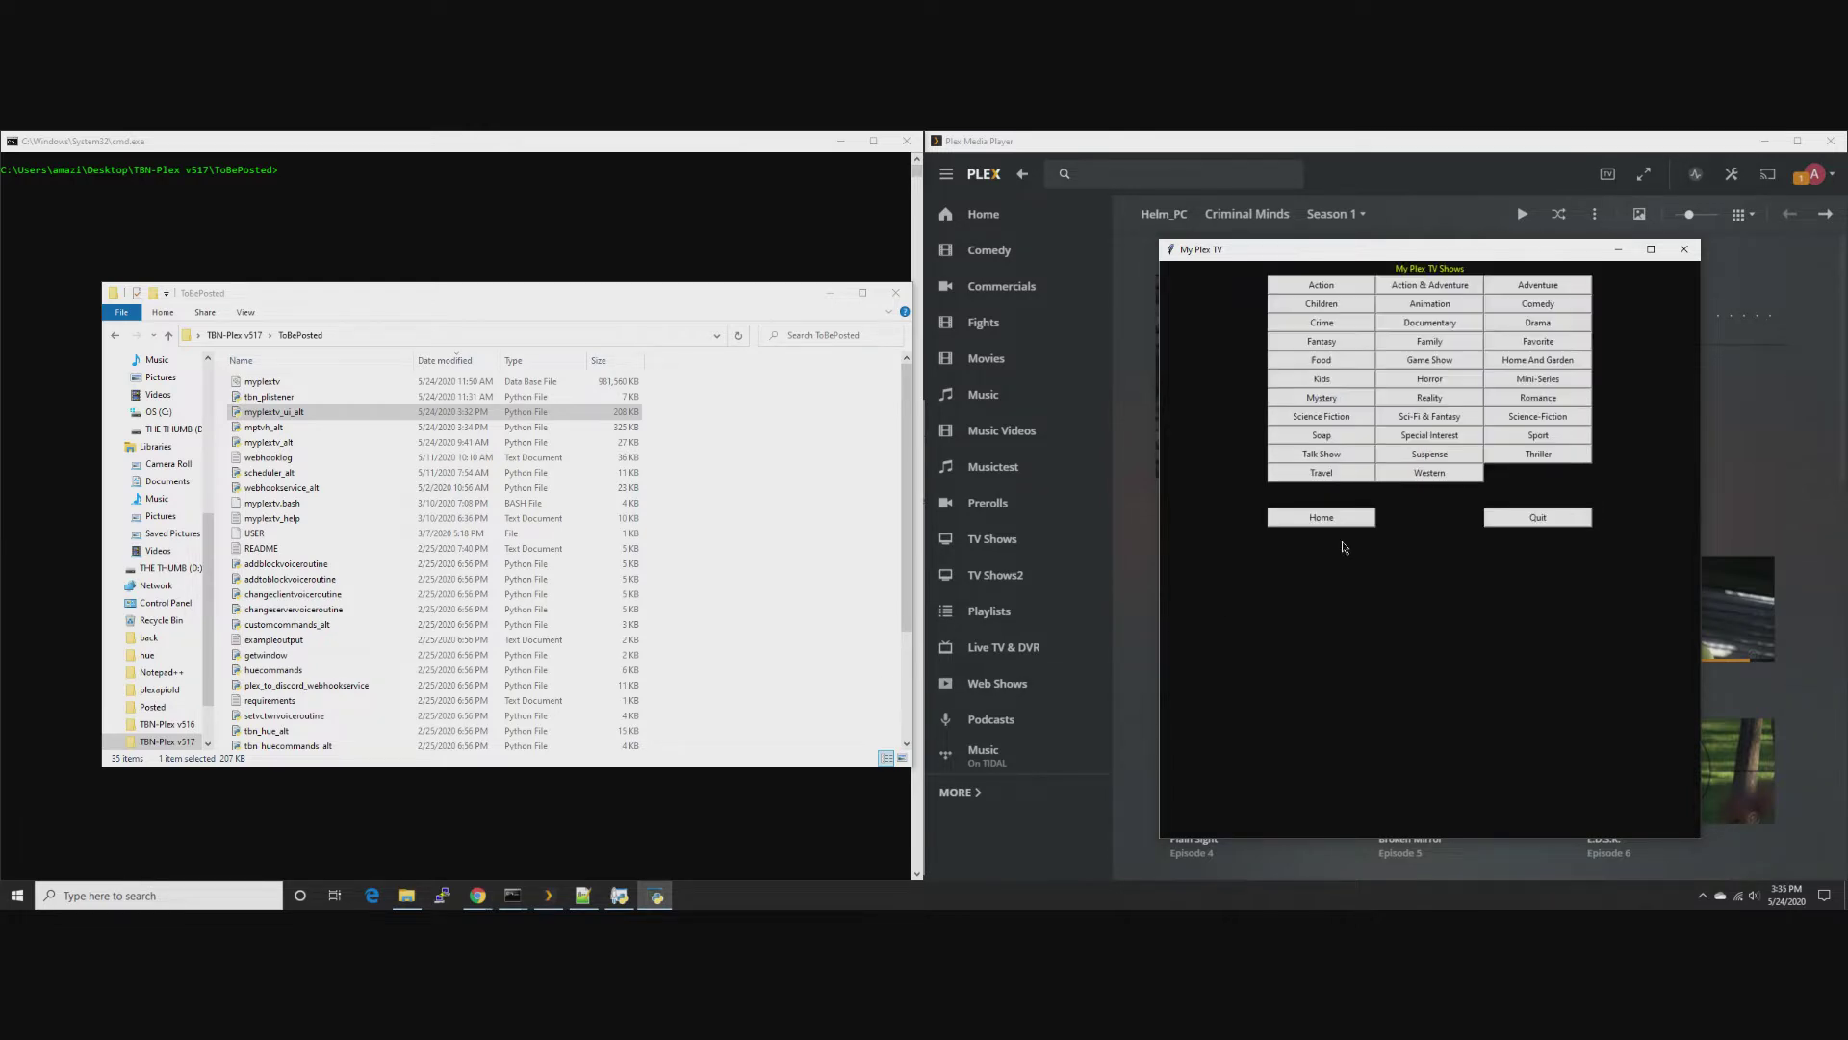
pyautogui.click(1308, 320)
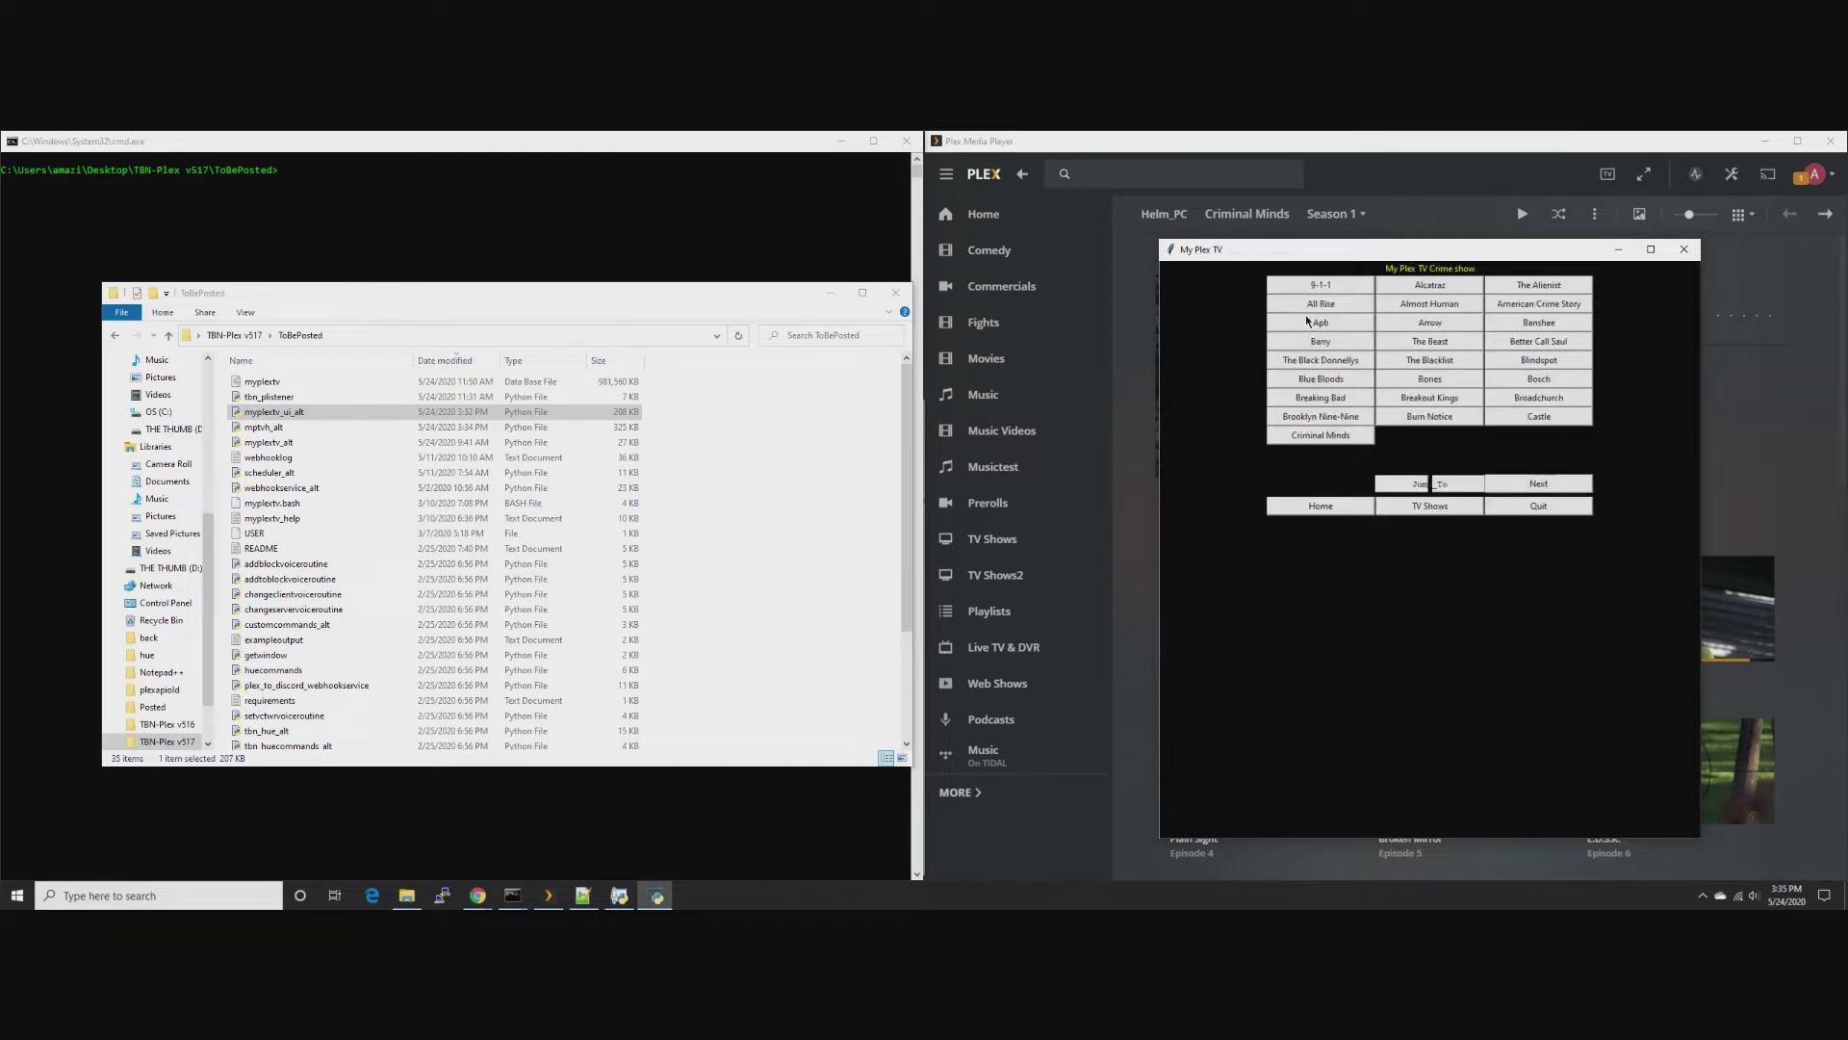
pyautogui.click(1328, 420)
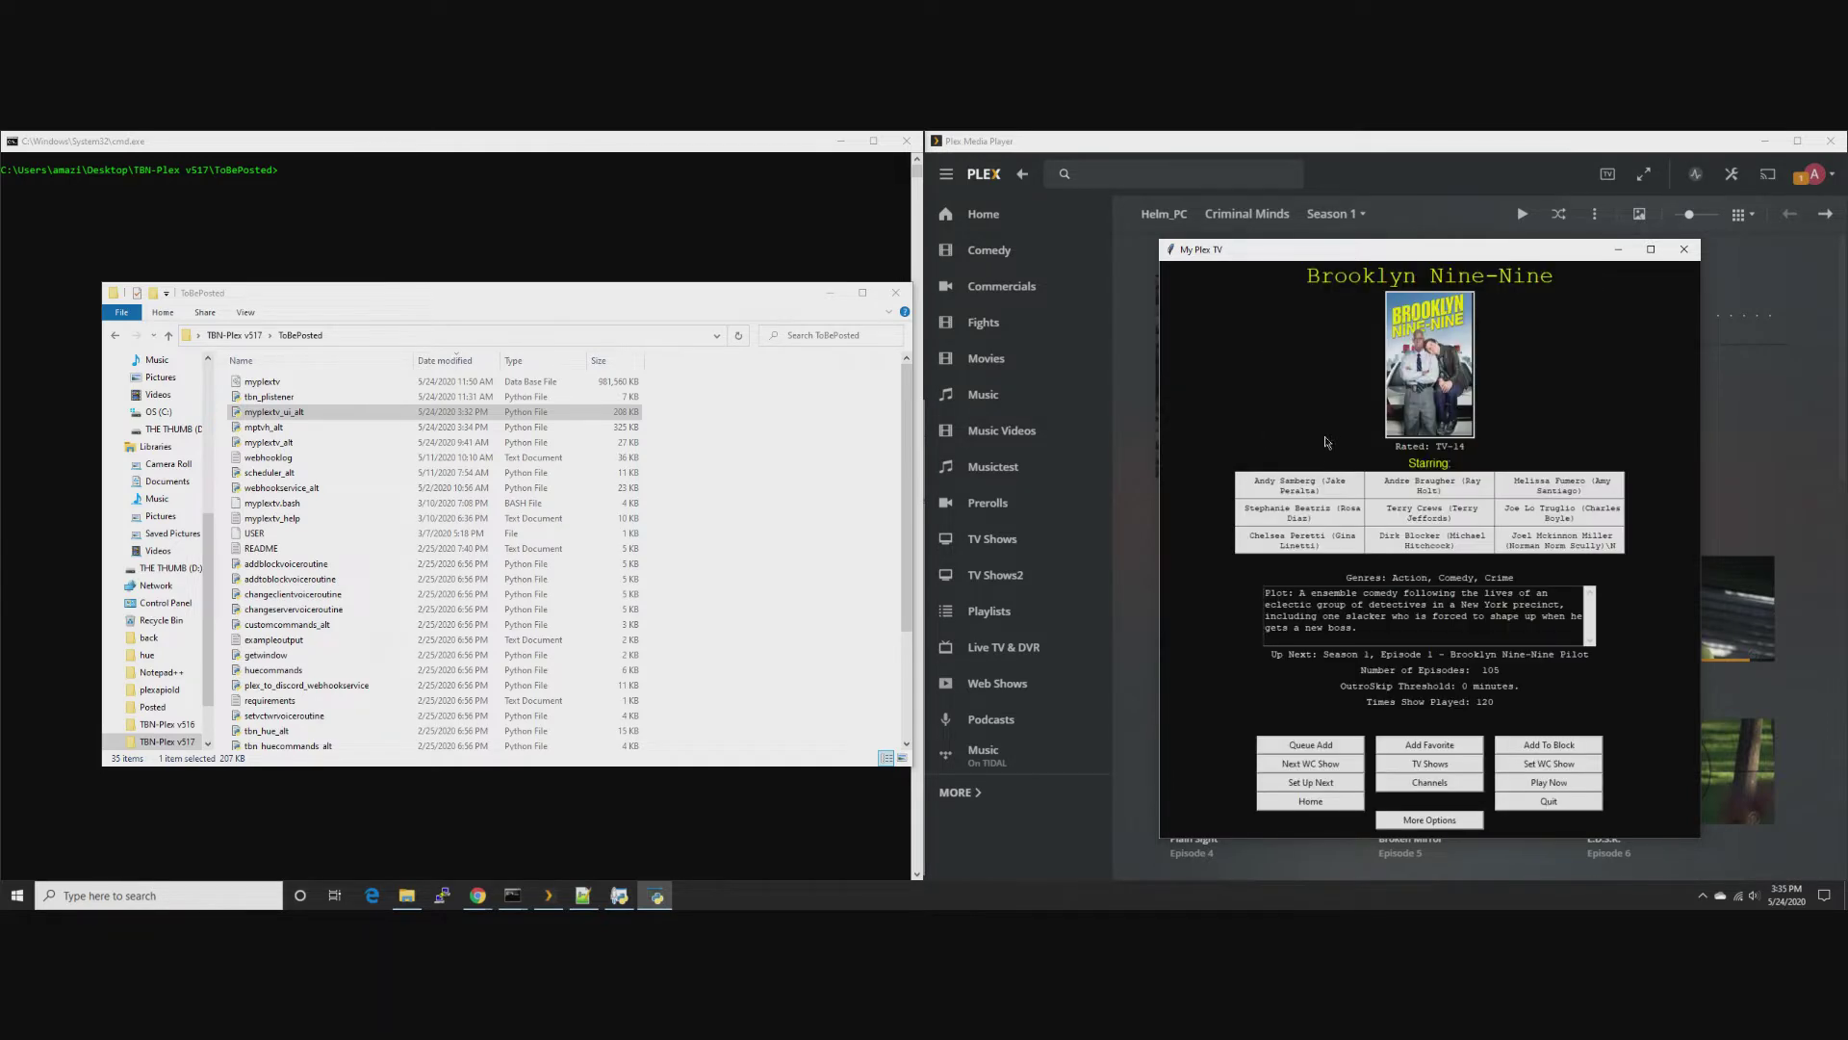
pyautogui.click(1410, 821)
pyautogui.click(1348, 538)
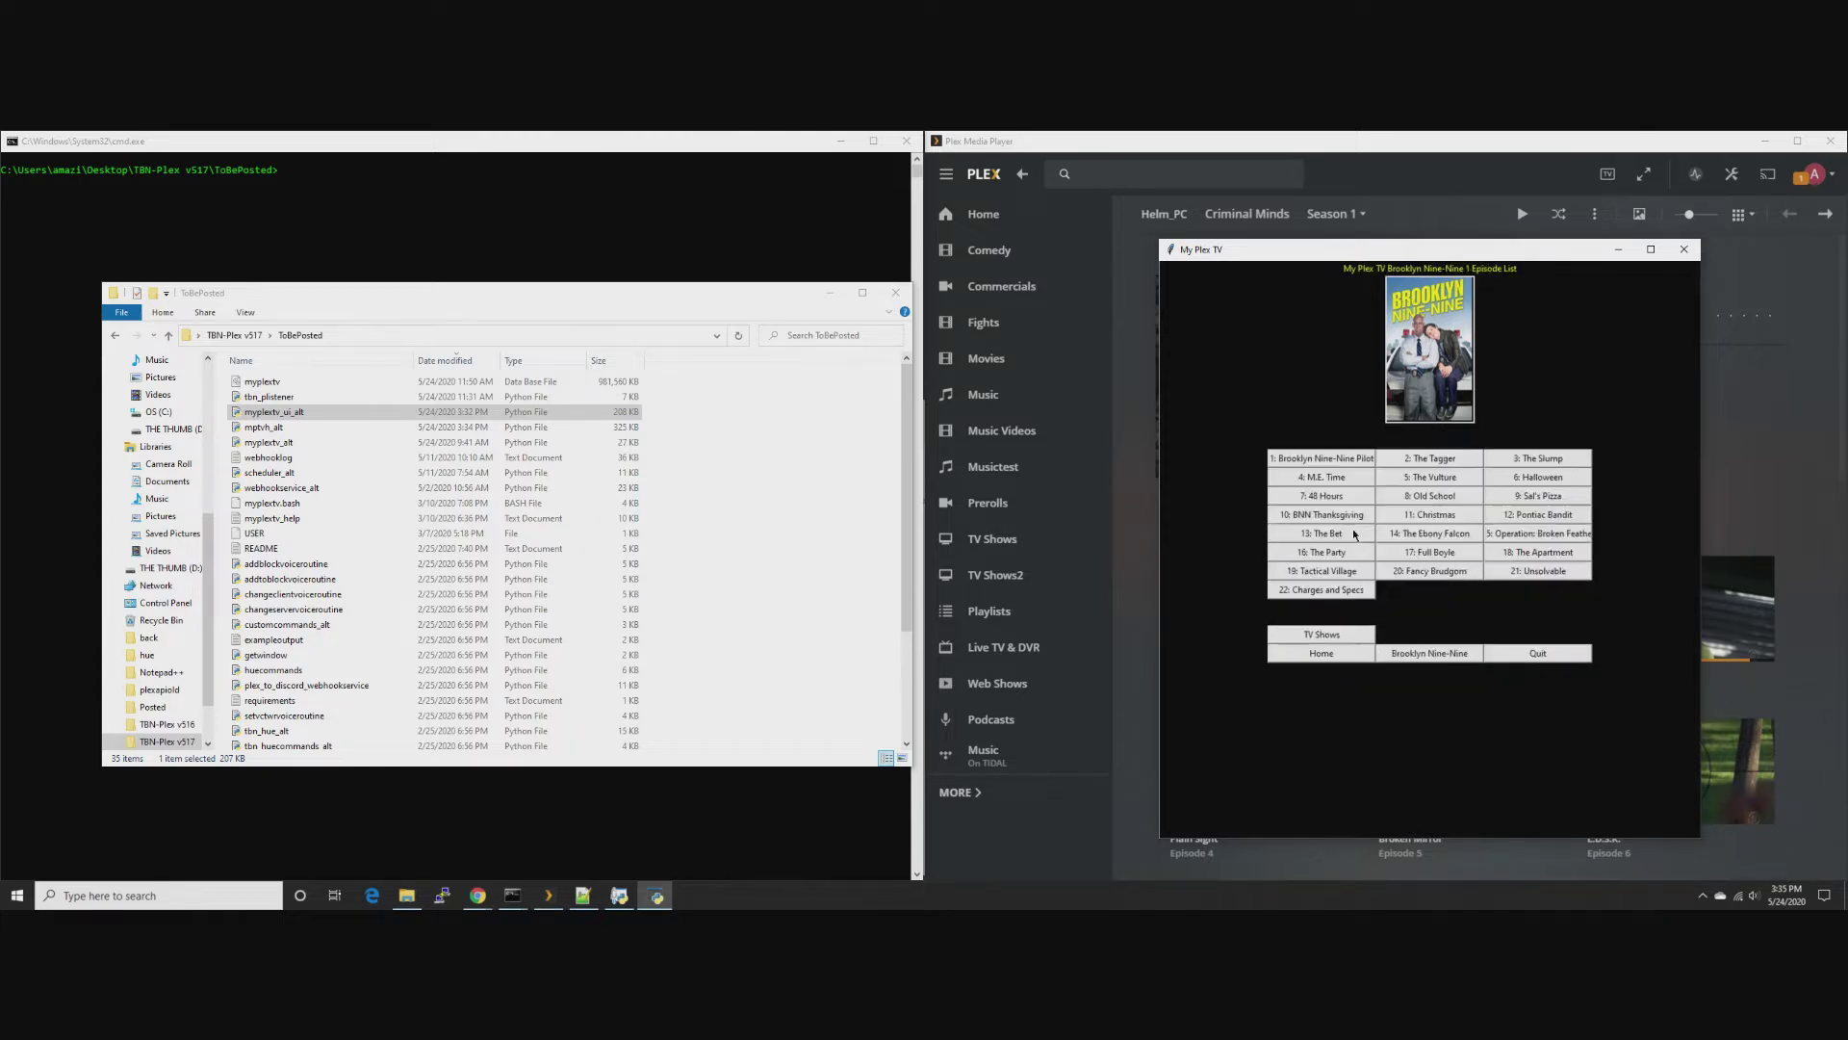
pyautogui.click(1352, 477)
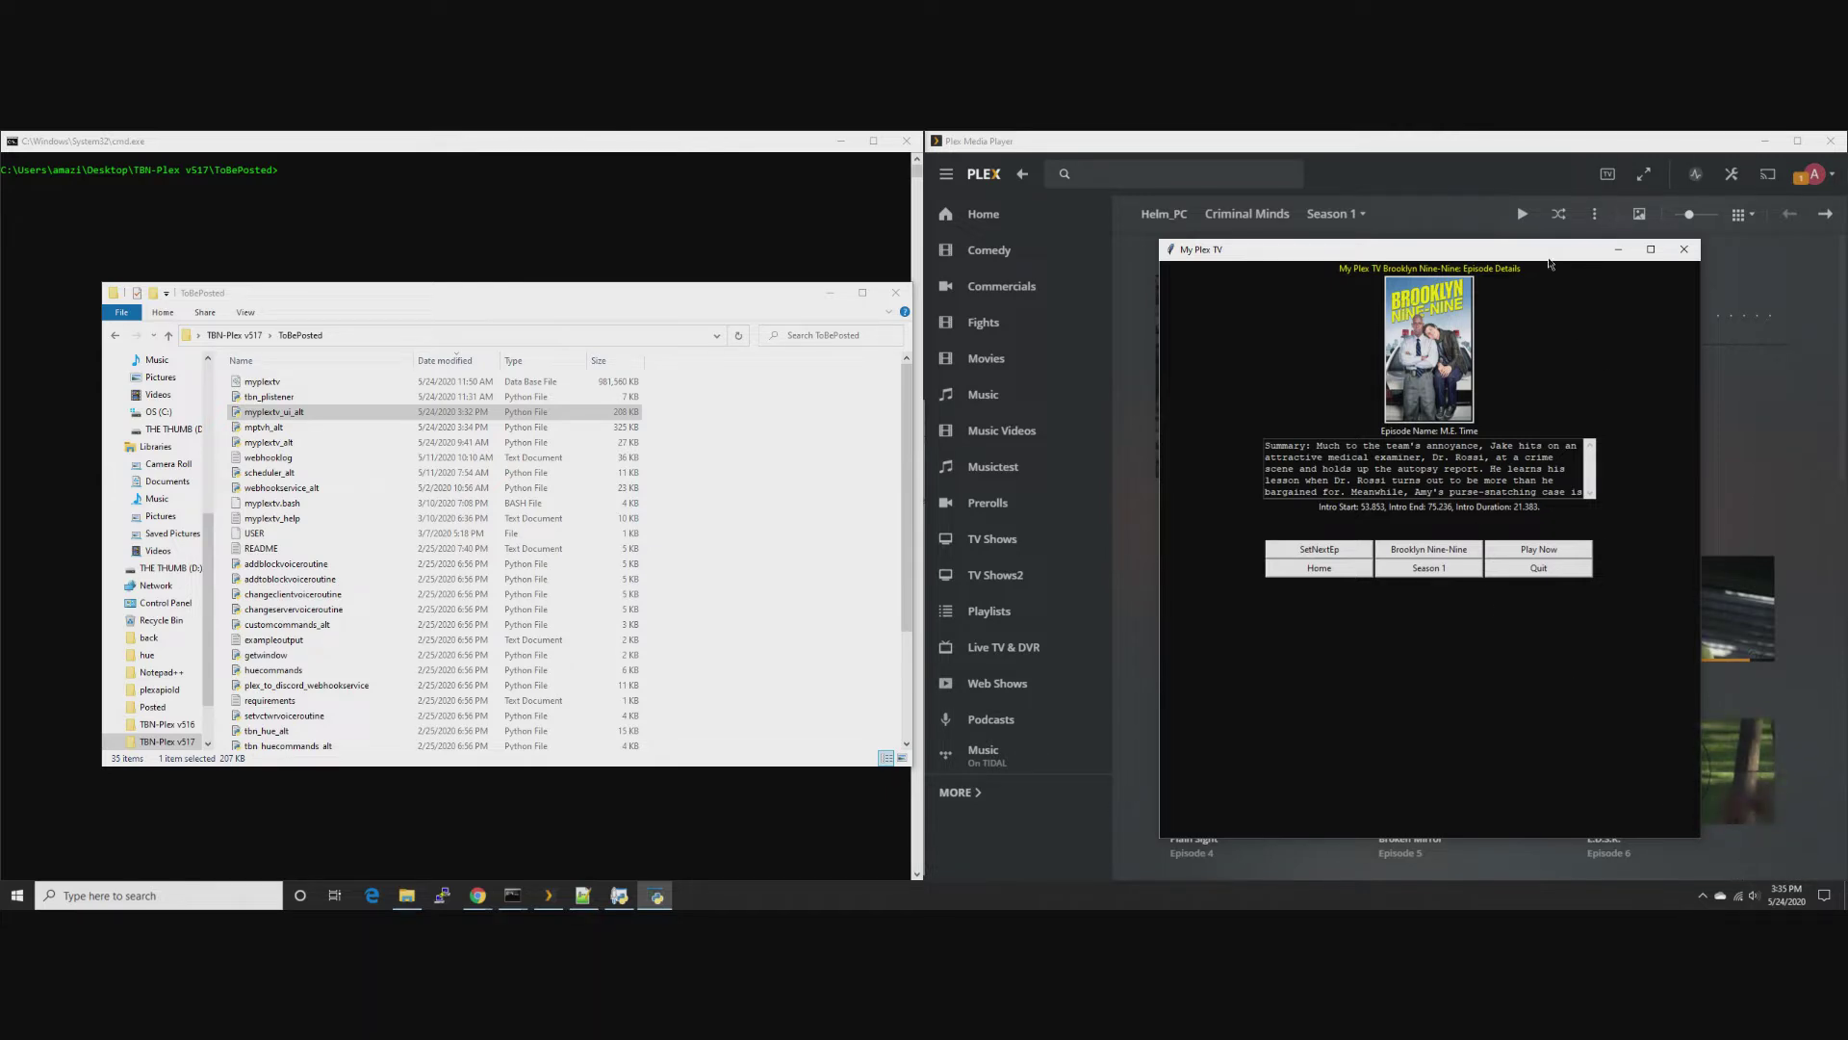
pyautogui.click(1491, 545)
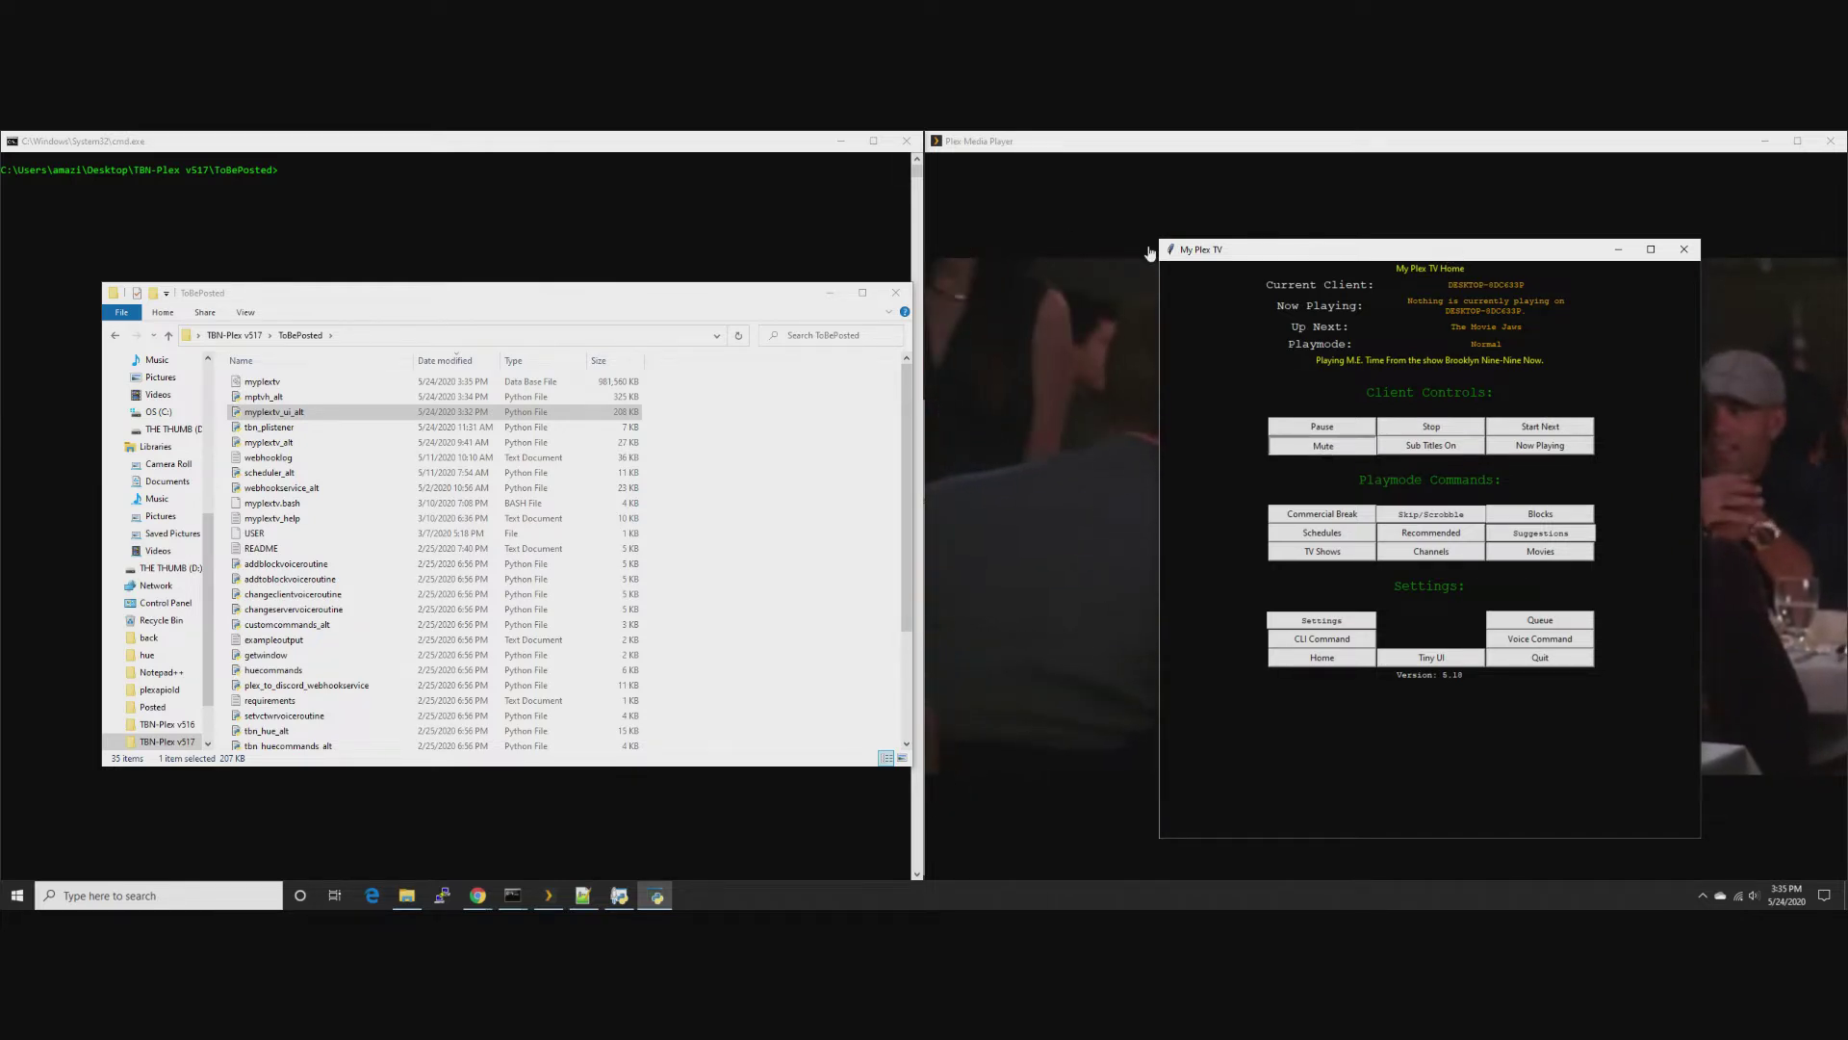
# Widen the My Plex TV window and position it over the Plex Media Player
pyautogui.moveTo(1394, 256); pyautogui.dragTo(512, 248)
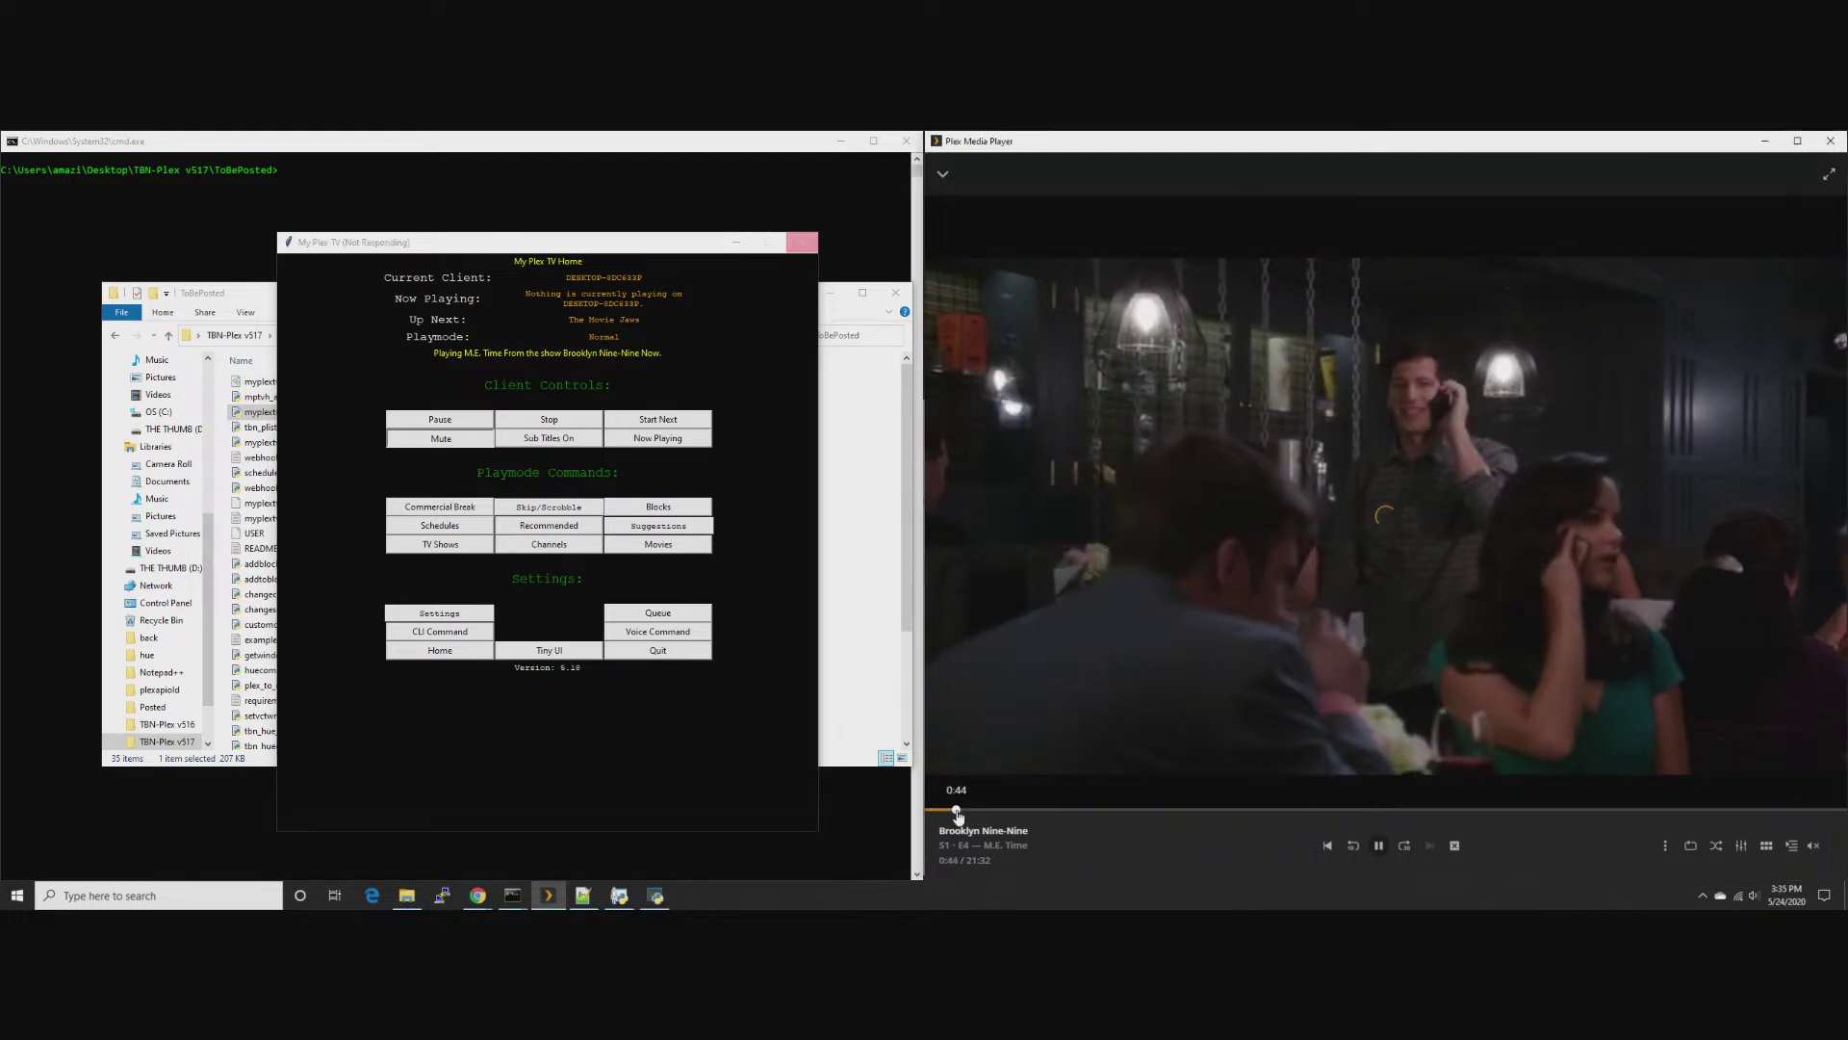
pyautogui.moveTo(658, 247); pyautogui.dragTo(1499, 243)
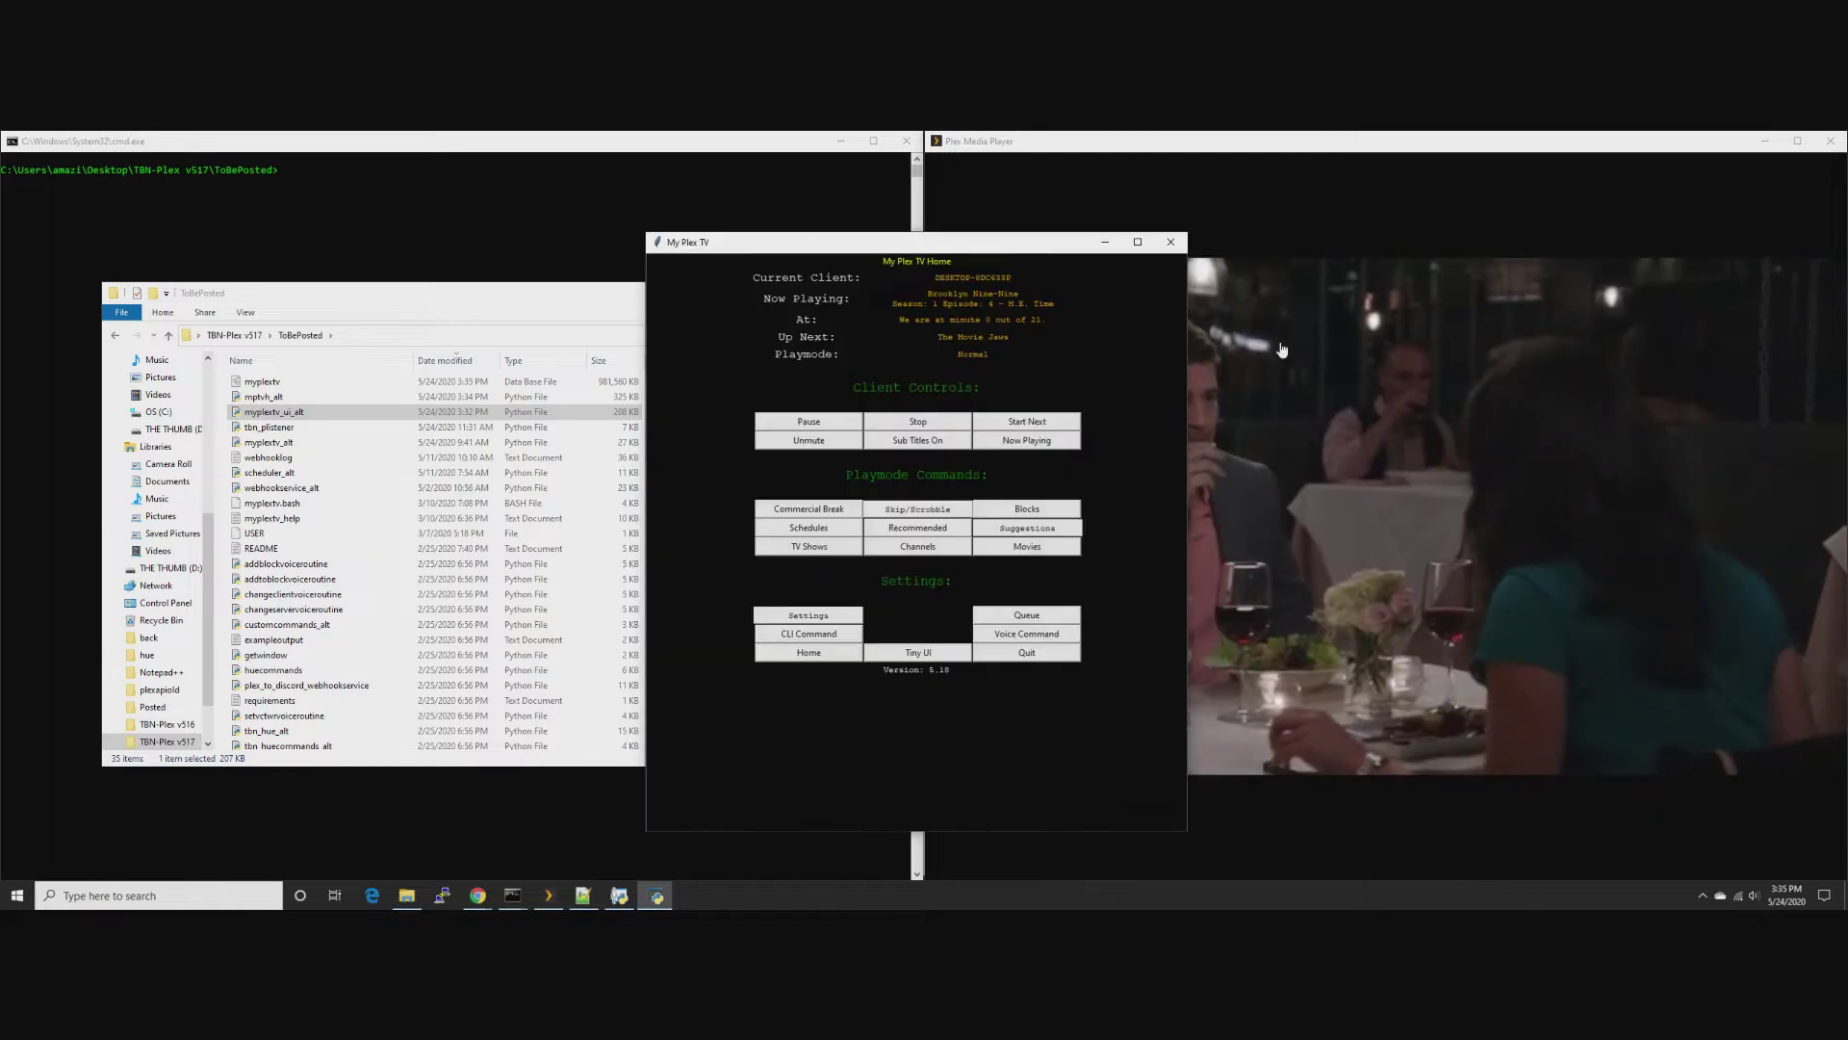
pyautogui.moveTo(1013, 247); pyautogui.dragTo(1142, 205)
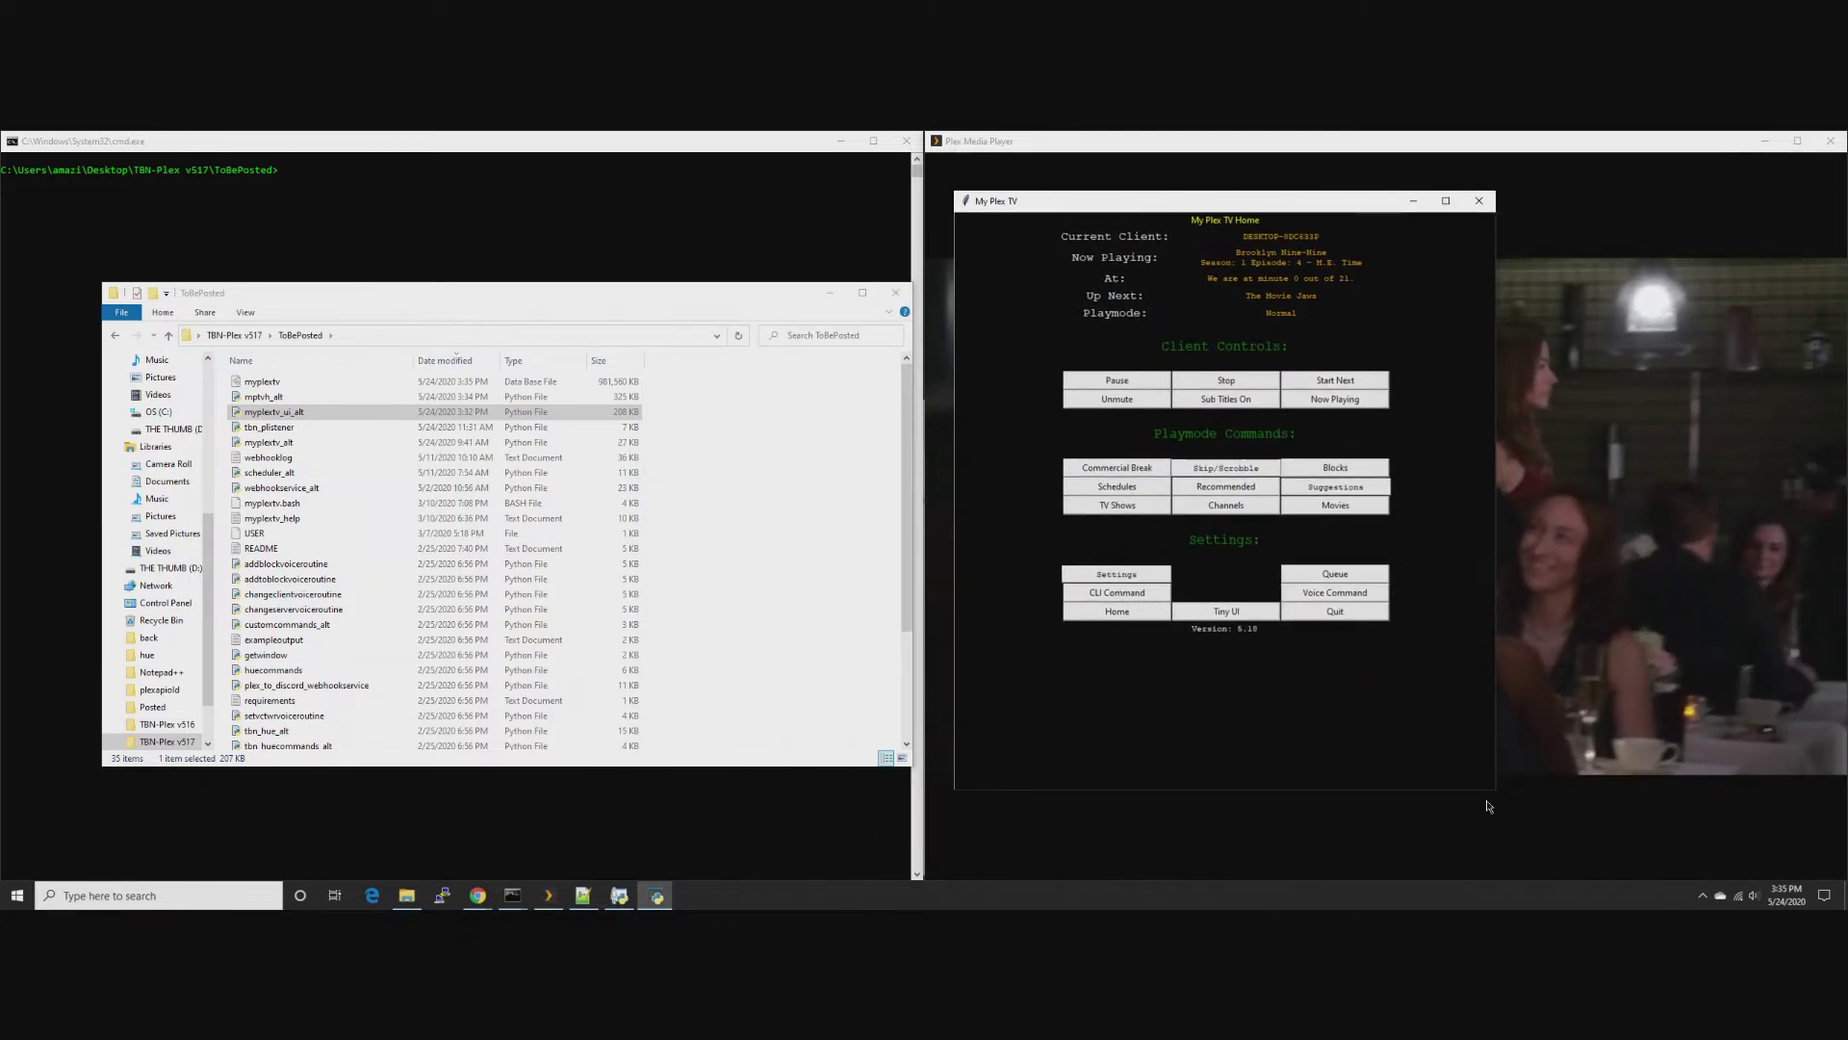
pyautogui.moveTo(1495, 790); pyautogui.dragTo(1794, 829)
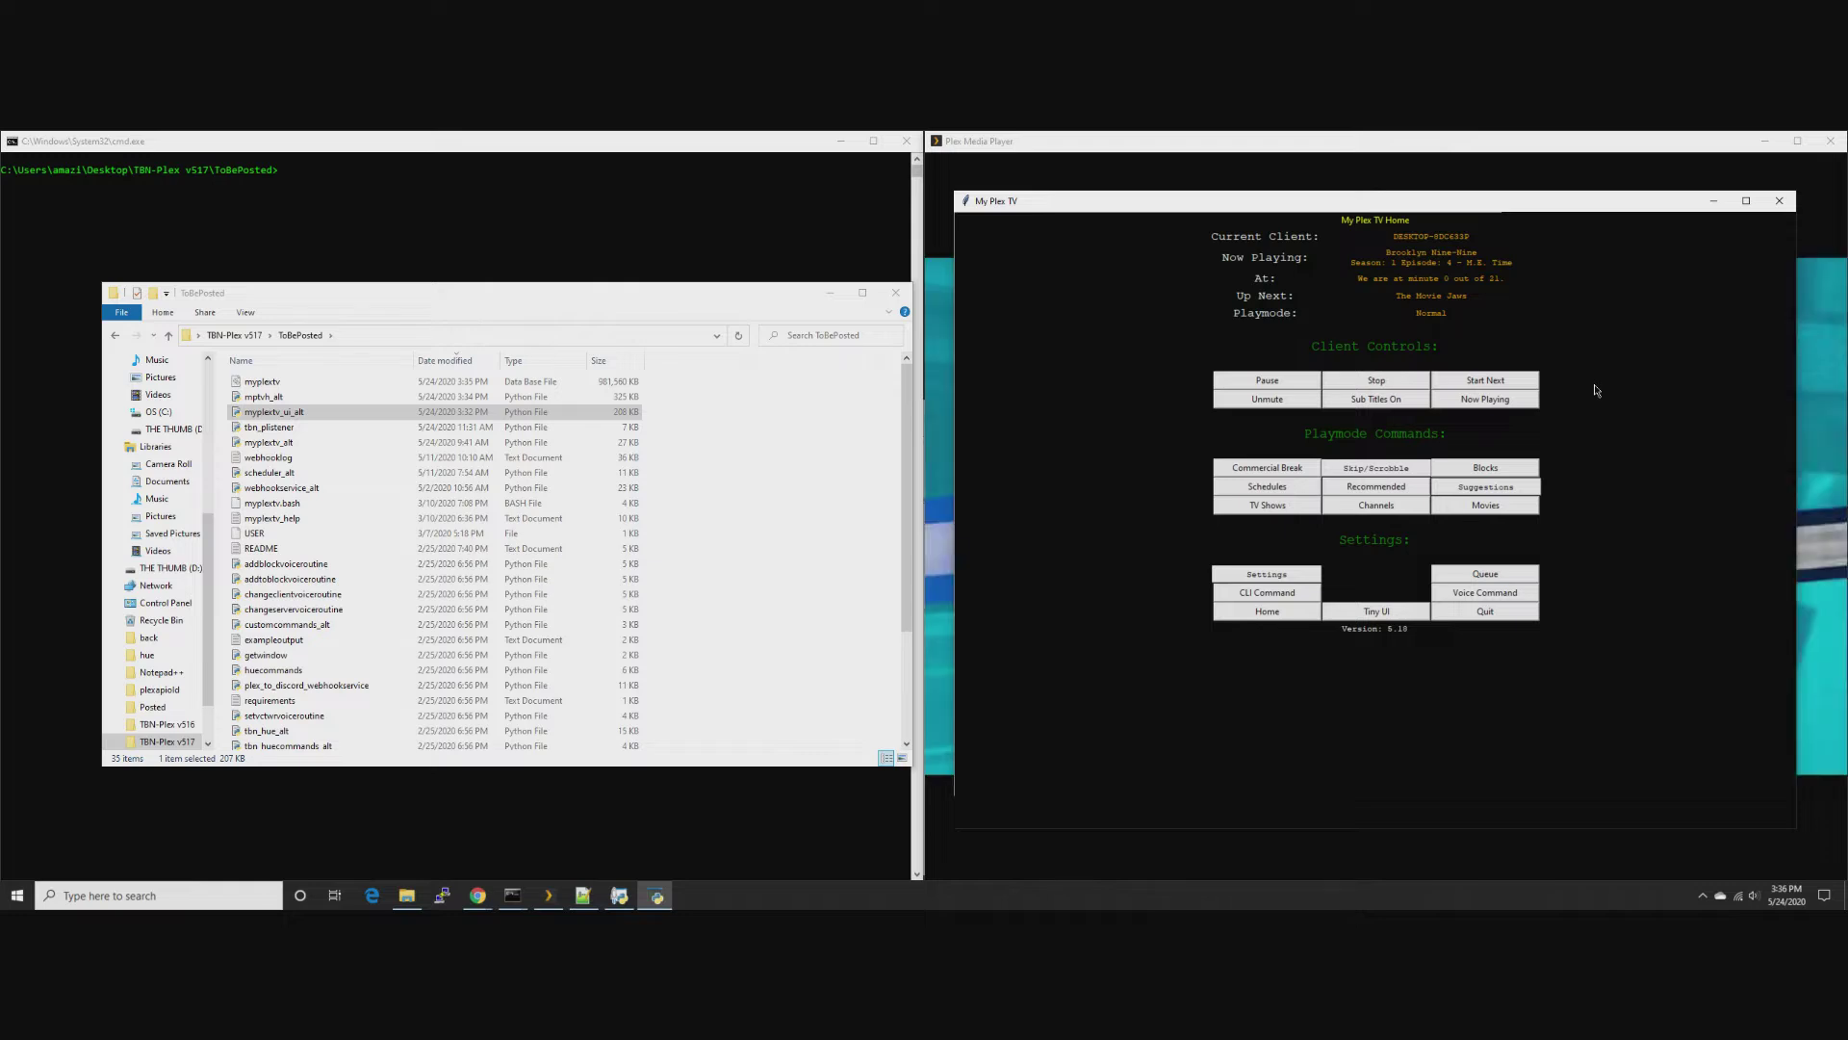
pyautogui.moveTo(1573, 200)
pyautogui.mouseDown()
pyautogui.moveTo(1424, 200)
pyautogui.moveTo(1612, 206)
pyautogui.moveTo(1602, 186)
pyautogui.mouseUp()
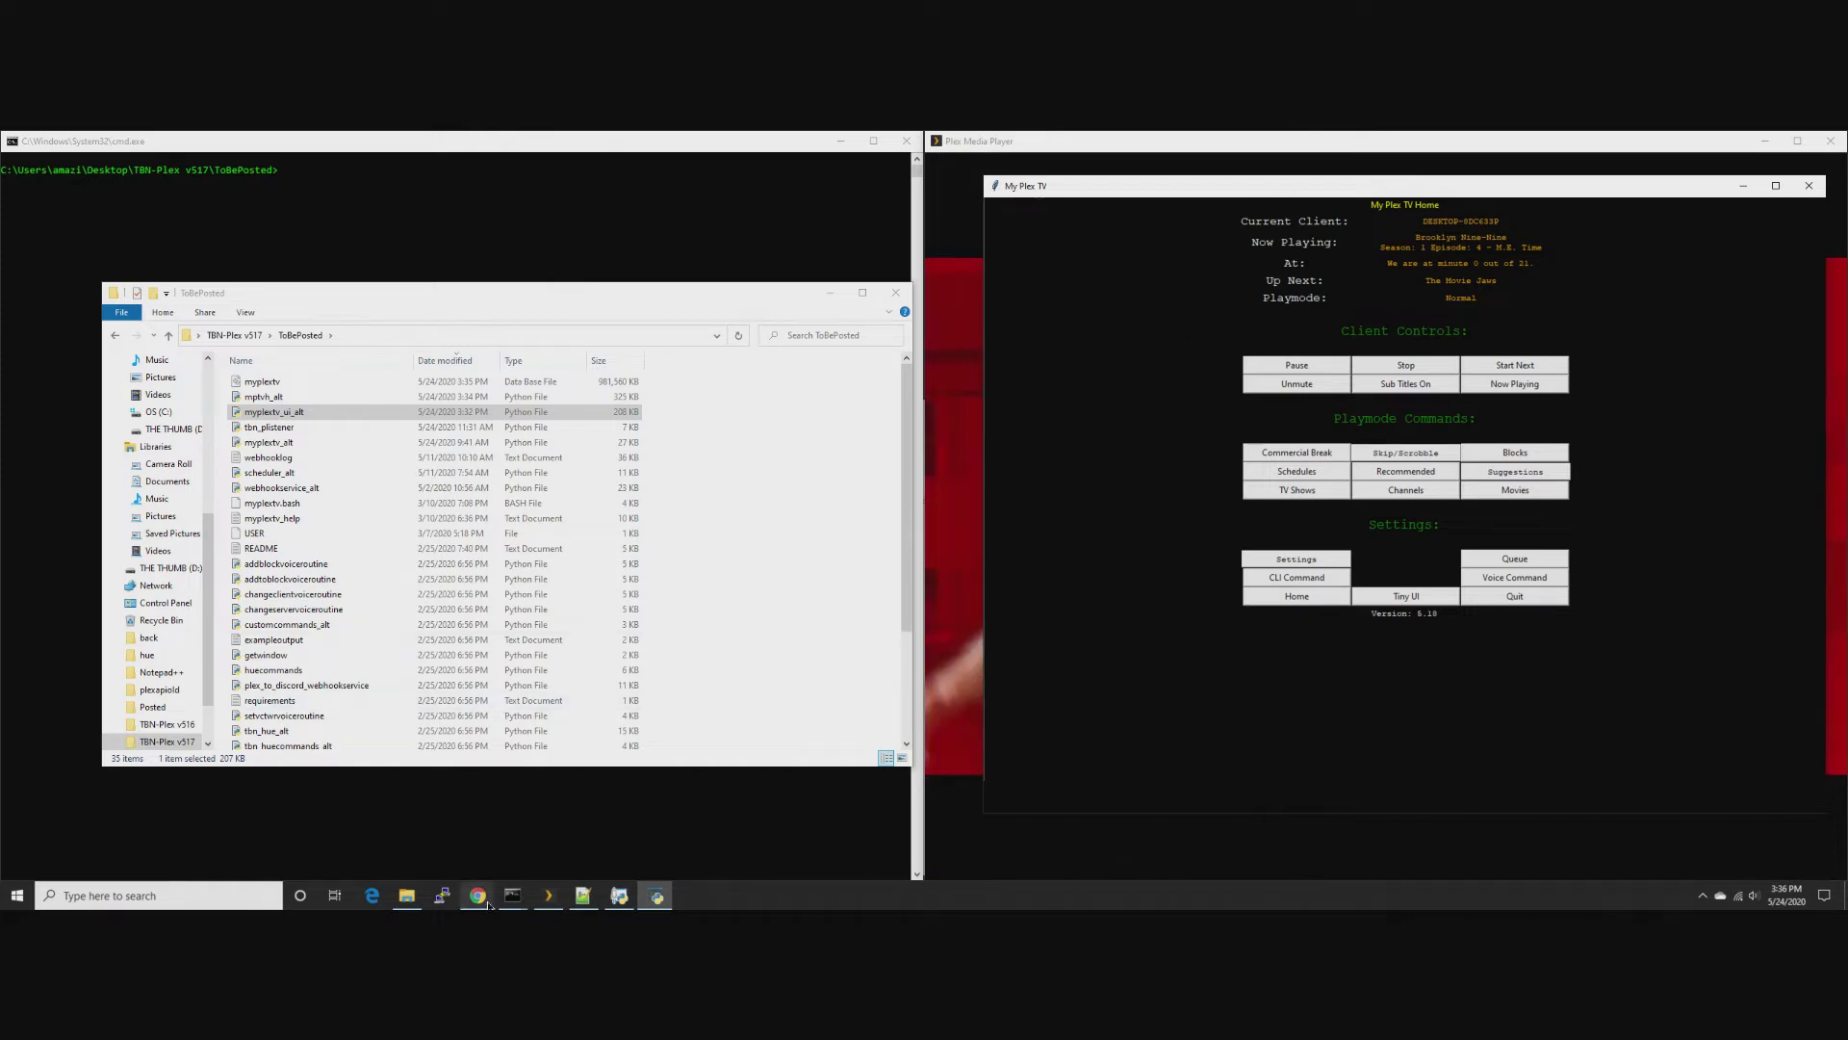
pyautogui.moveTo(1335, 198); pyautogui.dragTo(1270, 192)
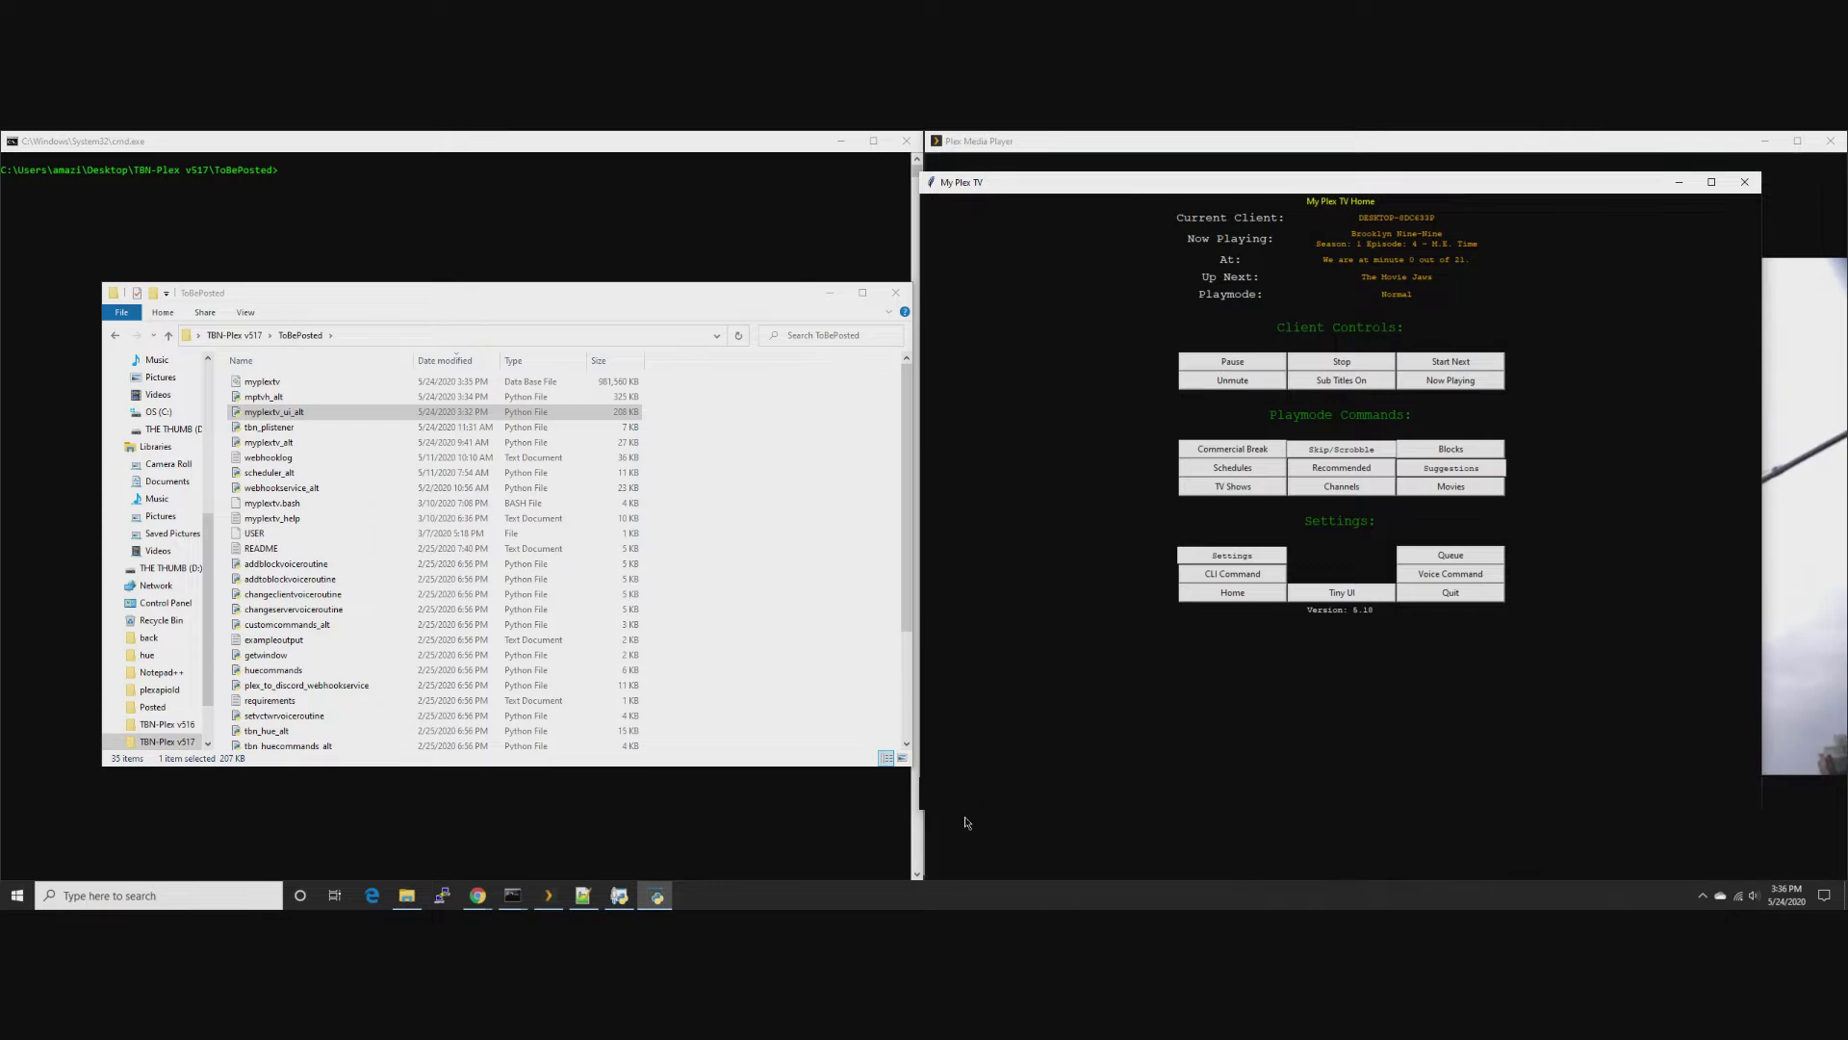
# Seek the paused M.E. Time episode back to 1:04 in Plex Media Player, minimize My Plex TV and stop the playback
pyautogui.click(973, 839)
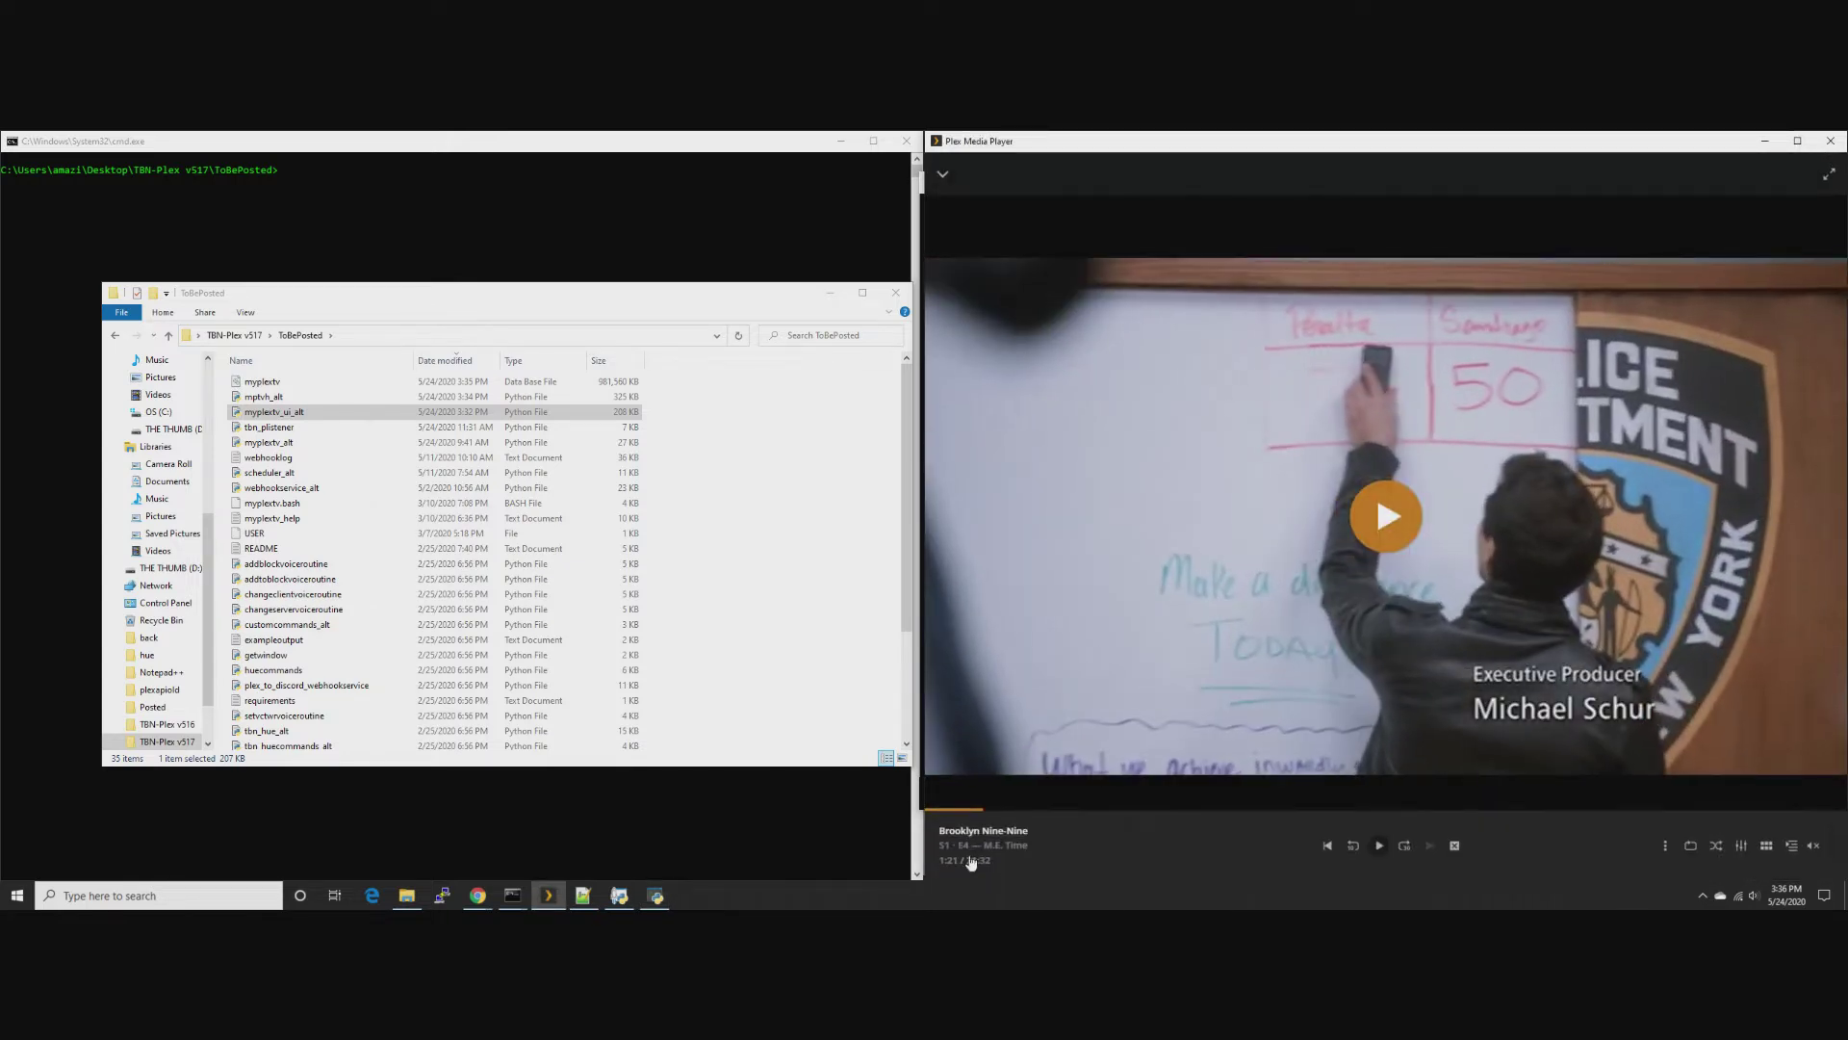
pyautogui.click(972, 810)
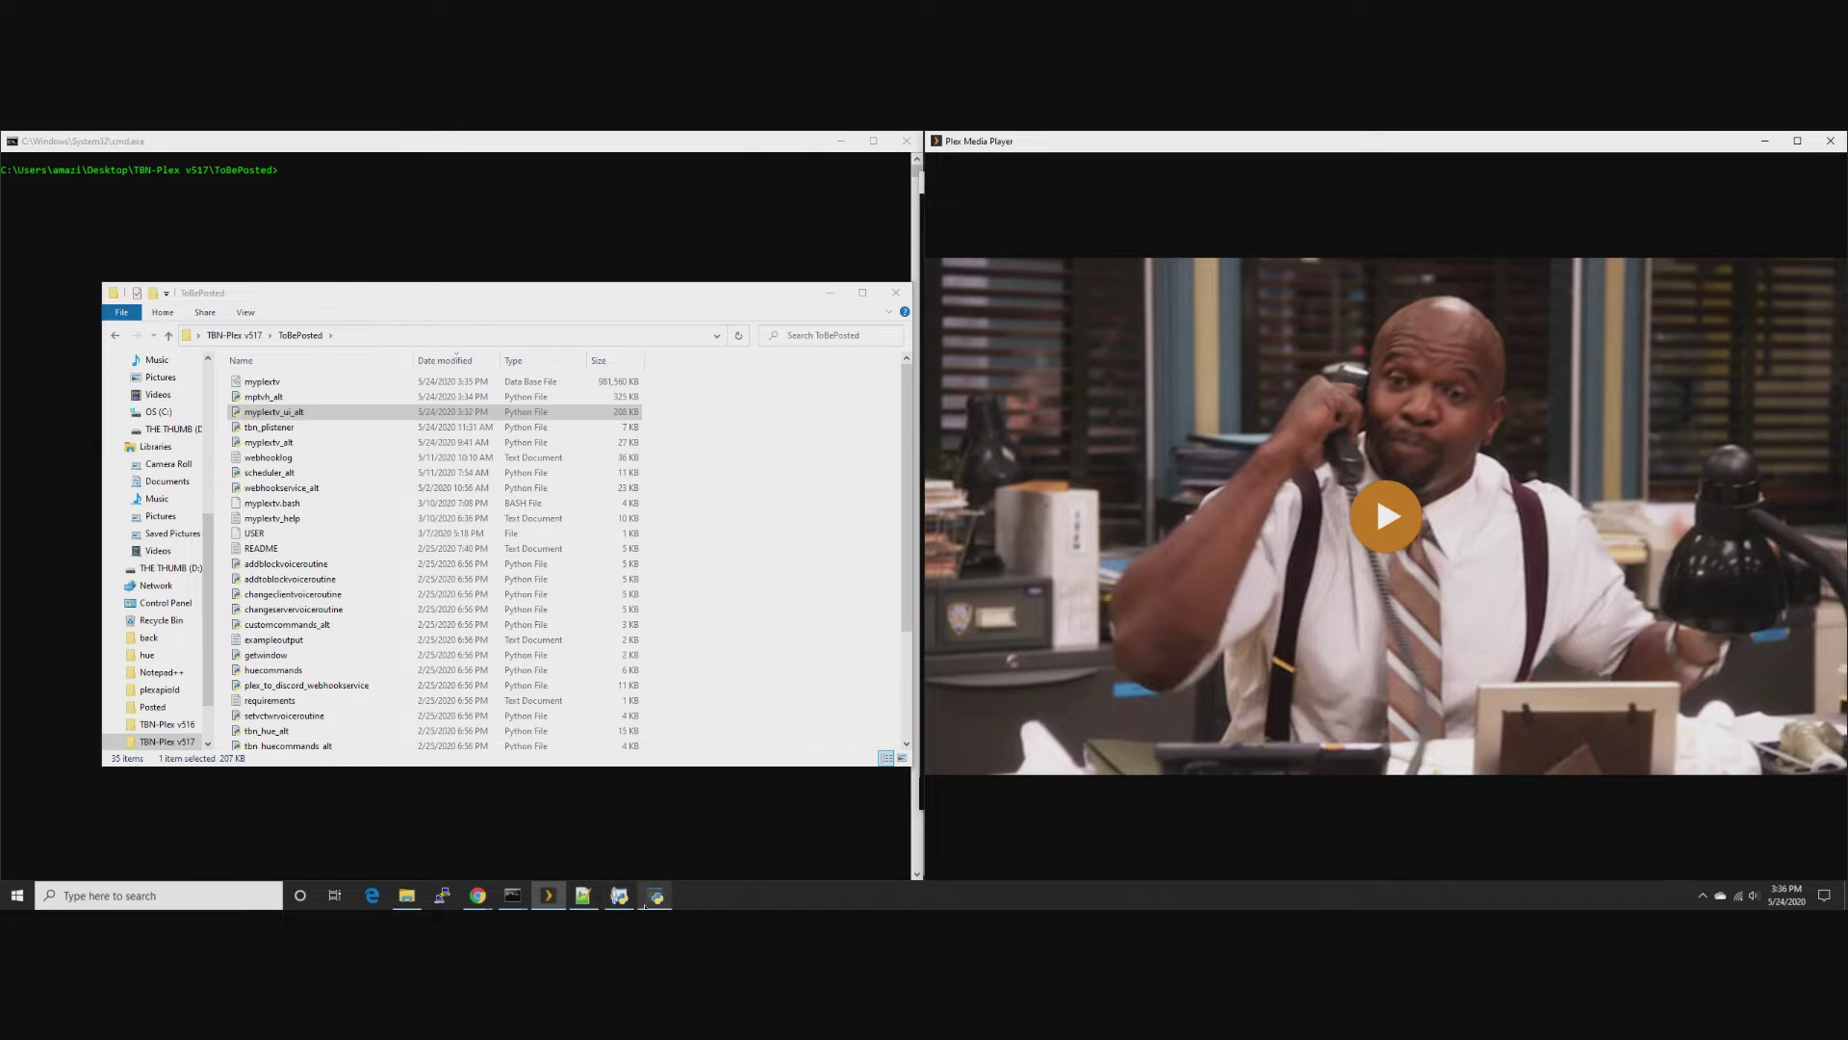
pyautogui.click(643, 905)
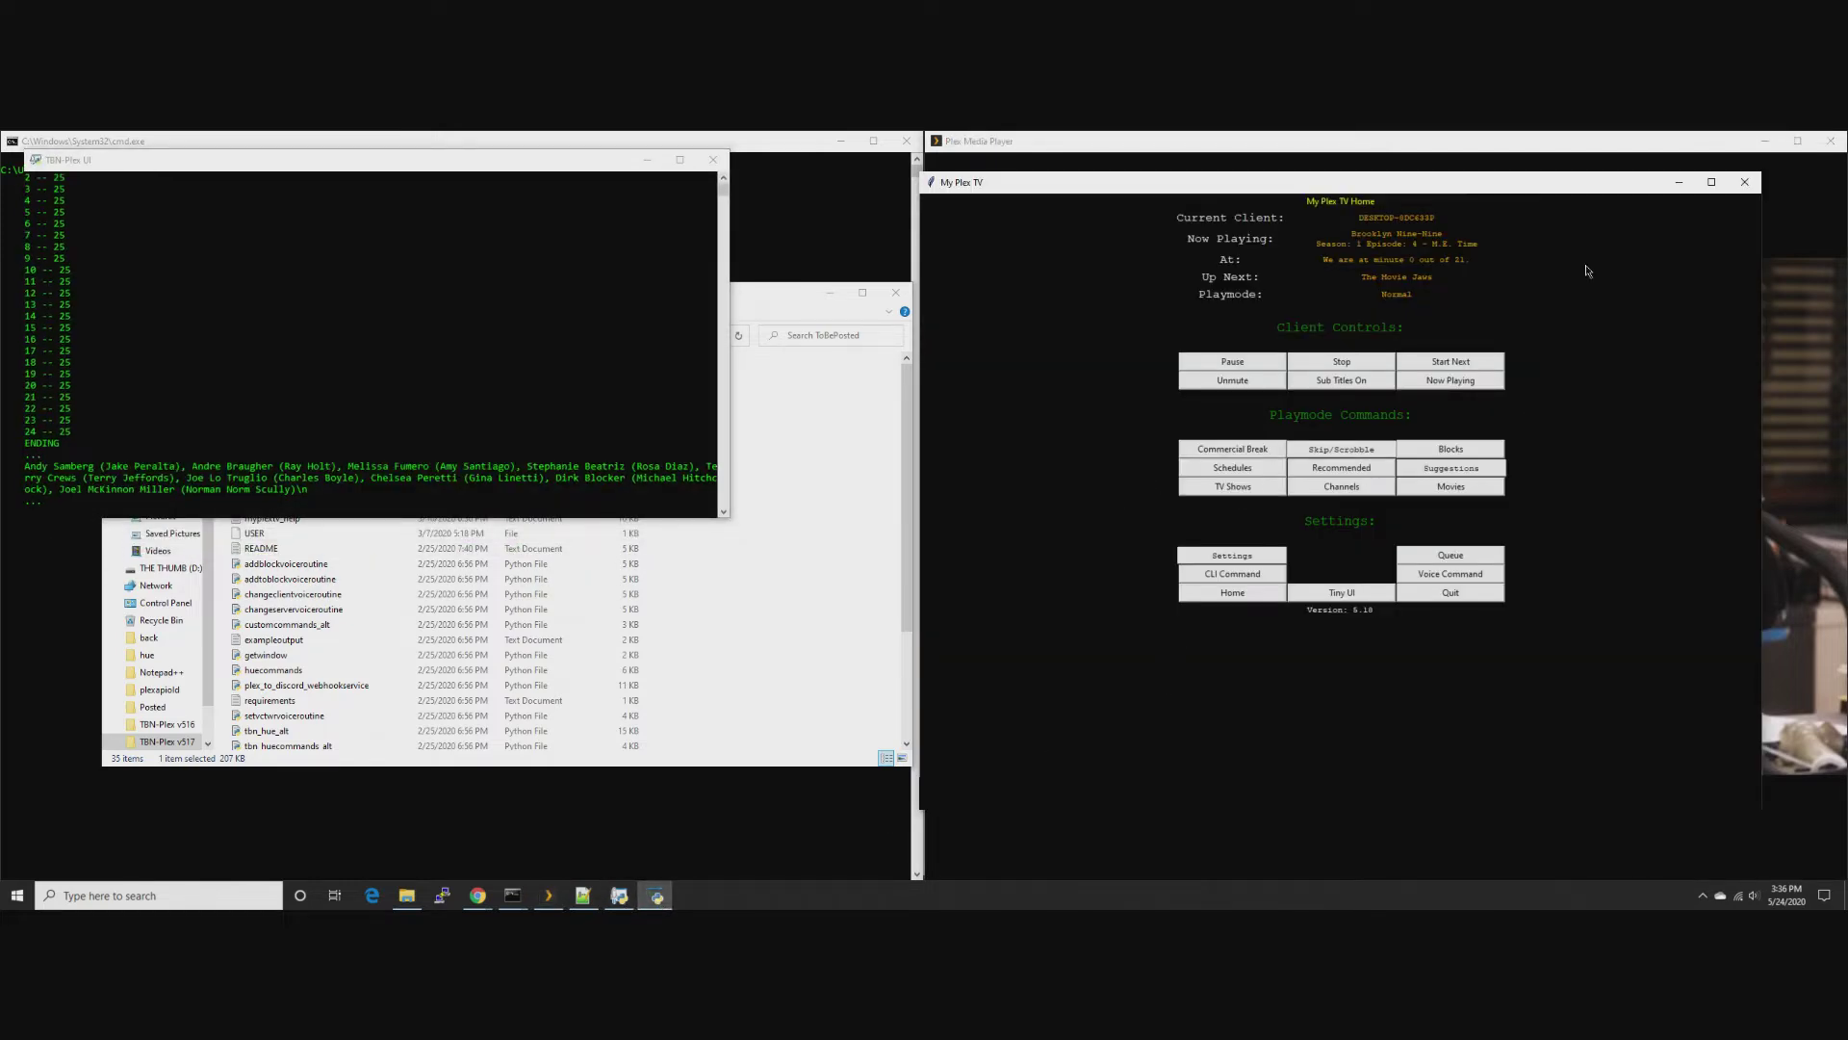
pyautogui.click(1679, 184)
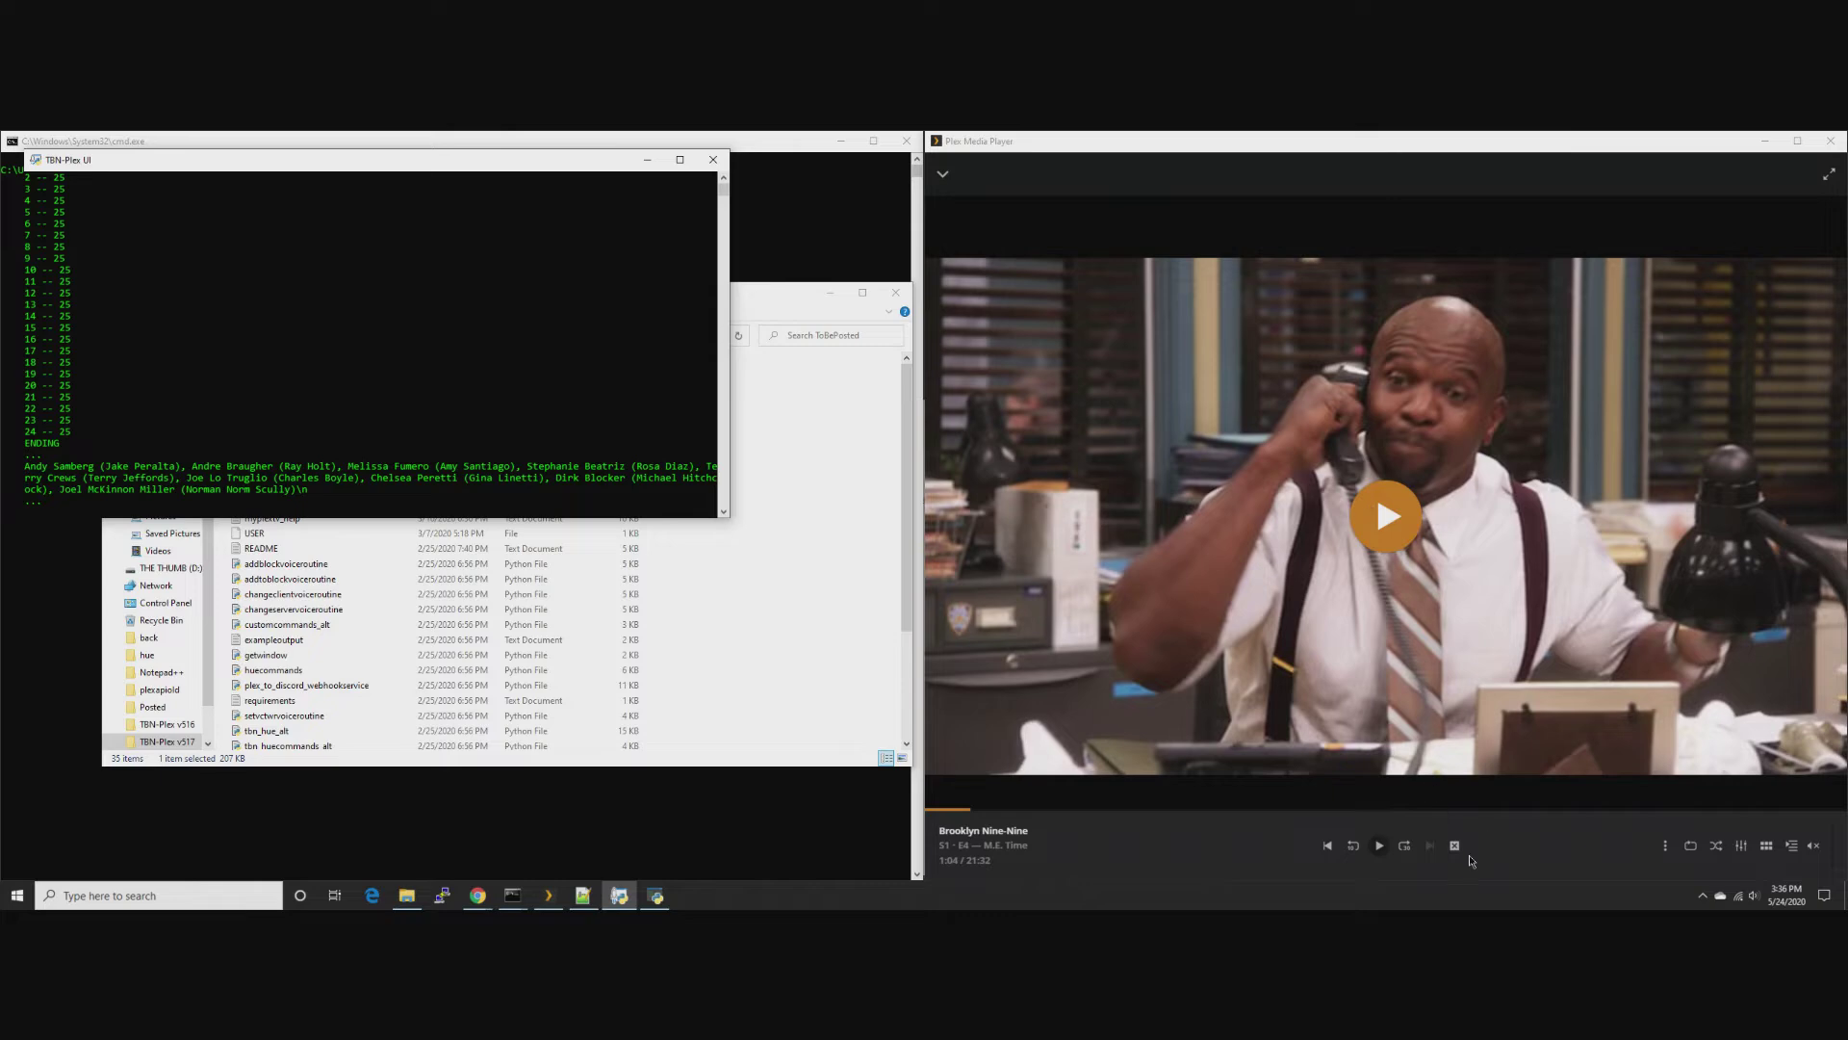
pyautogui.click(1453, 847)
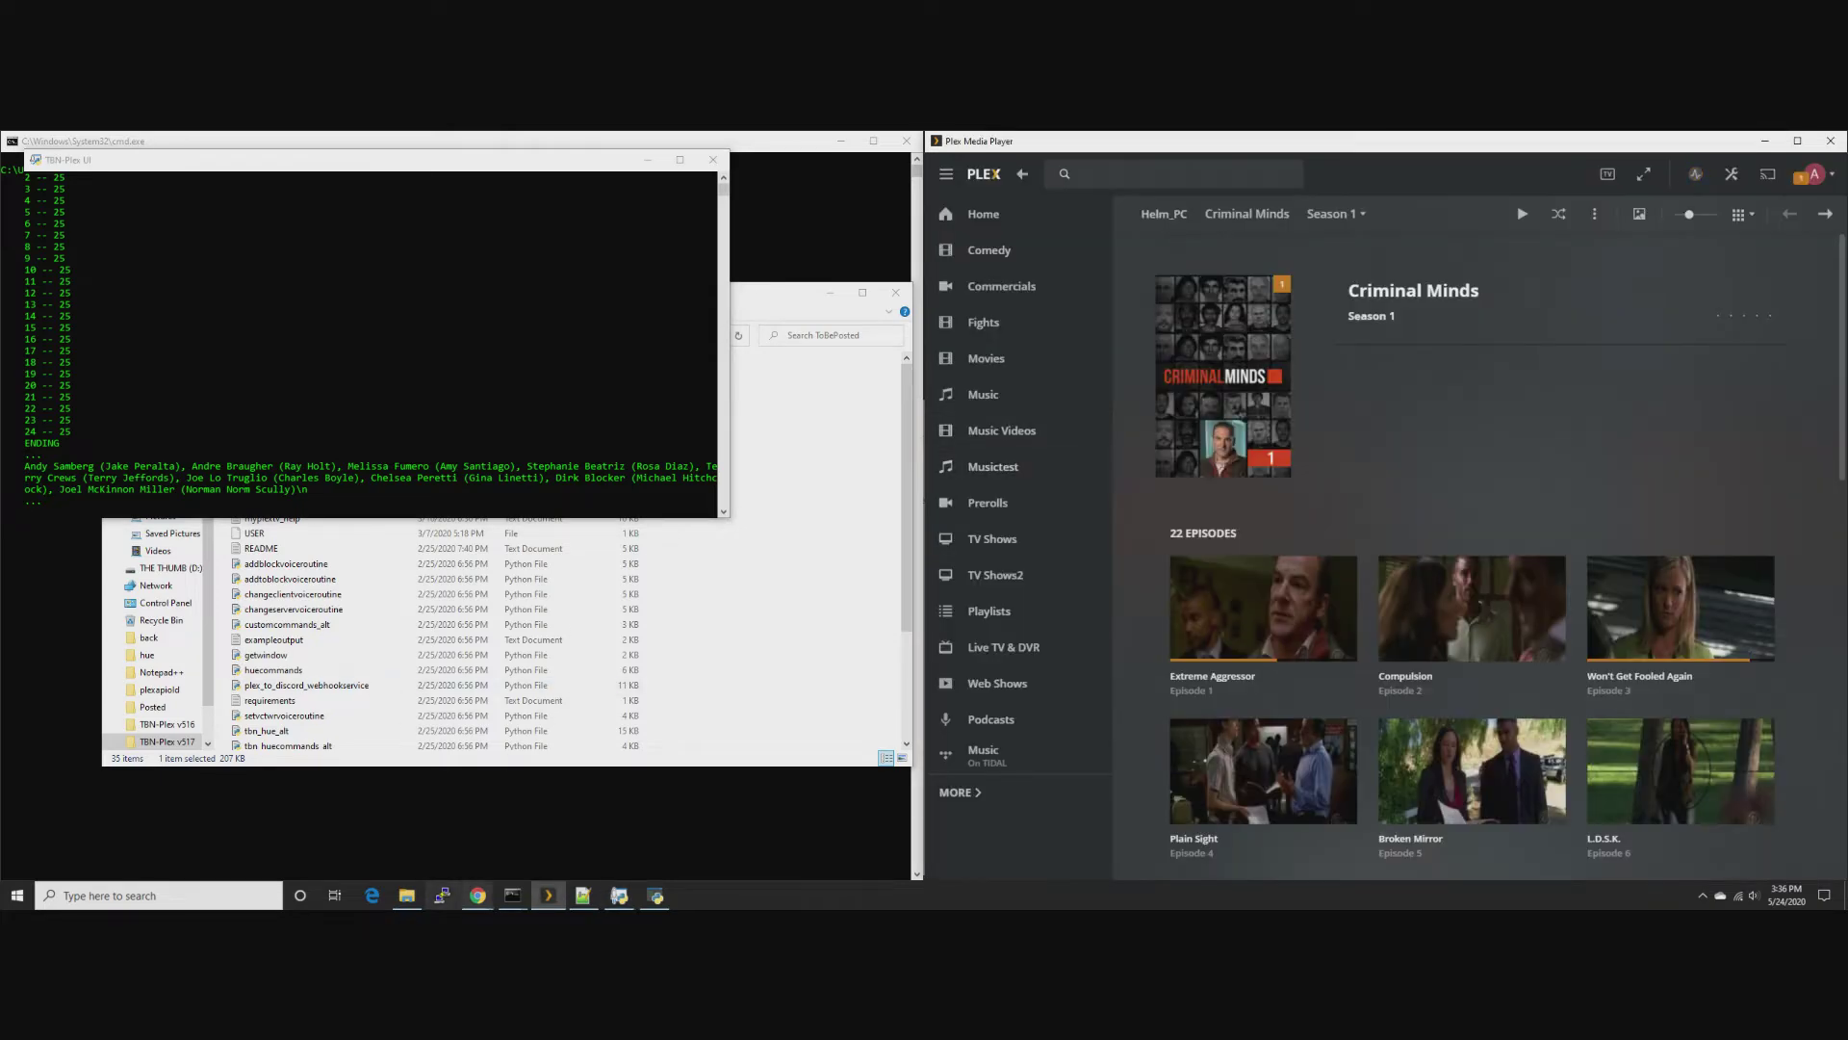
# Switch to the Plex web app in Chrome, resume M.E. Time from 1:04 and stop it after the intro has played
pyautogui.moveTo(477, 905)
pyautogui.click(541, 798)
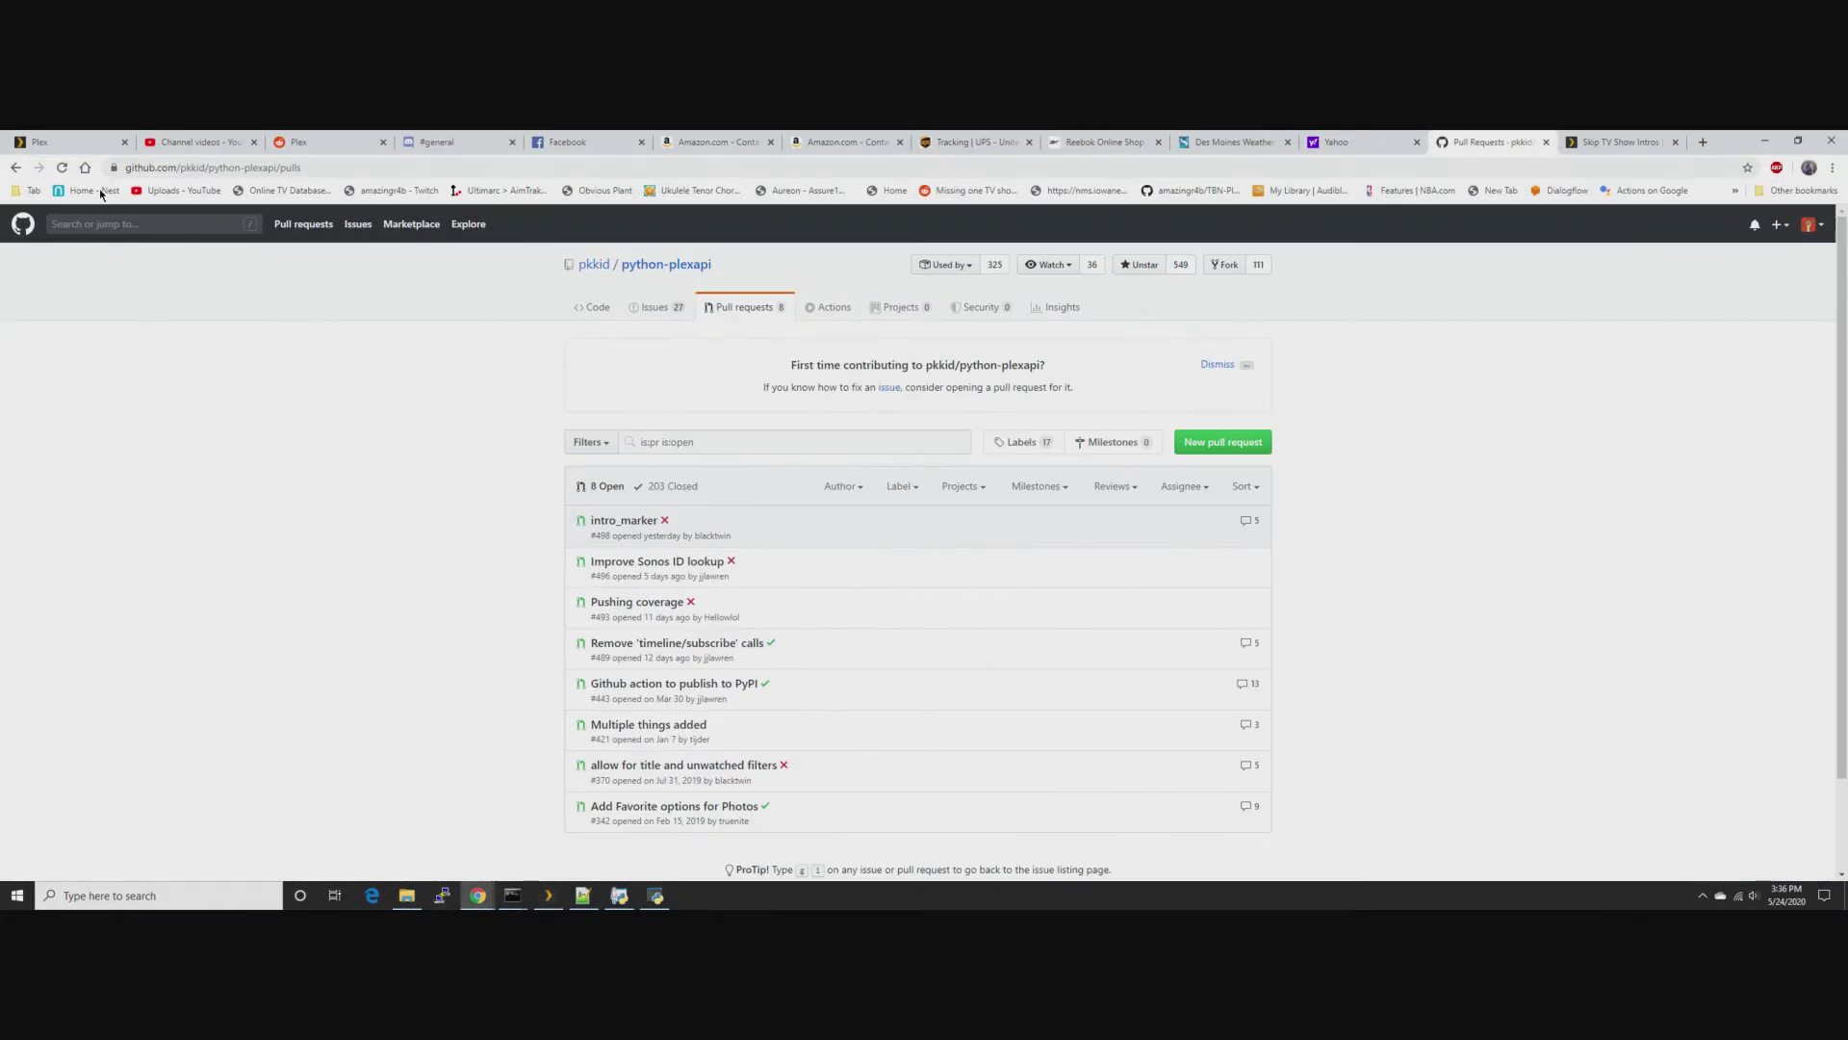
pyautogui.click(67, 141)
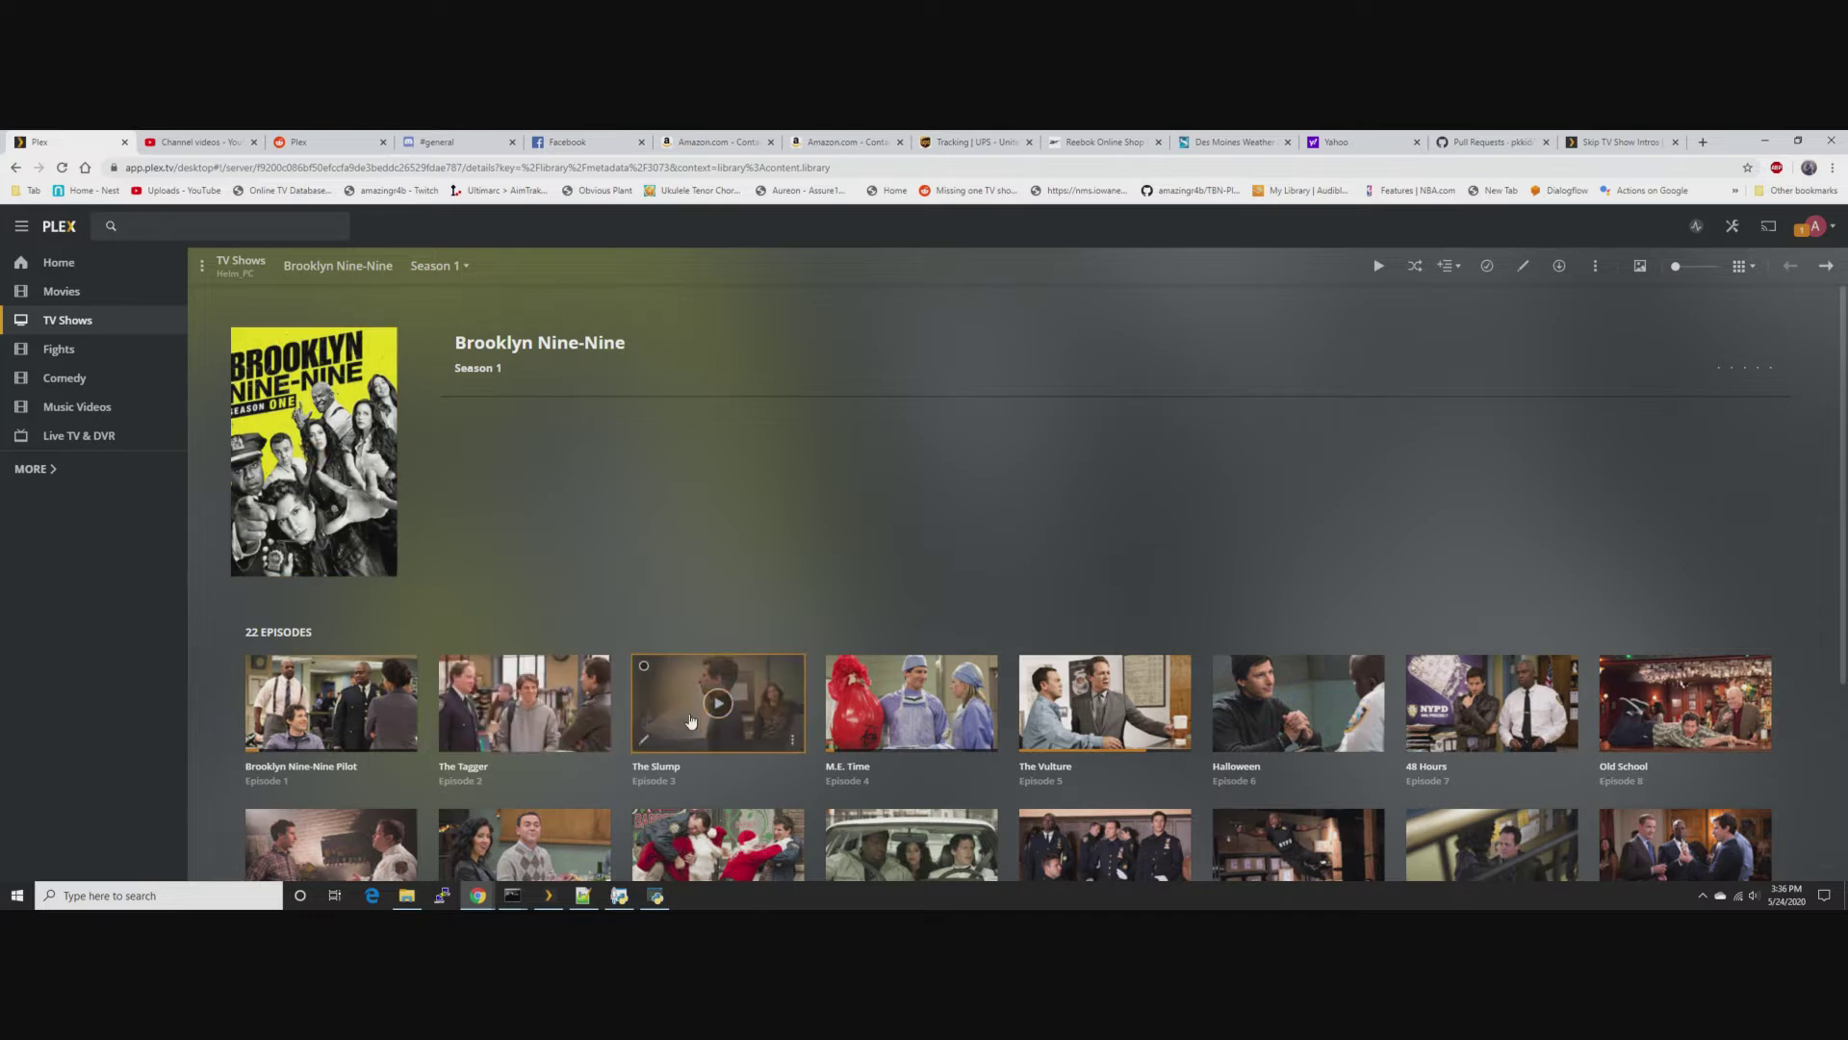
pyautogui.click(913, 704)
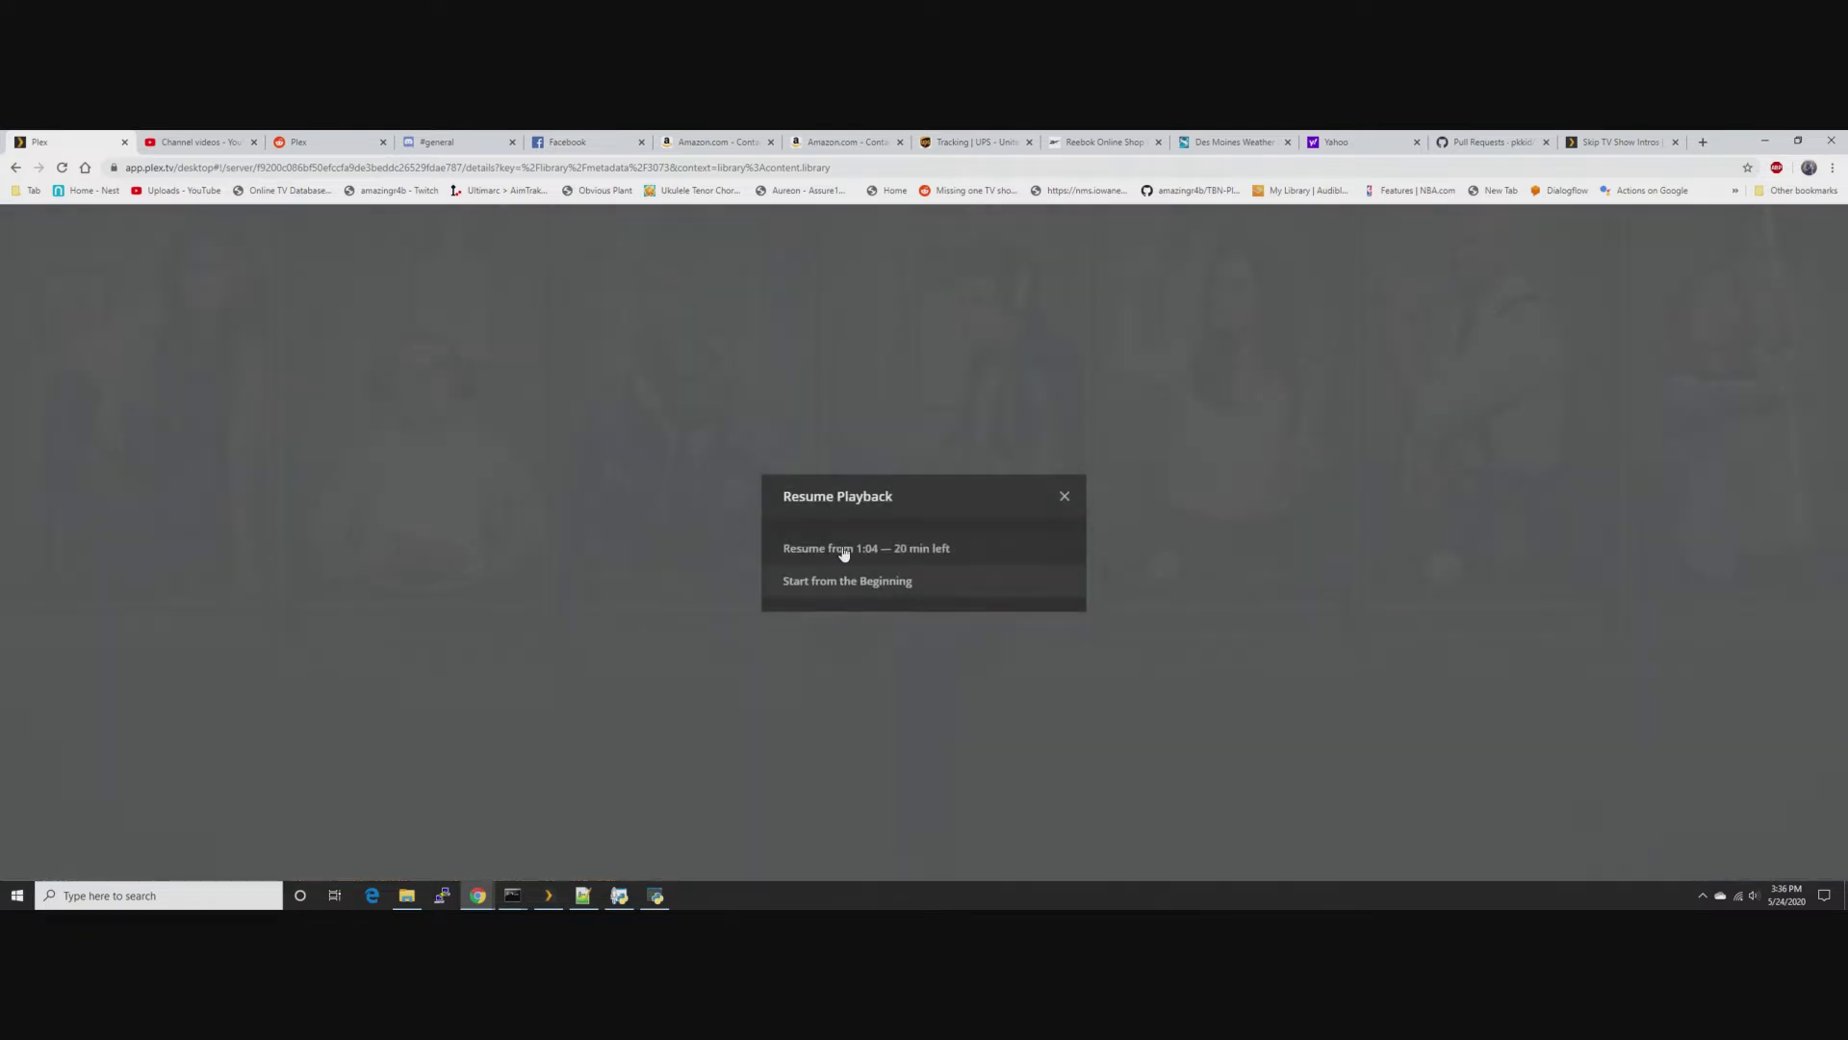
pyautogui.click(890, 557)
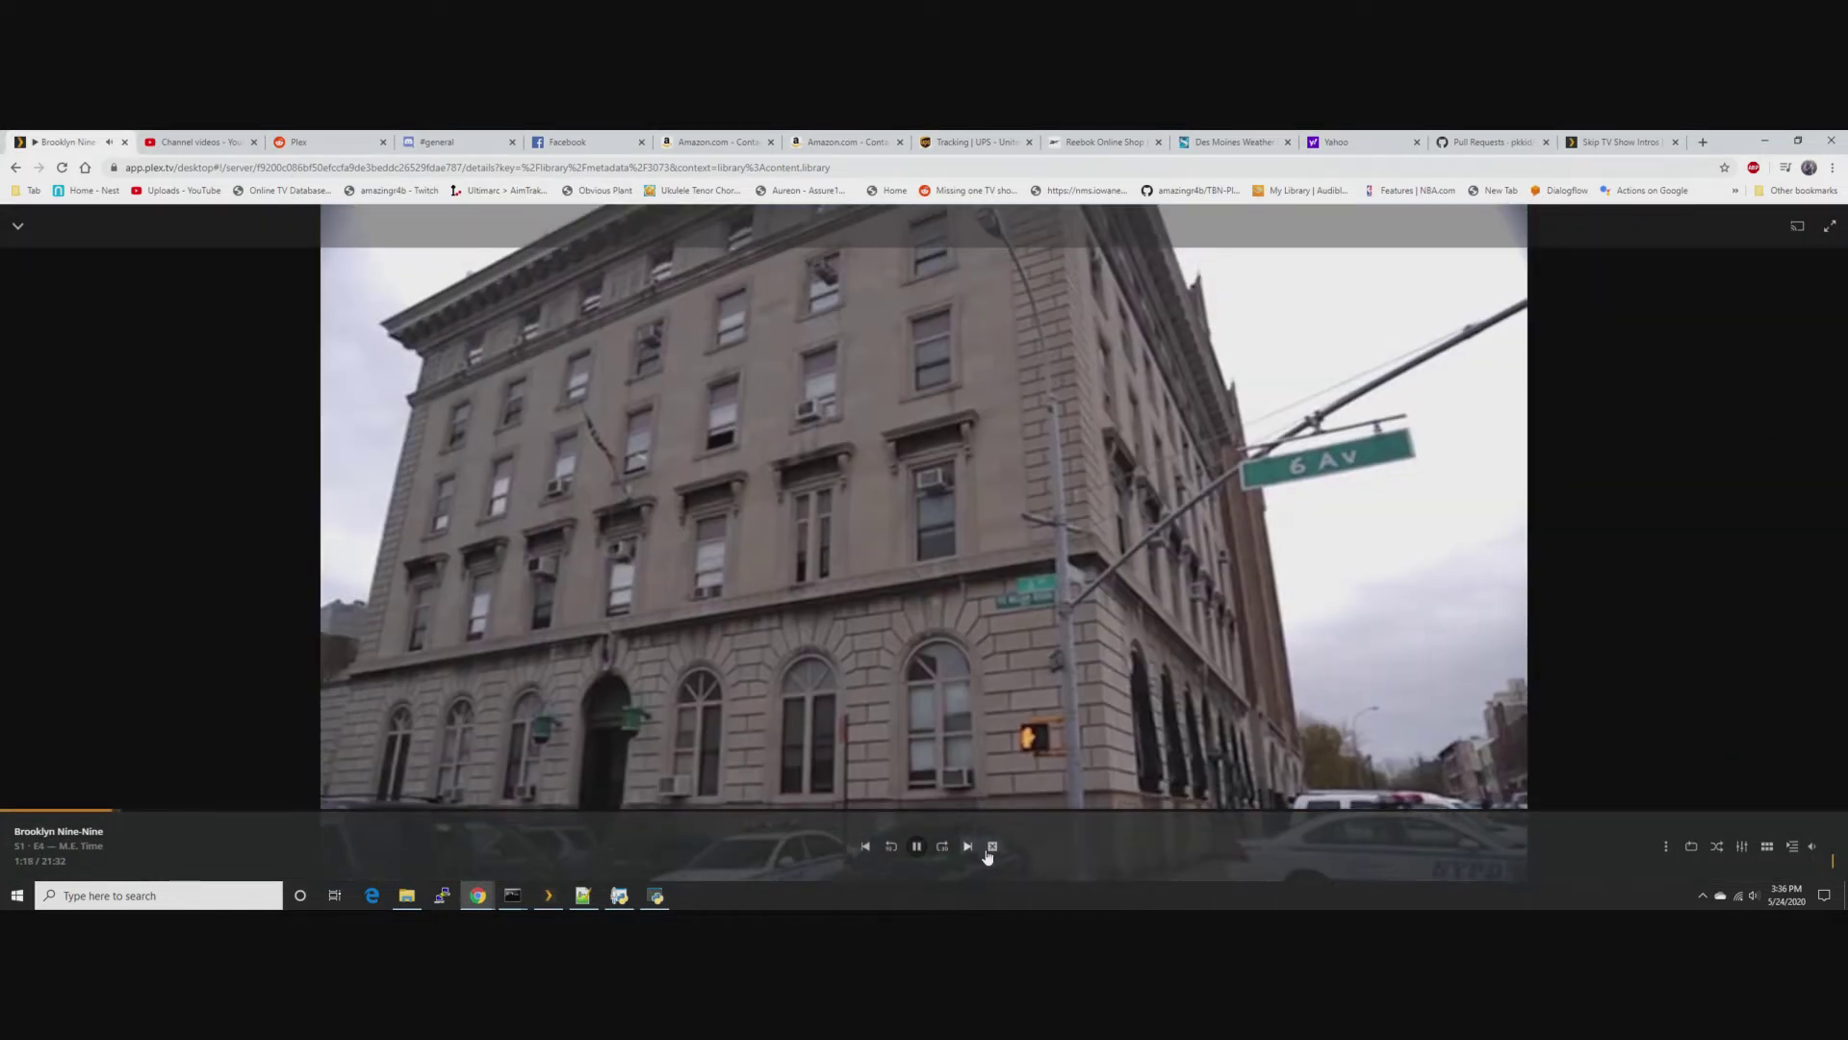
pyautogui.click(992, 846)
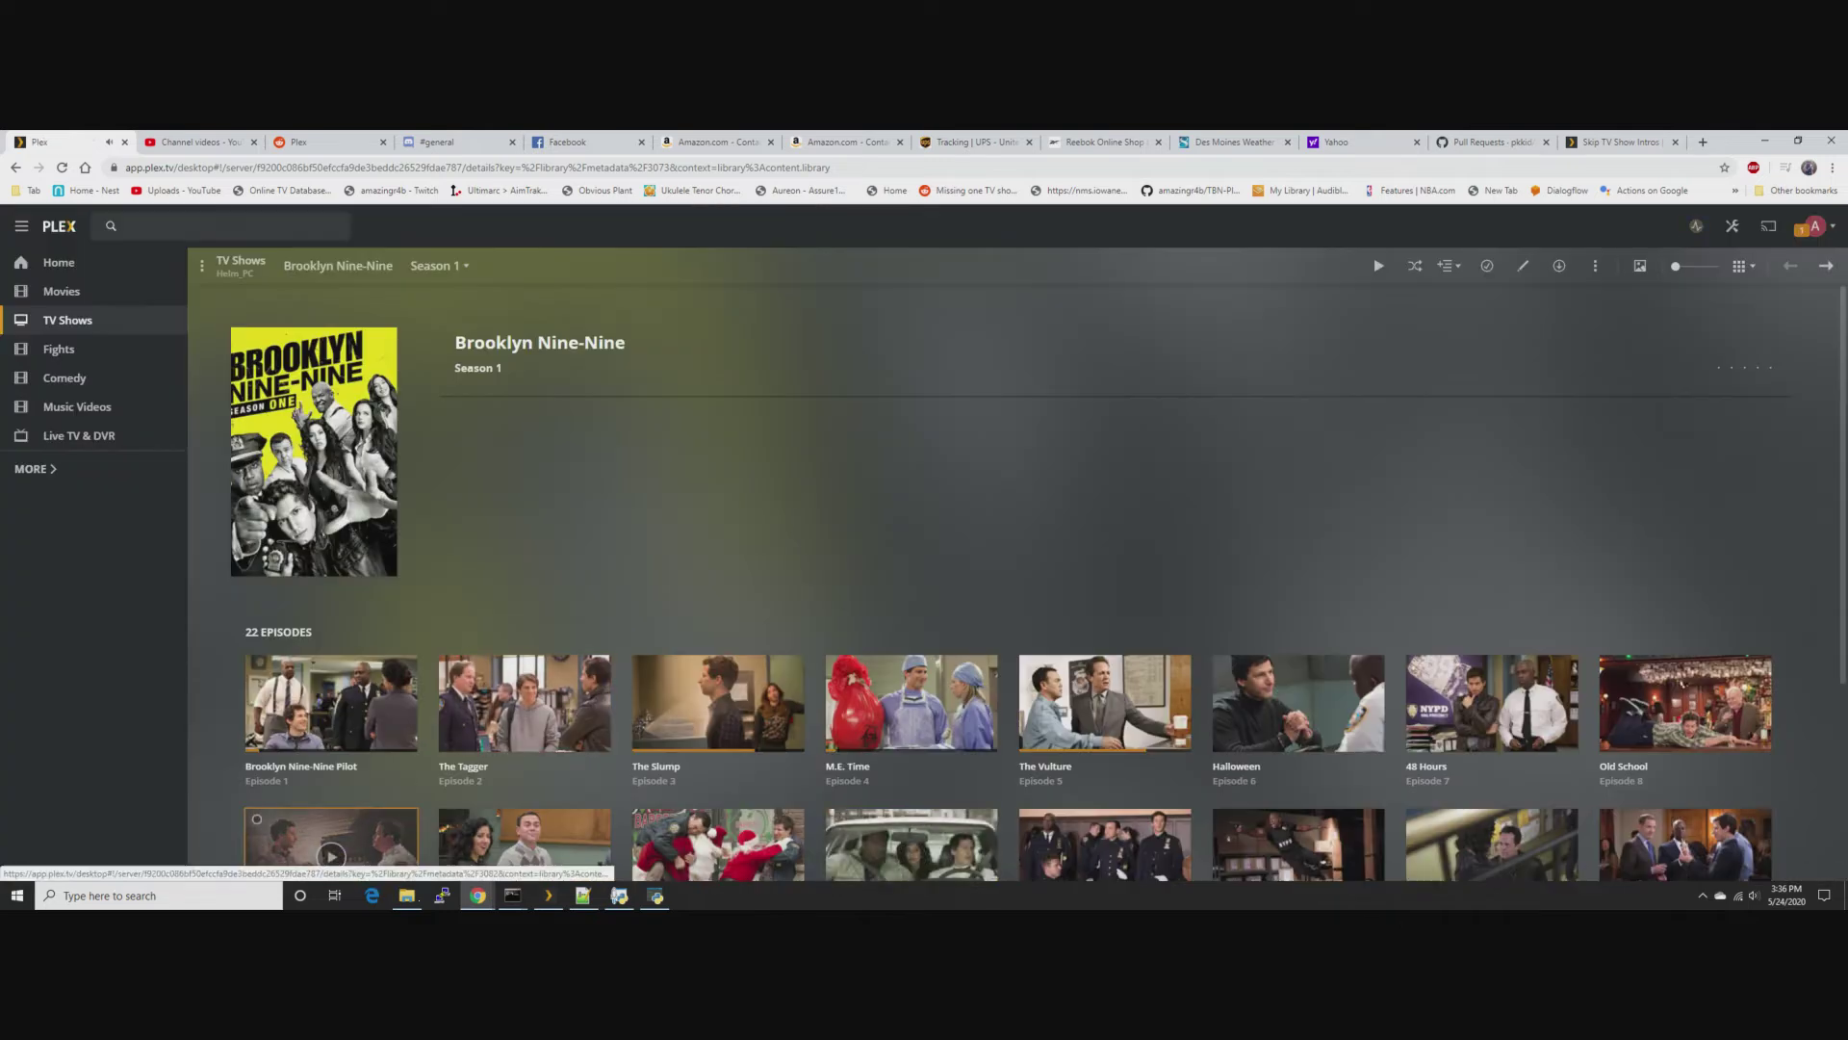
# Bring My Plex TV and Plex Media Player to the front and place the My Plex TV window over the player
pyautogui.click(659, 899)
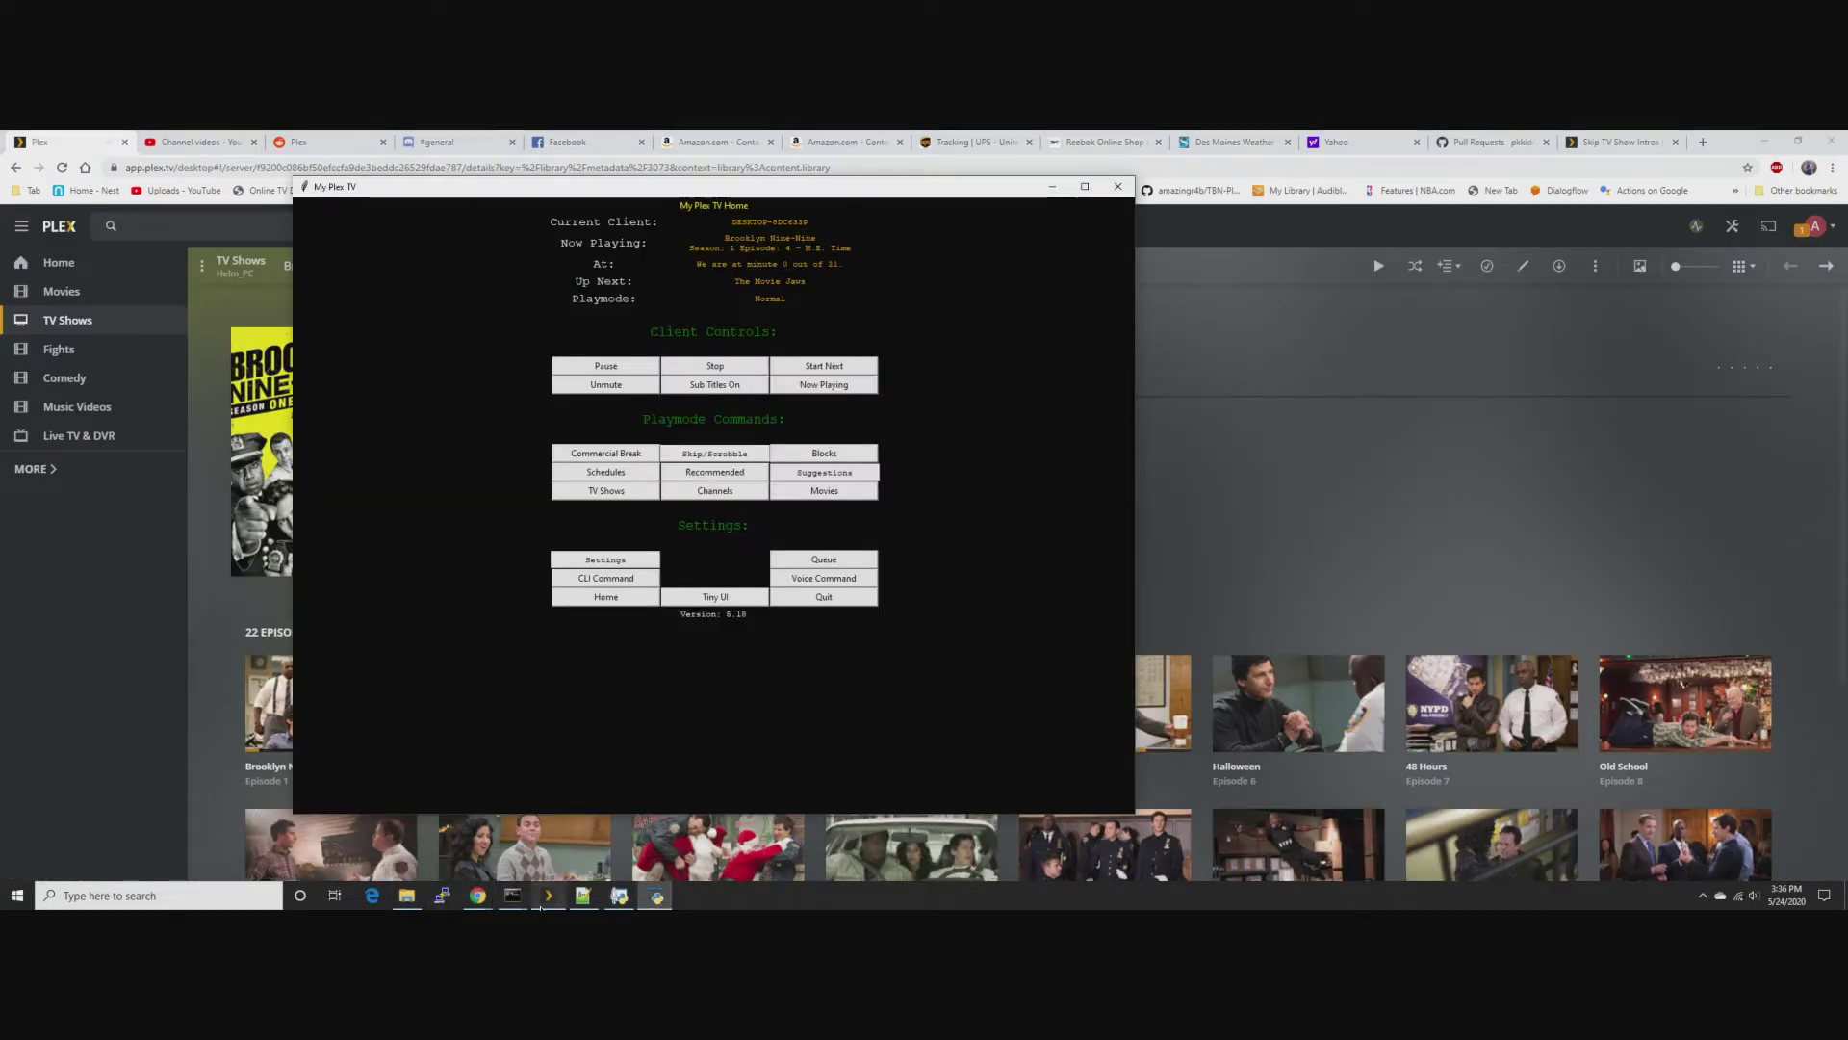
pyautogui.click(548, 895)
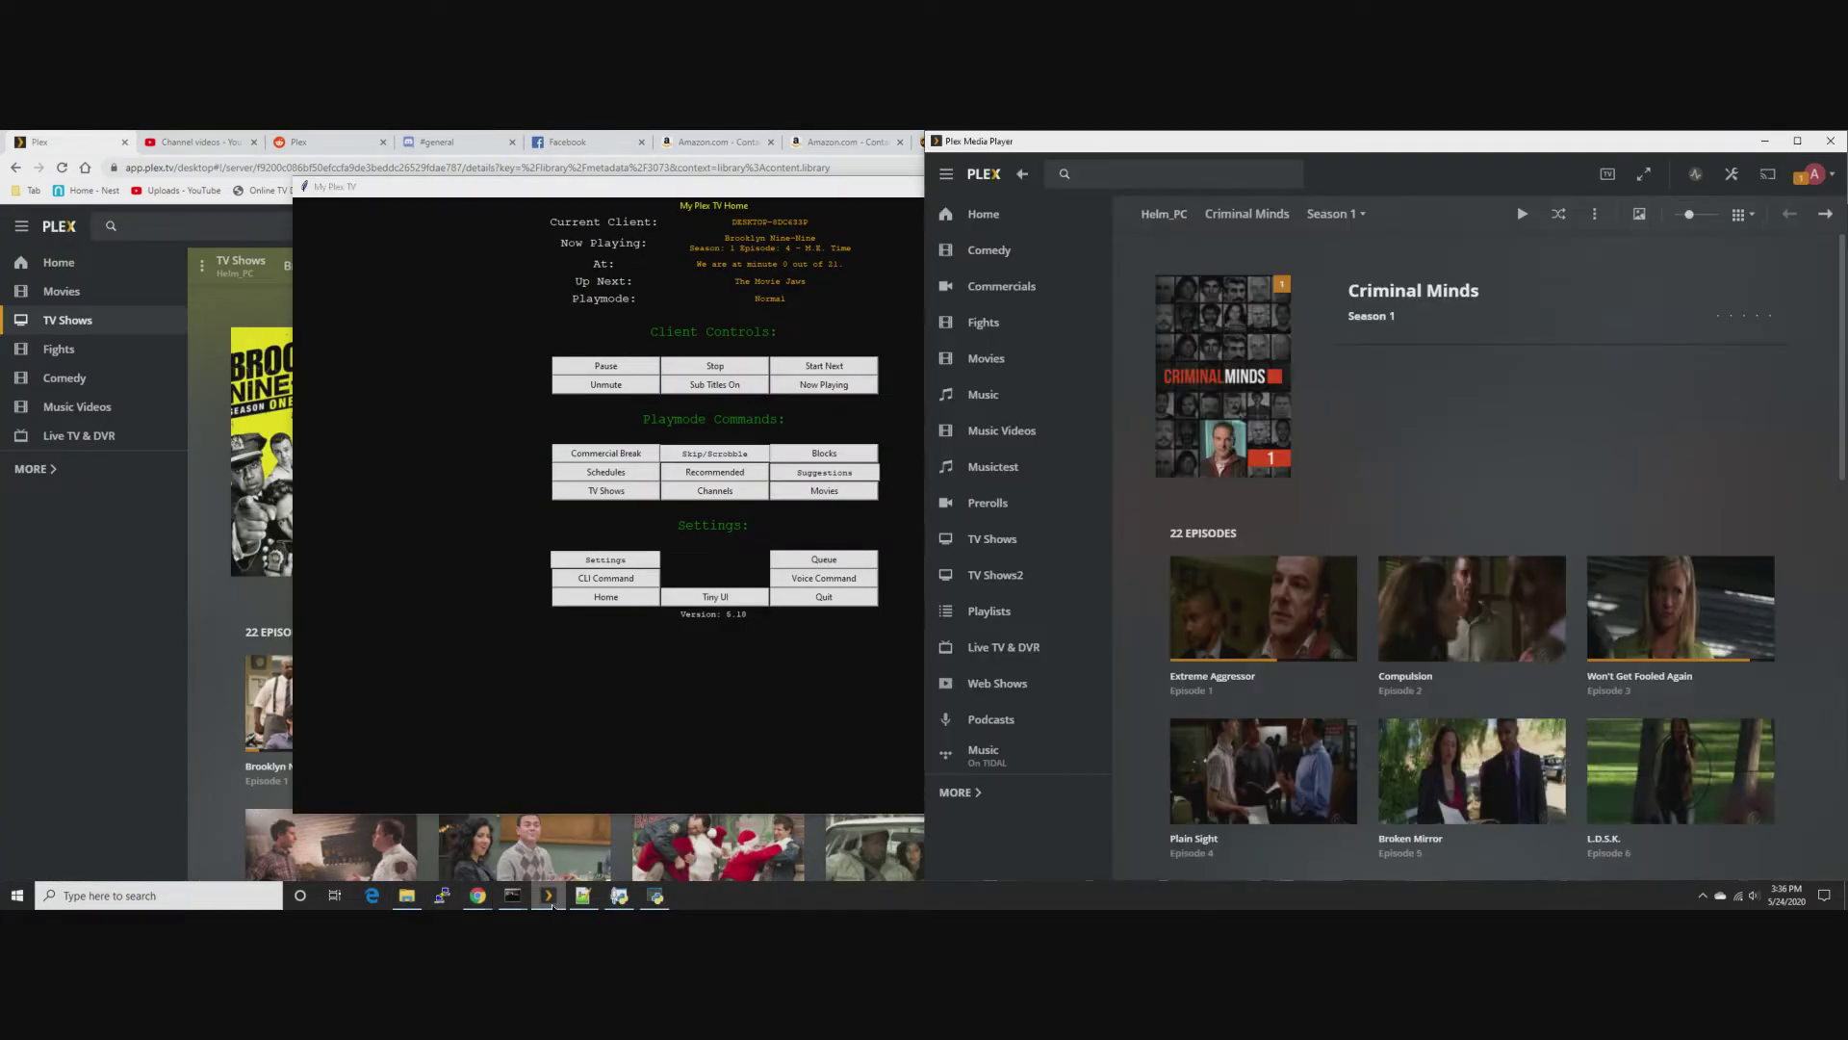
pyautogui.click(750, 207)
pyautogui.moveTo(851, 191); pyautogui.dragTo(1544, 220)
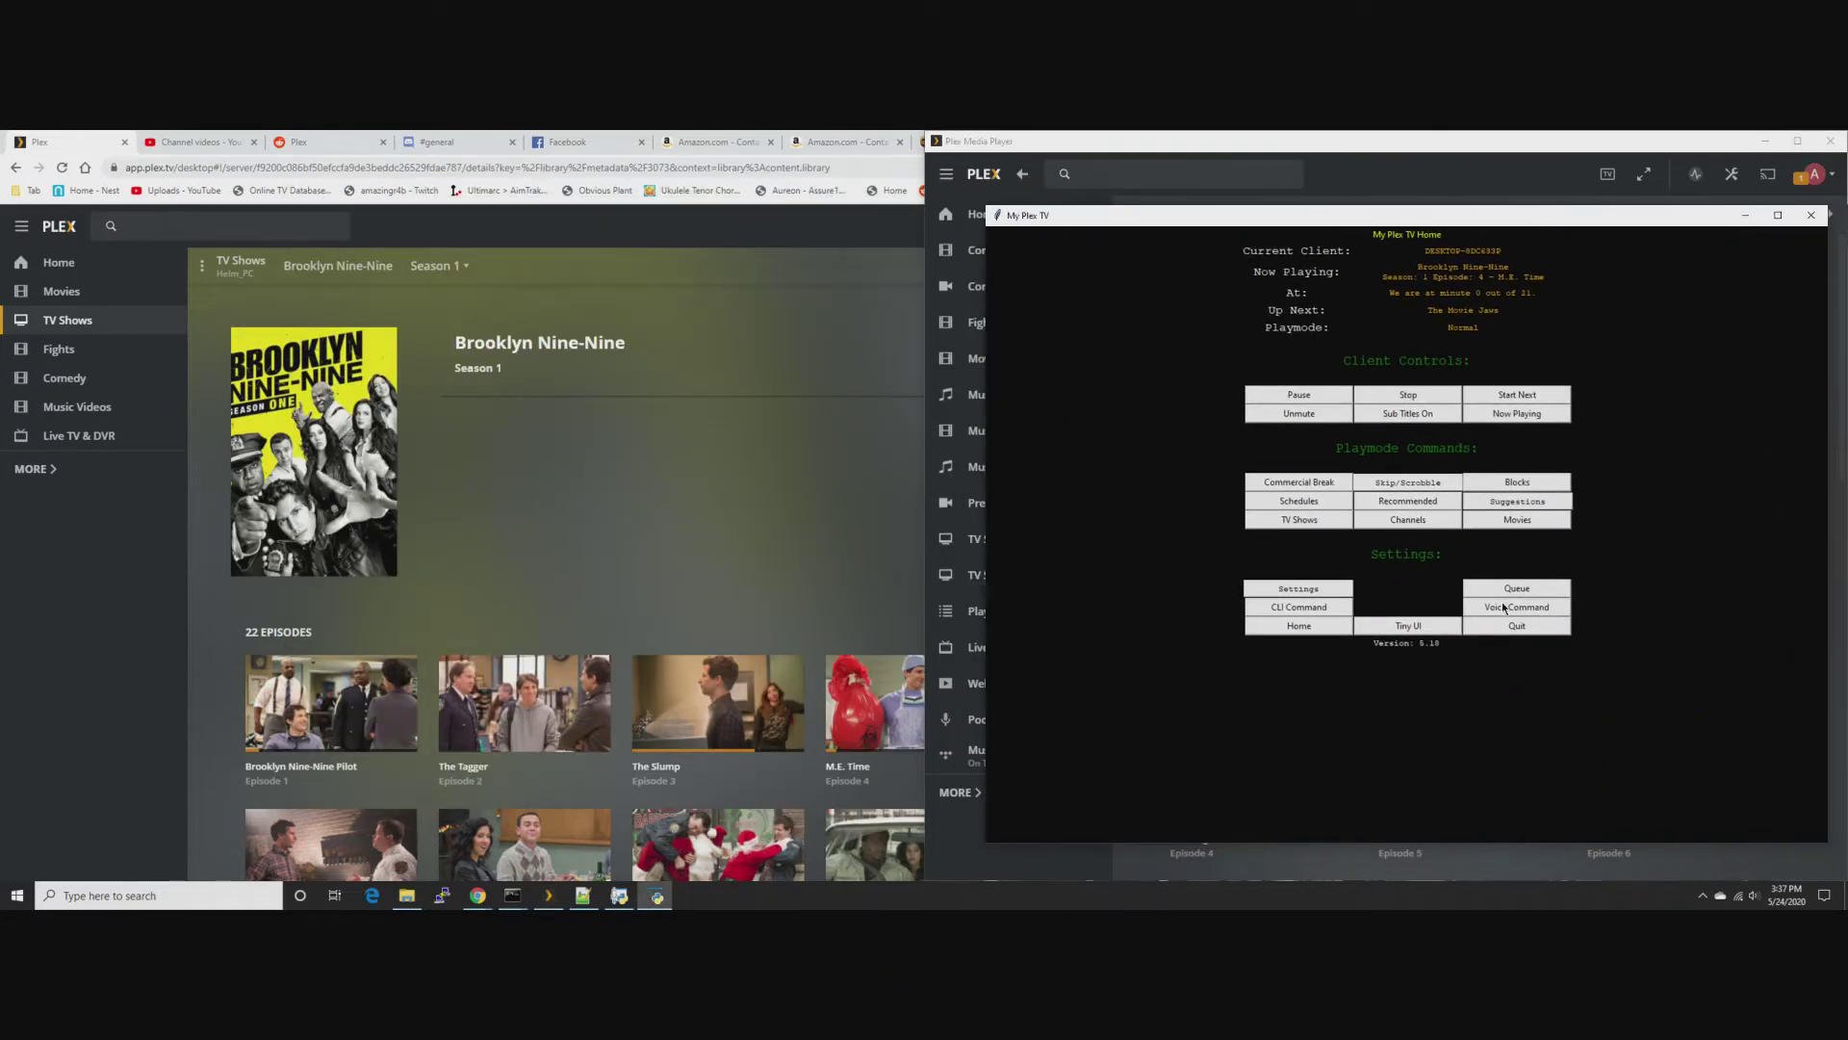
# Check the play settings in My Plex TV and start Brooklyn Nine-Nine season 1 episode 4, M.E. Time, again
pyautogui.click(1290, 589)
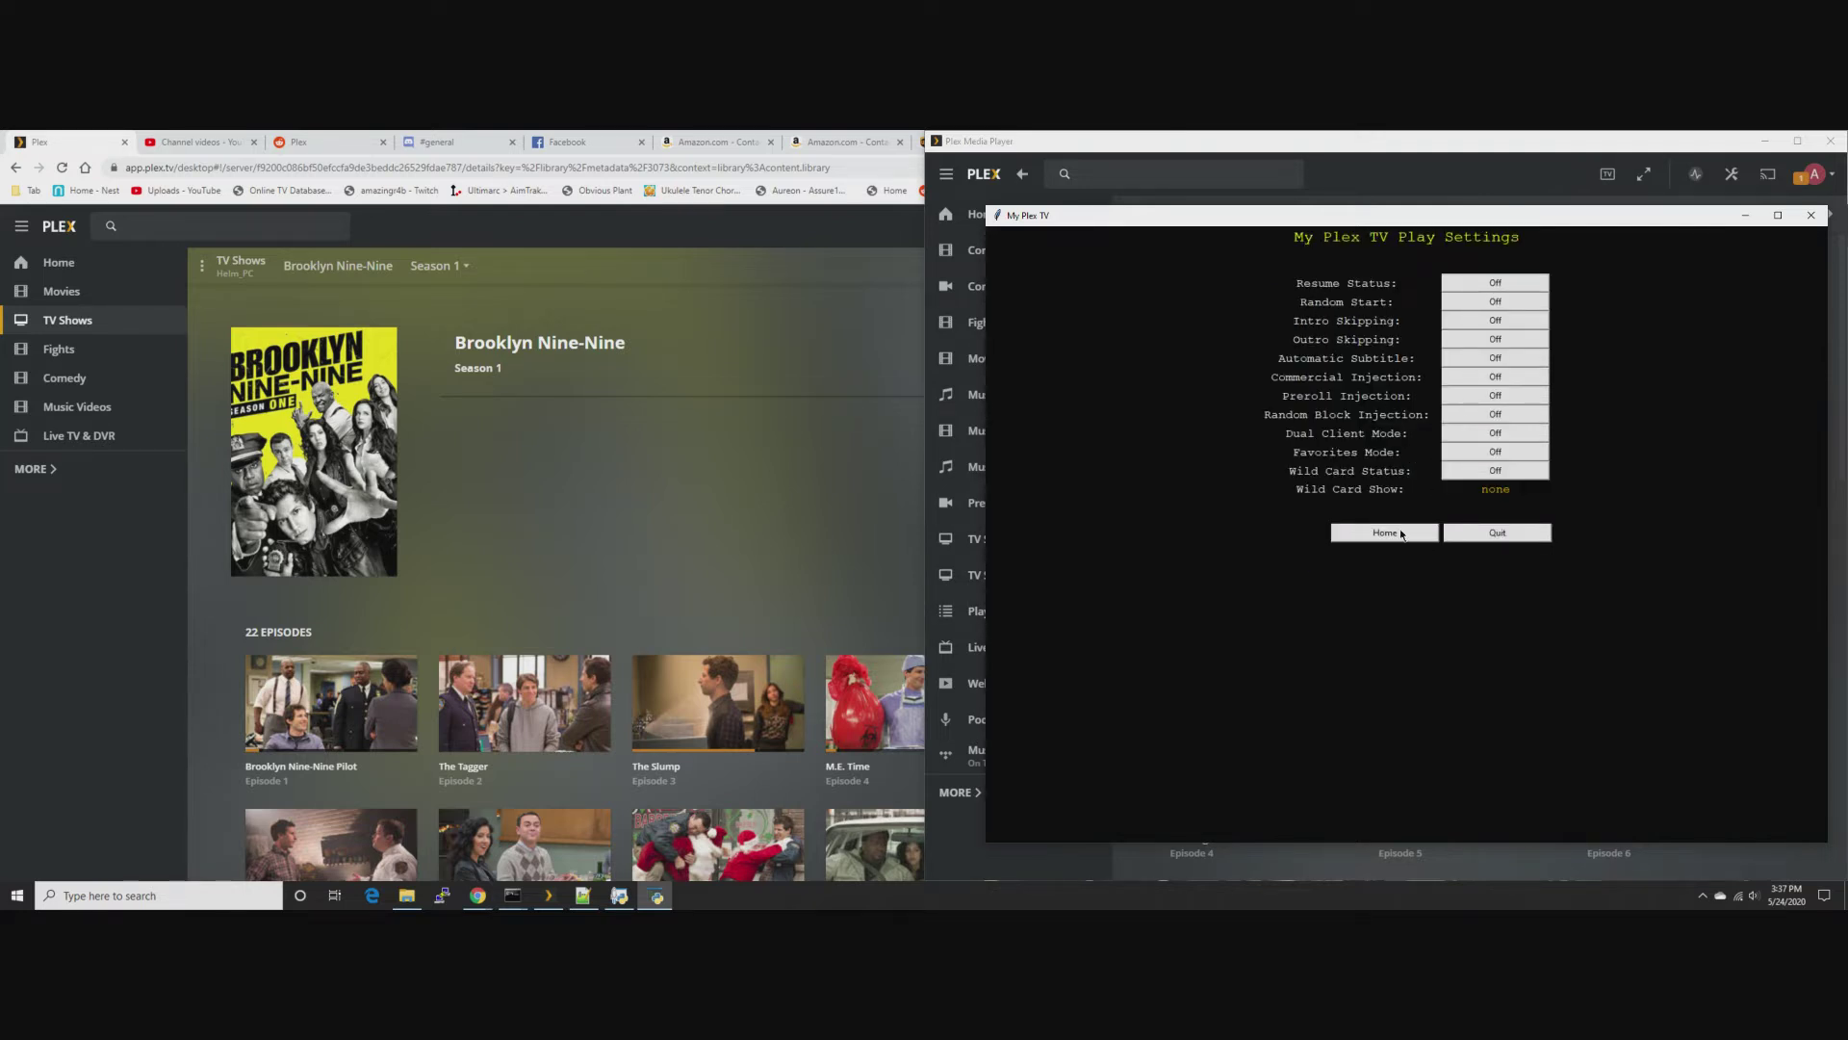
pyautogui.click(1402, 532)
pyautogui.click(1315, 510)
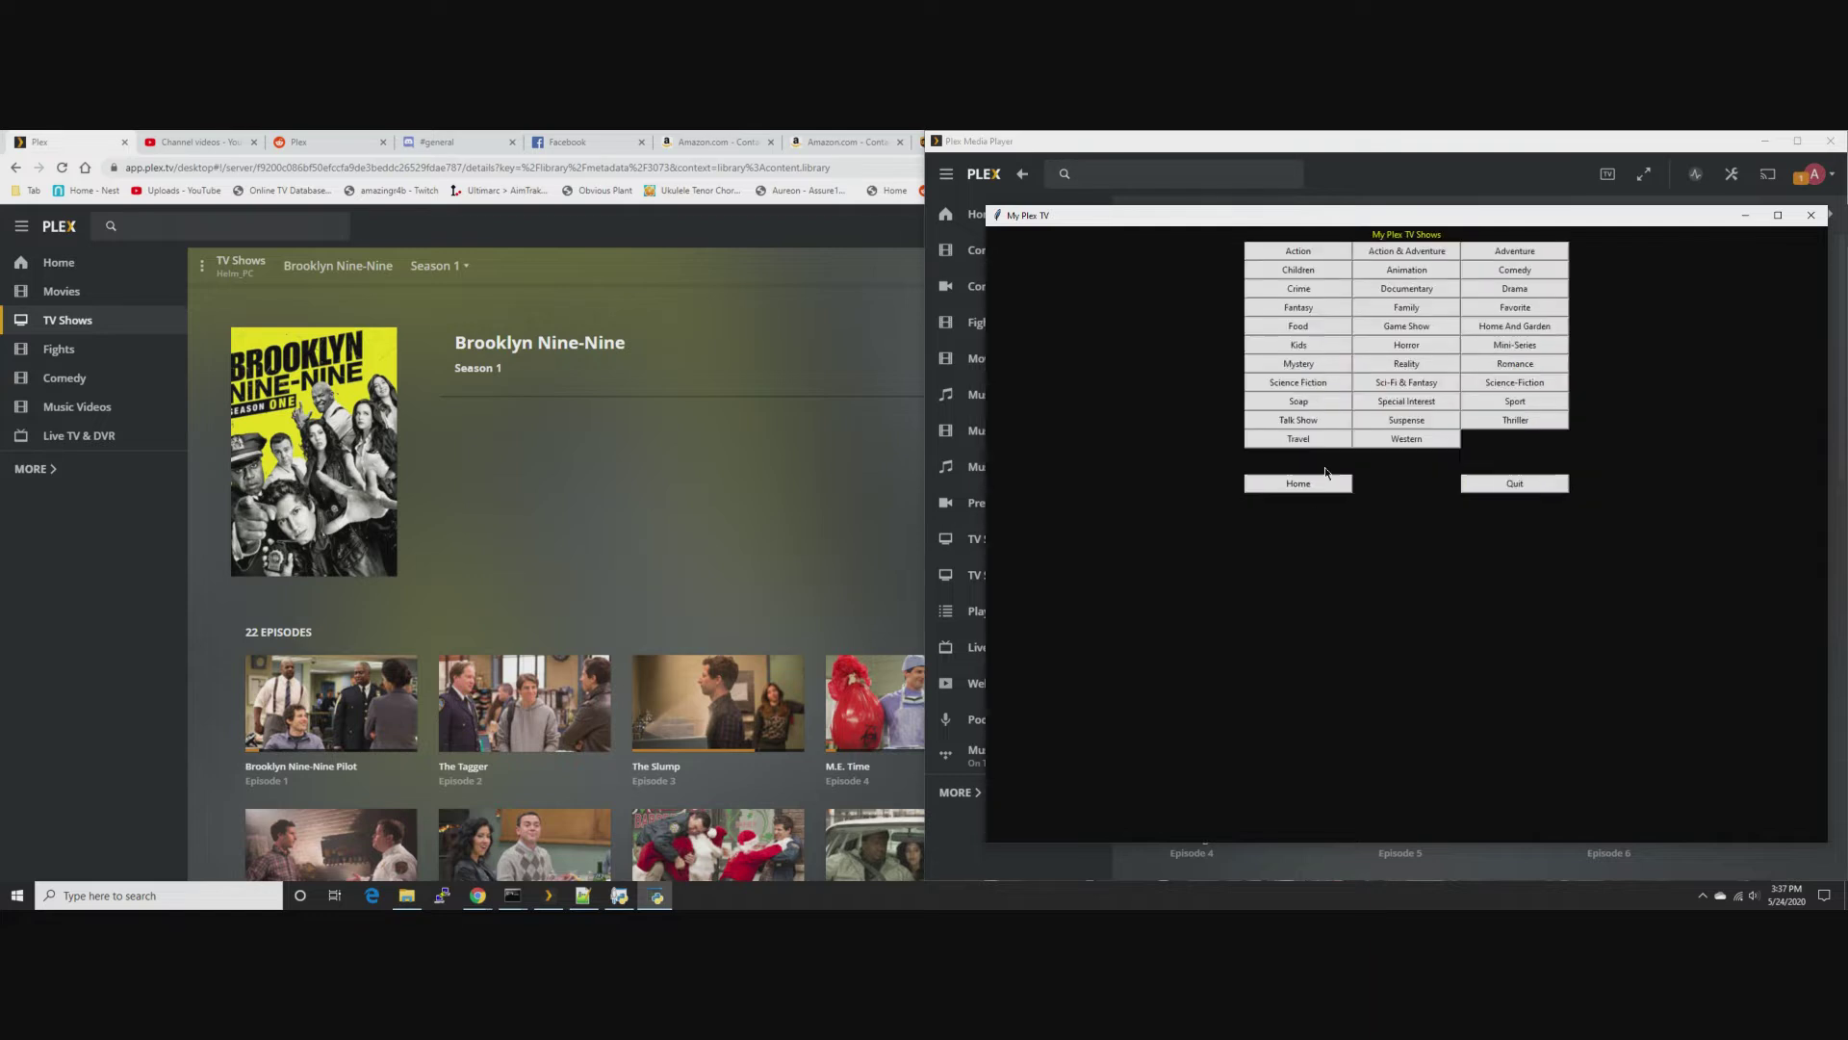
pyautogui.click(1292, 292)
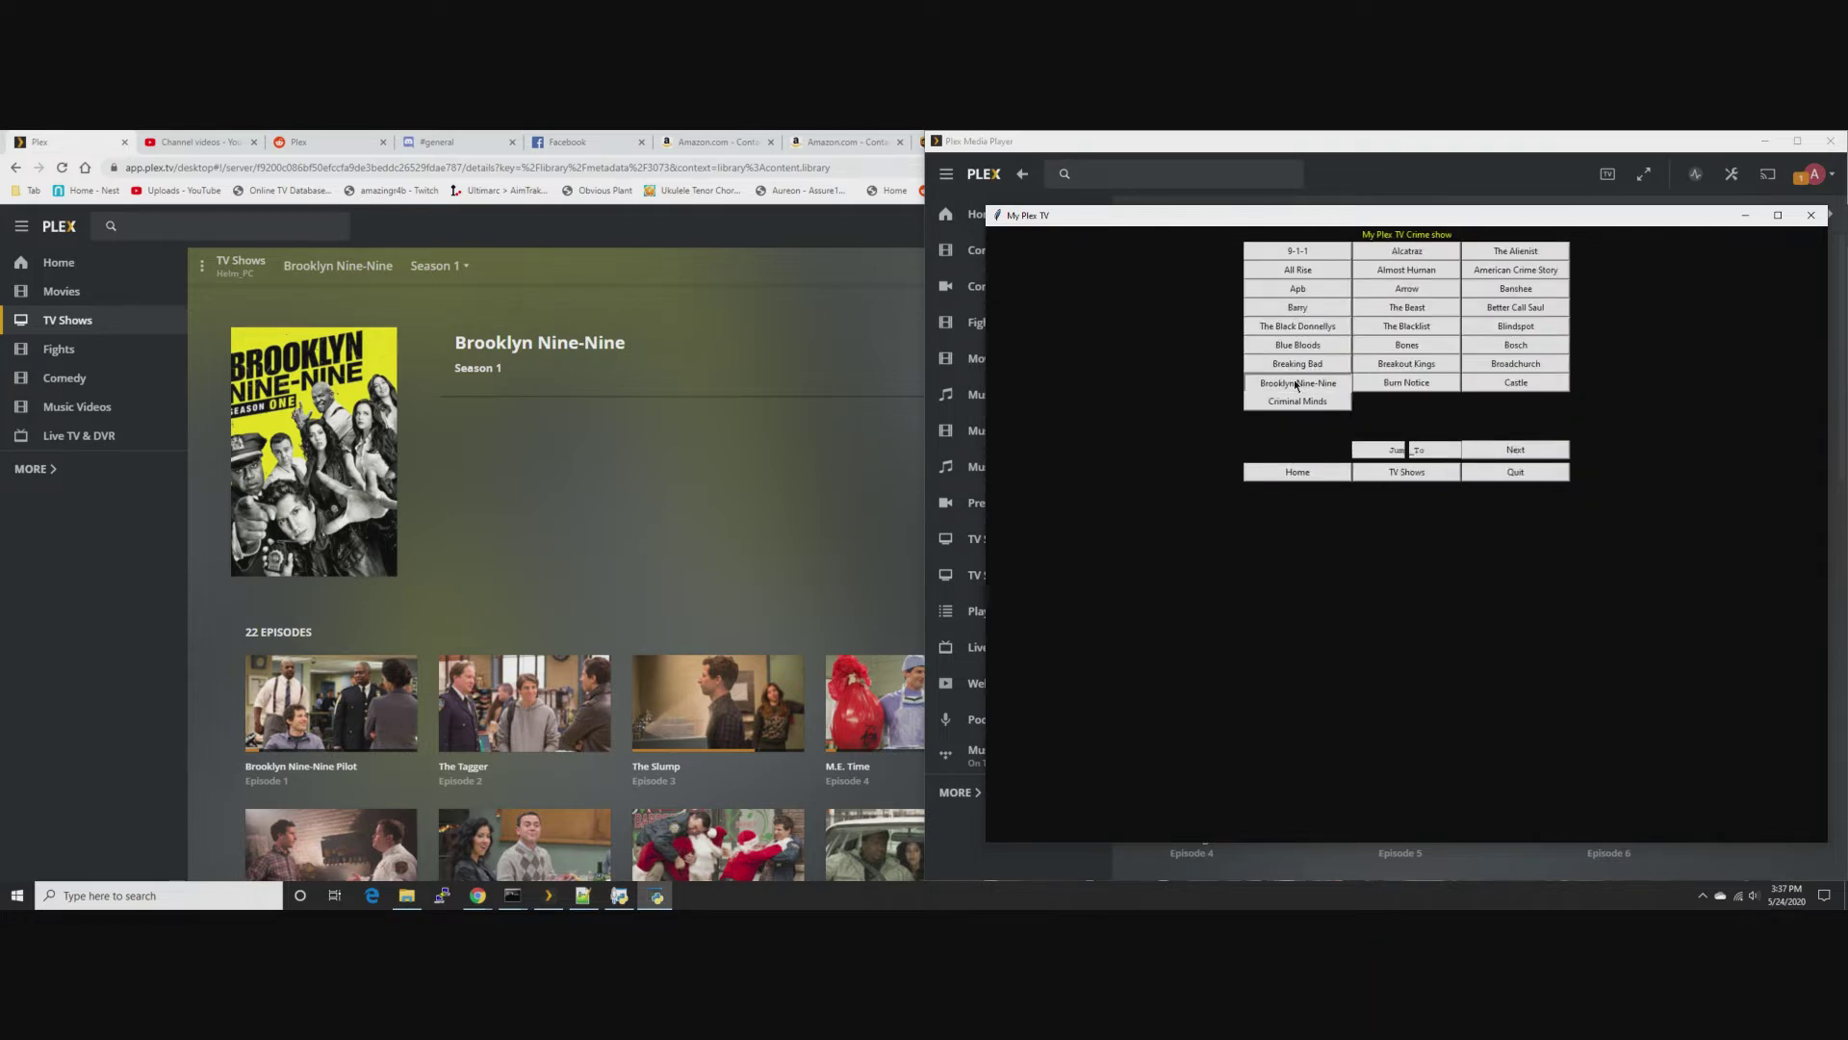
pyautogui.click(1297, 384)
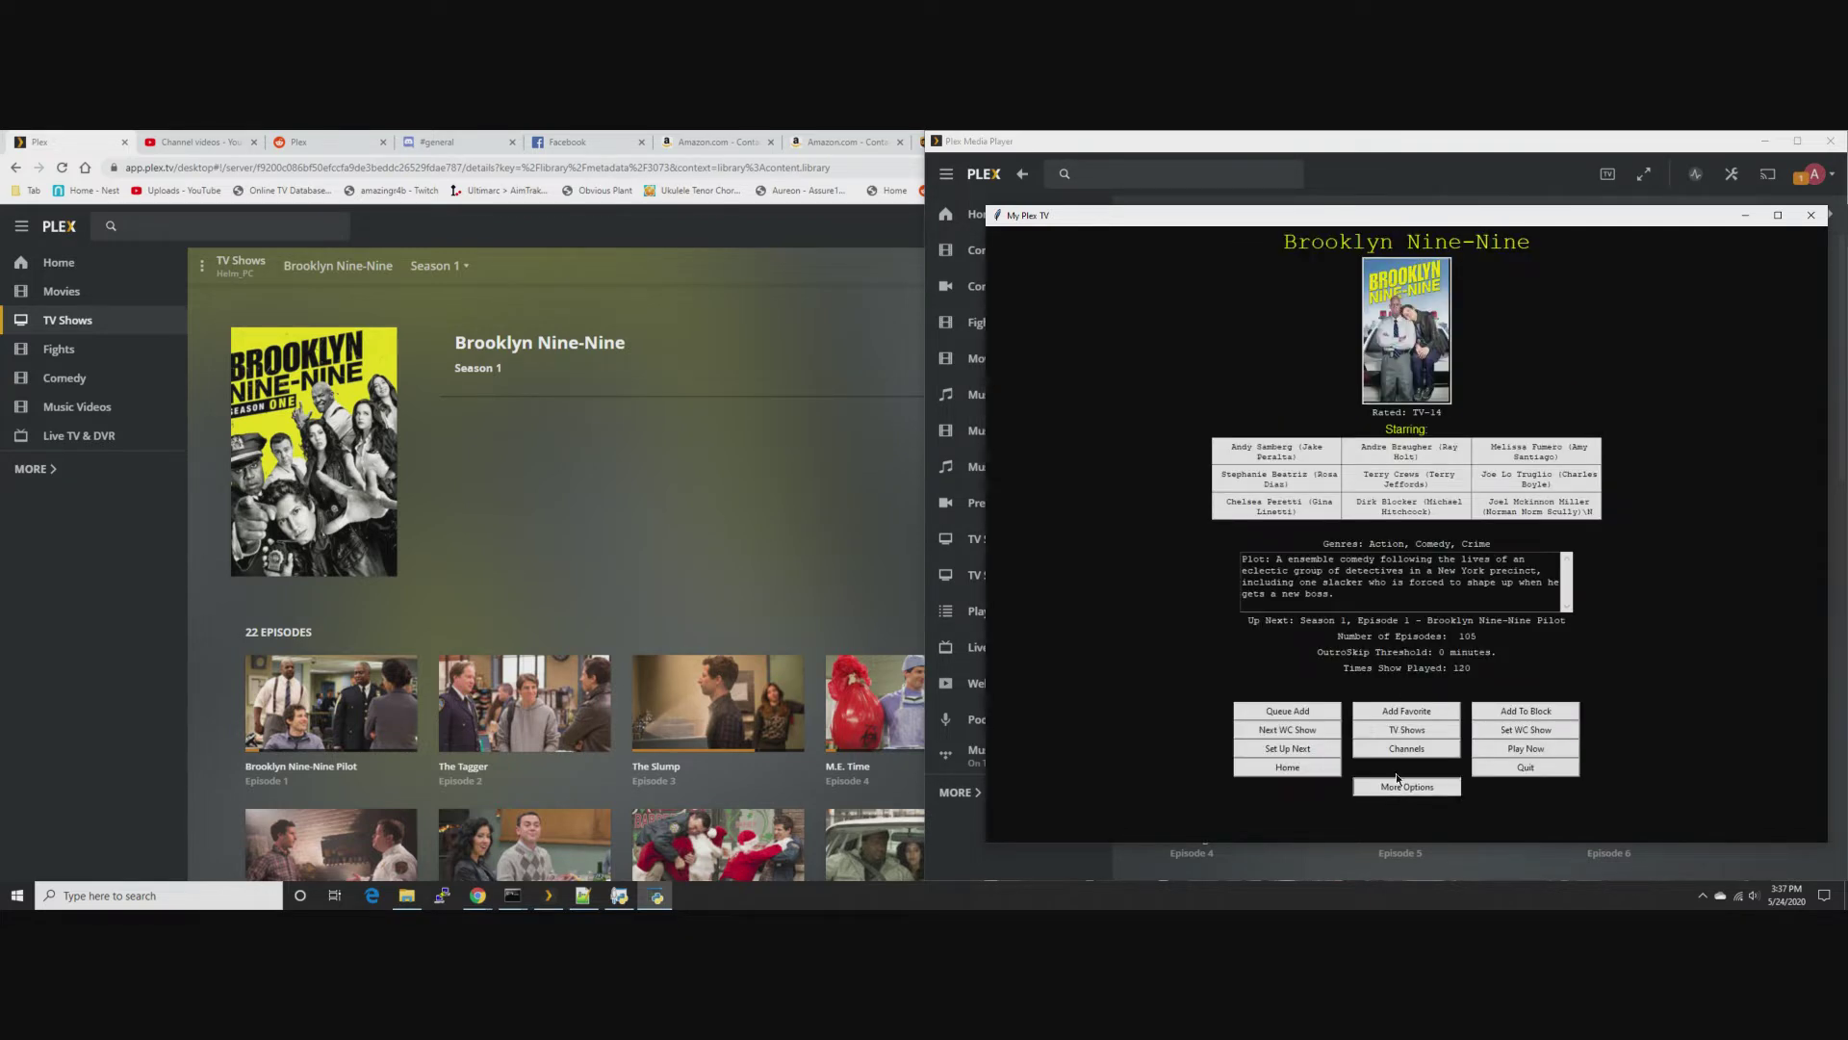
pyautogui.click(1345, 504)
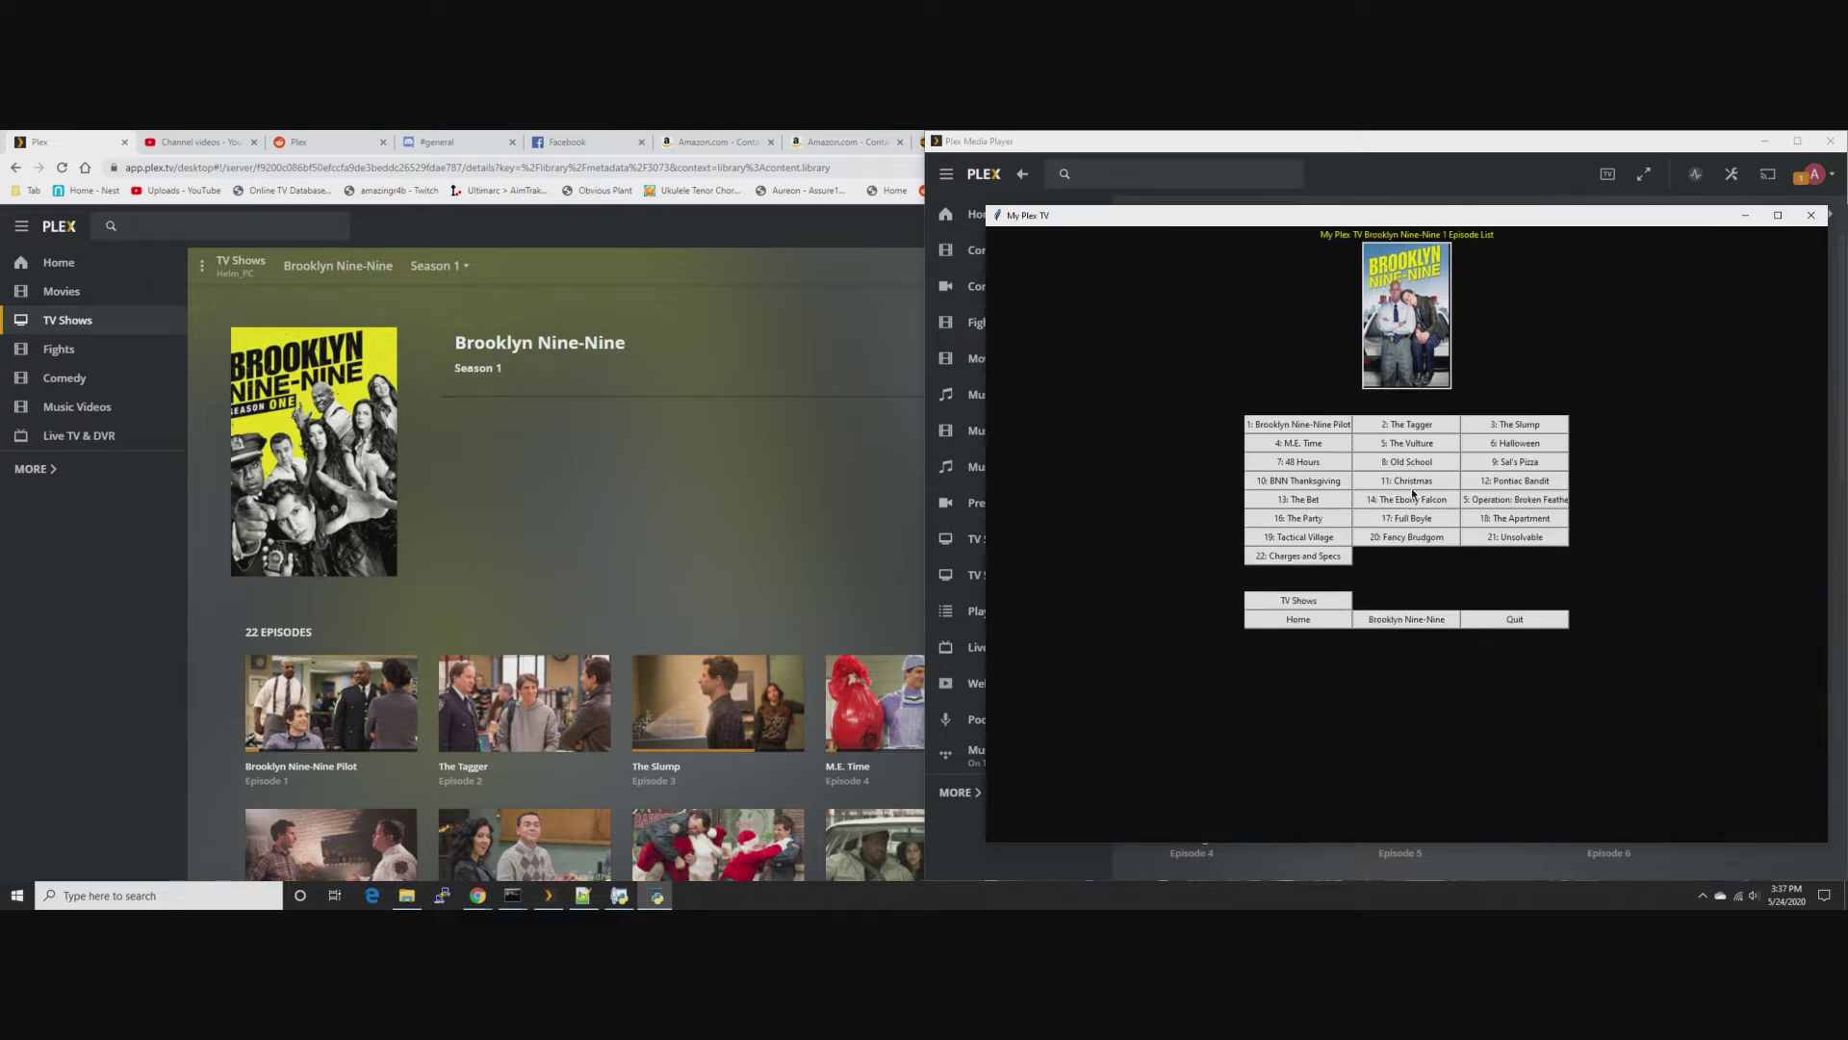
pyautogui.click(1330, 446)
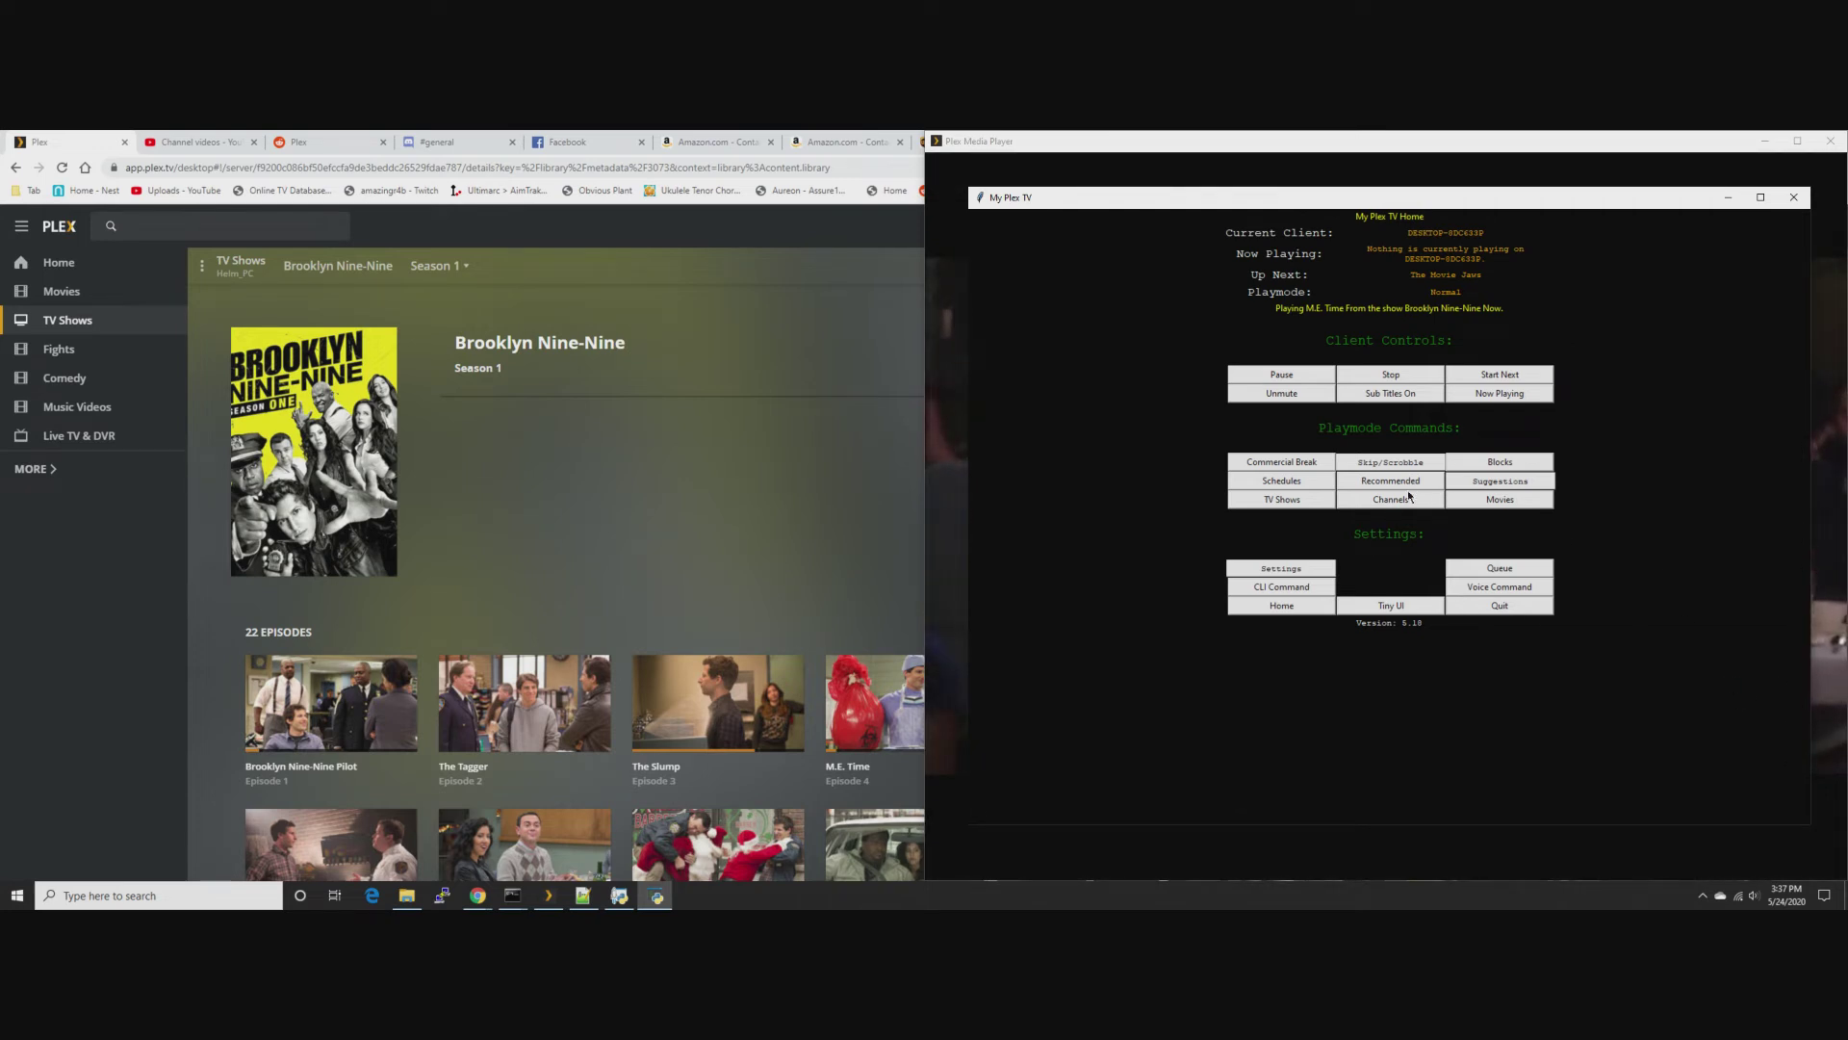
# Run python tbn_plistener.py in the command prompt and snap its window to the left half of the screen
pyautogui.click(512, 895)
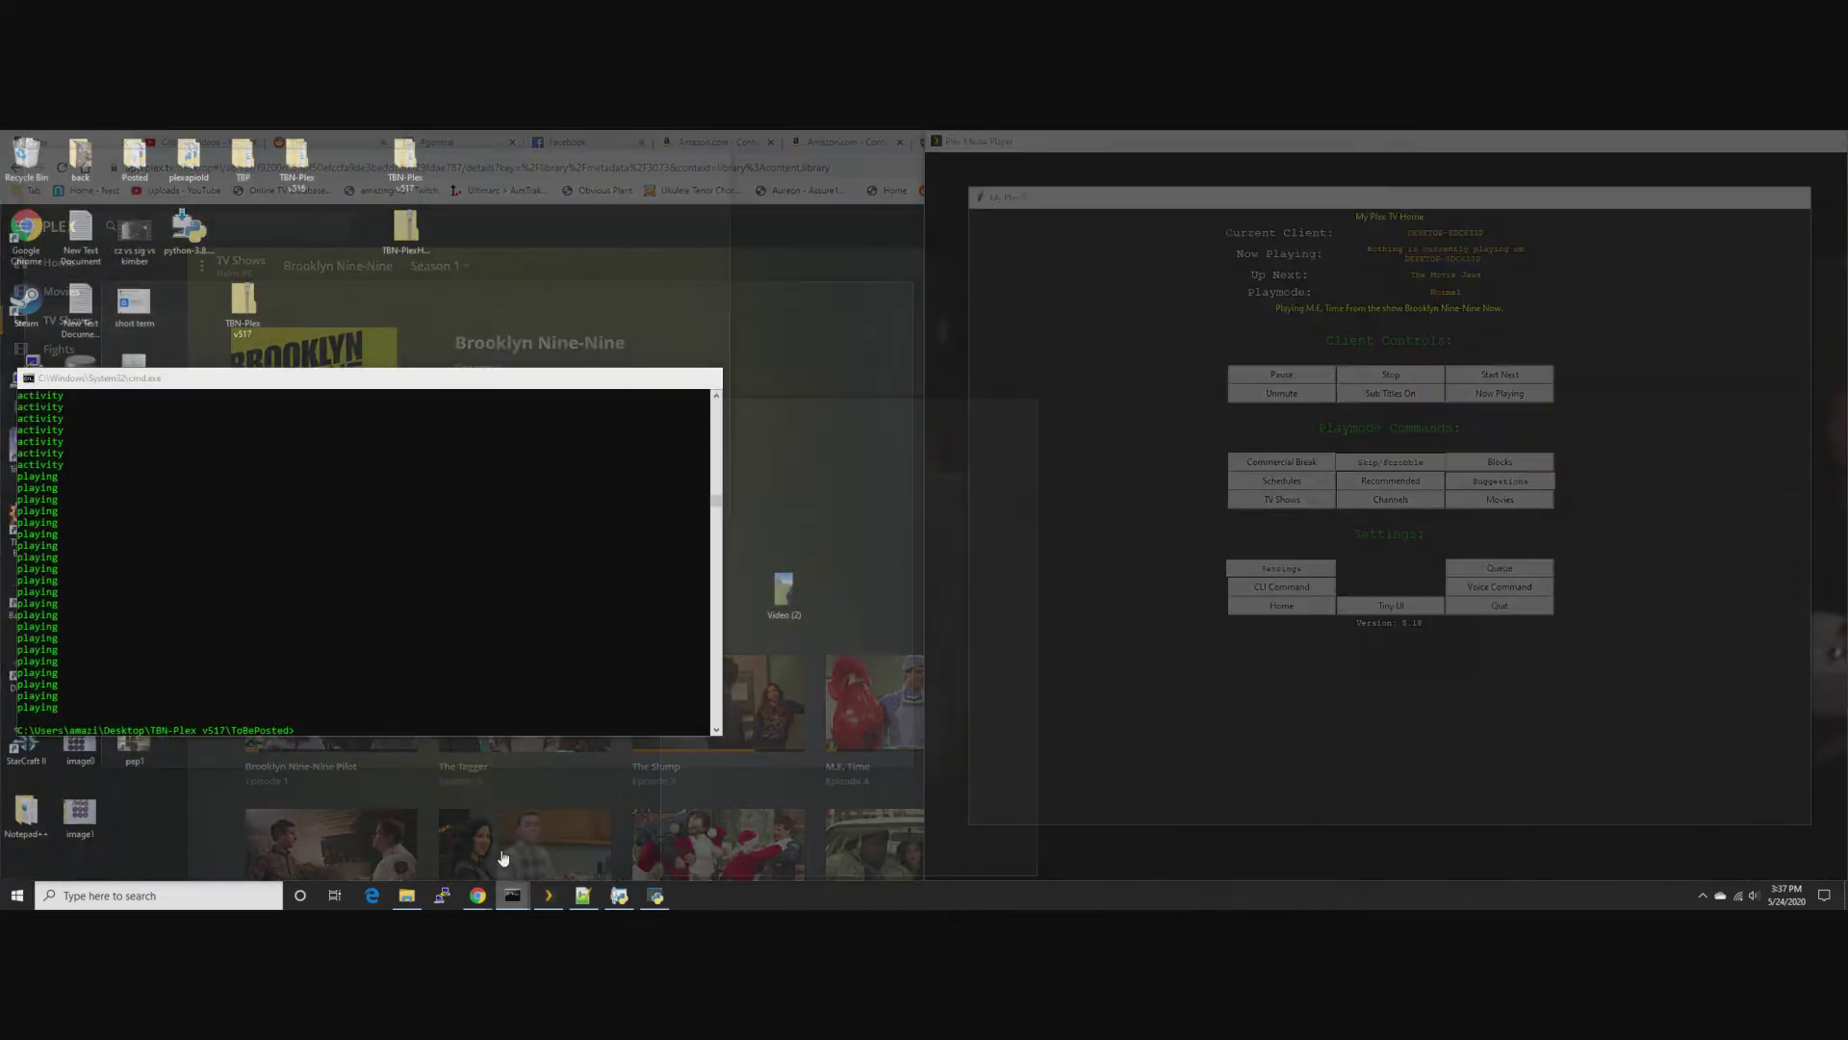
pyautogui.click(470, 842)
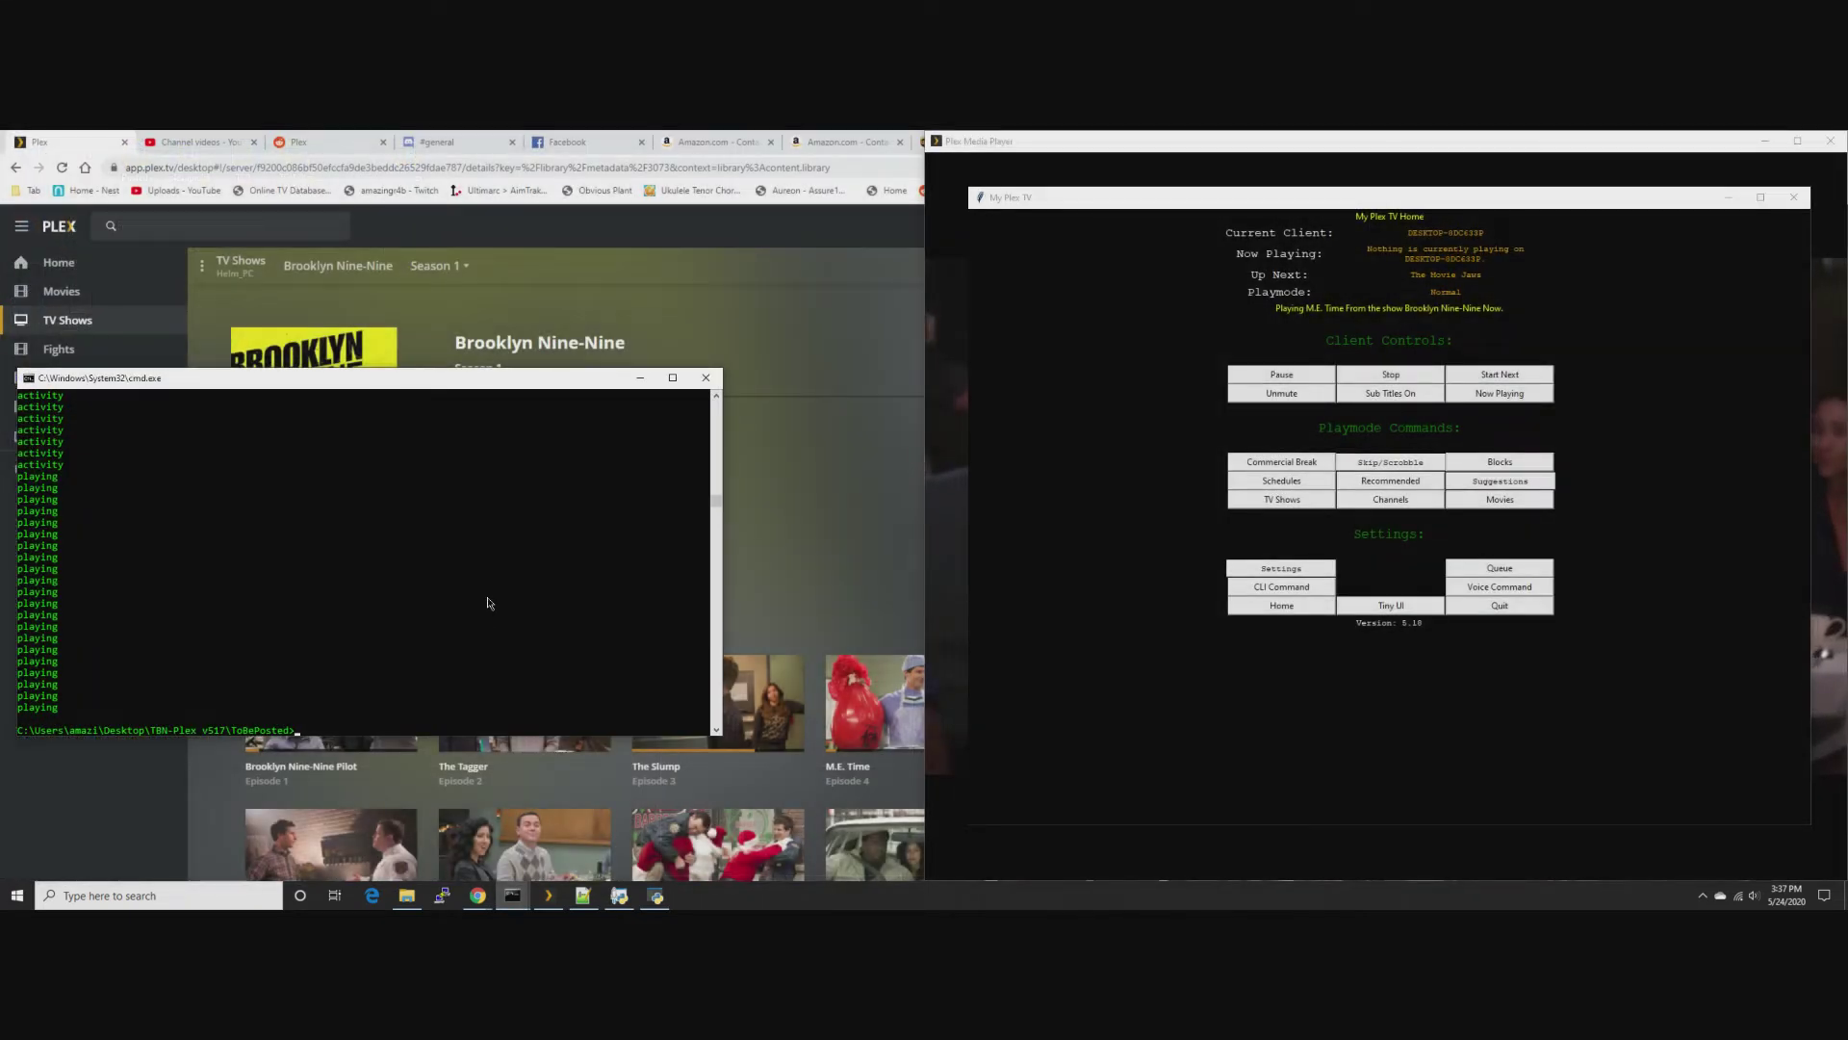
pyautogui.press('Up')
pyautogui.press('Return')
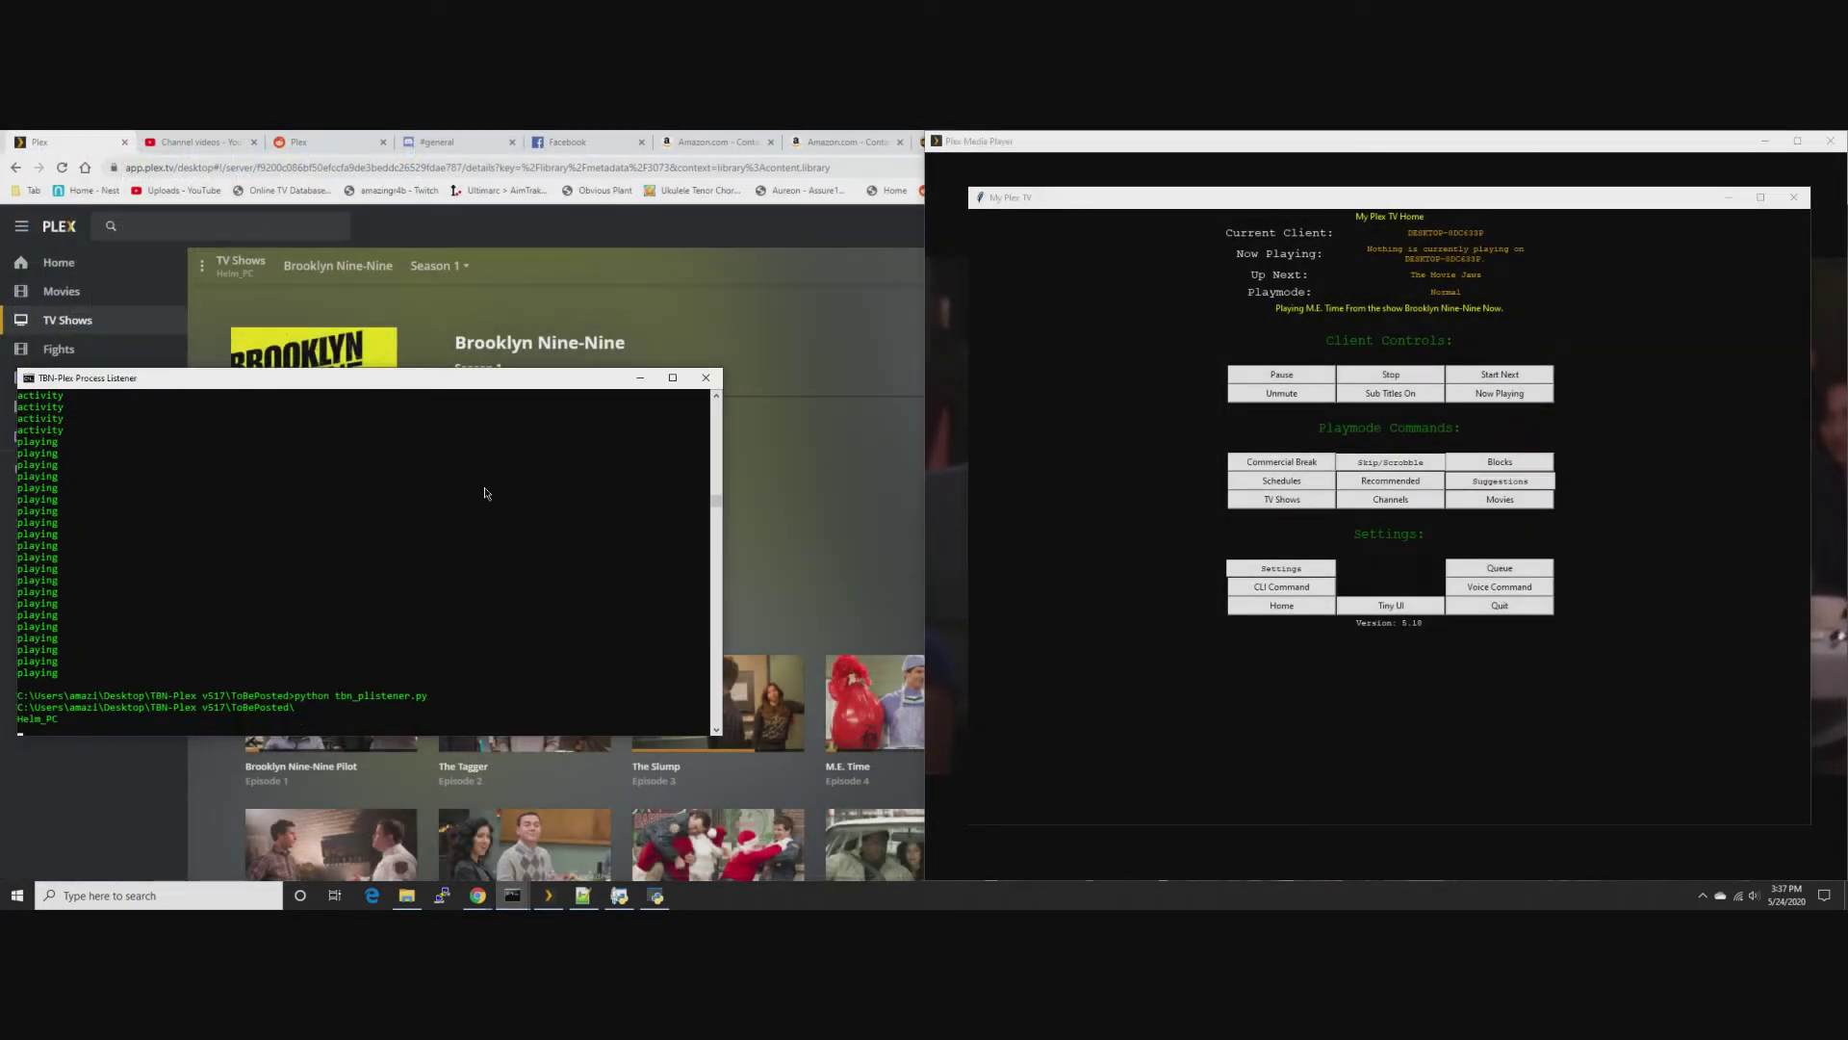
pyautogui.moveTo(413, 380); pyautogui.dragTo(2, 423)
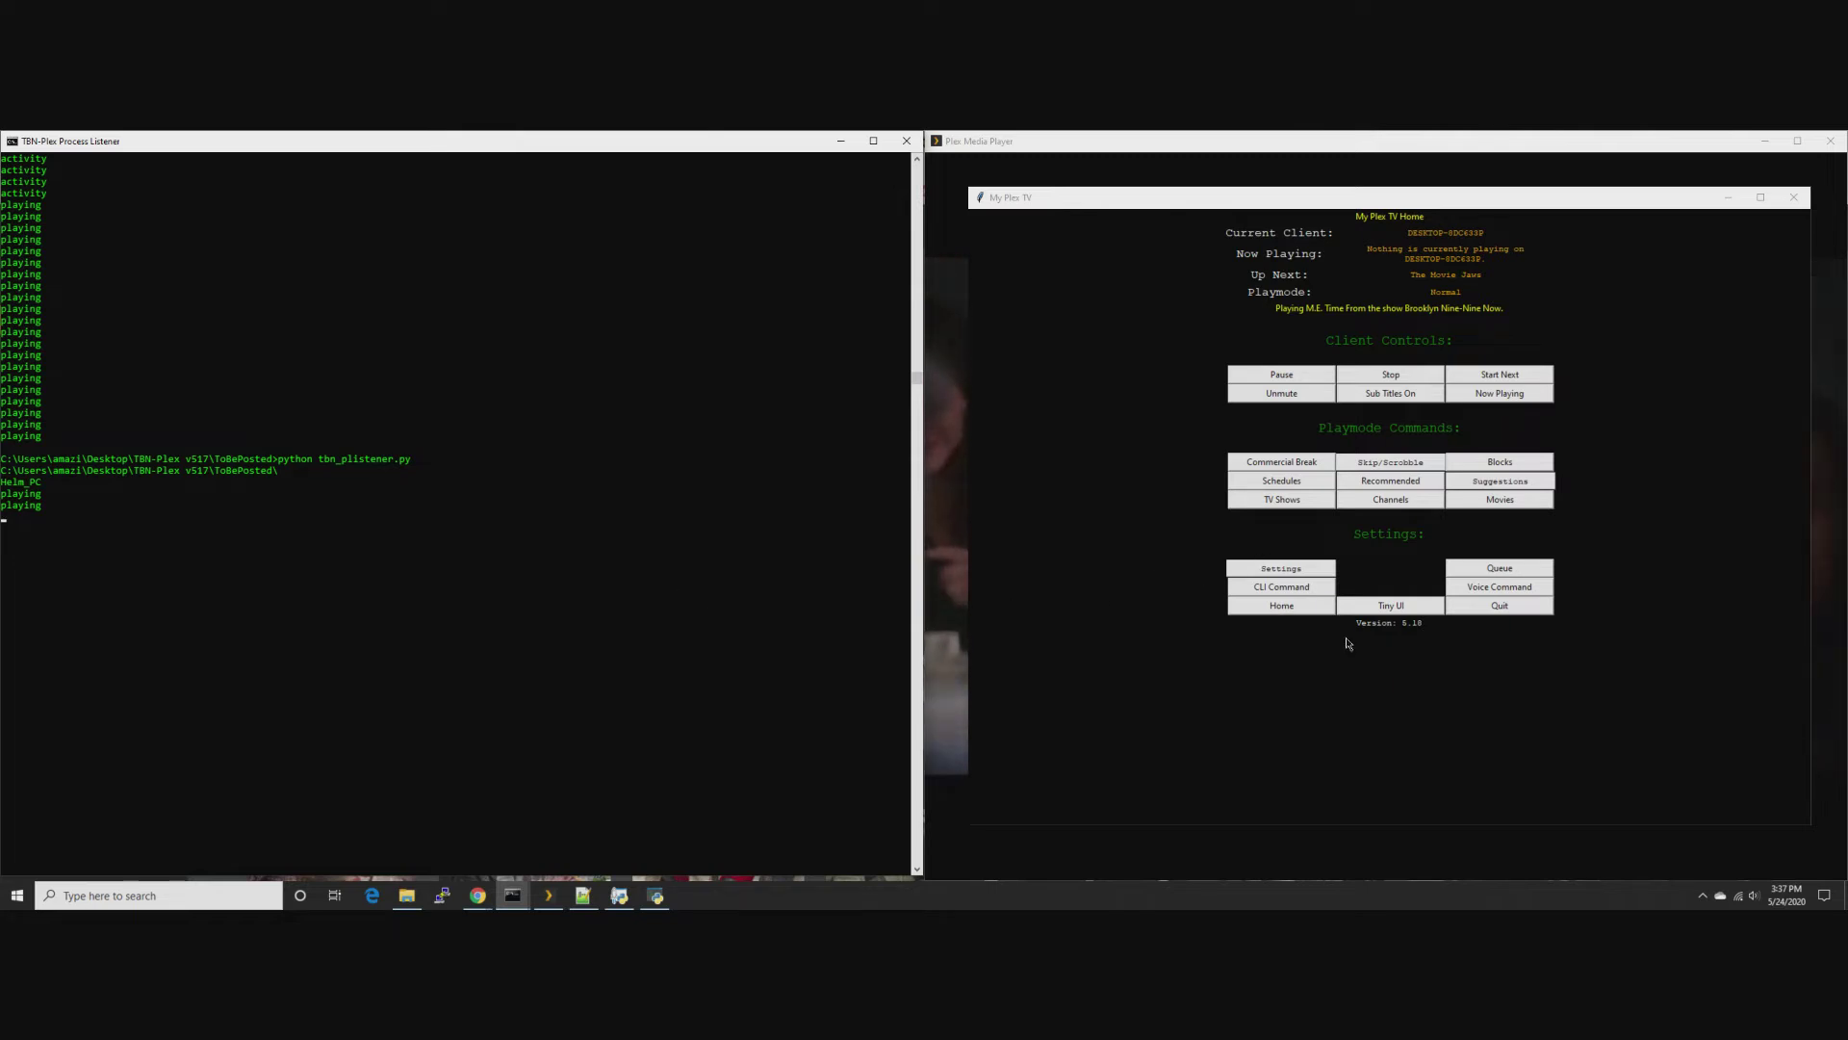
# Move the My Plex TV window off the player to watch M.E. Time reach its intro, and place it back over the player
pyautogui.moveTo(1398, 205); pyautogui.dragTo(494, 239)
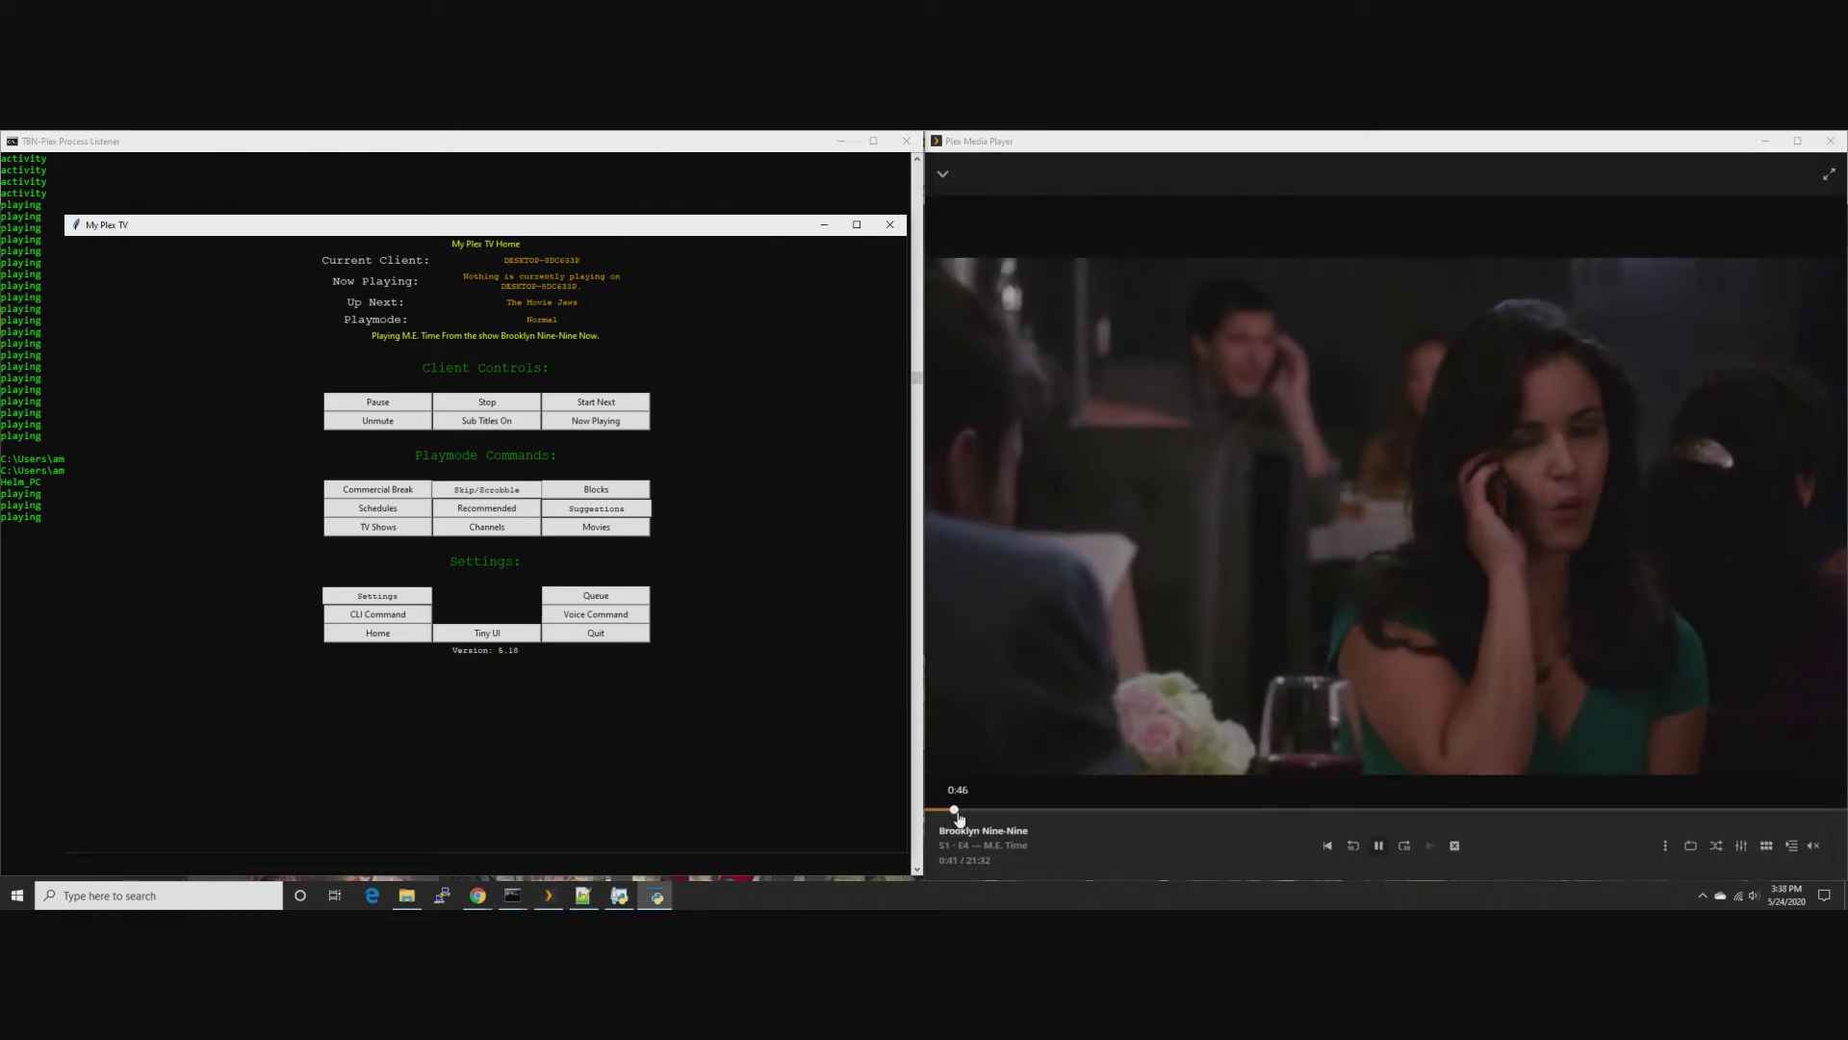
pyautogui.moveTo(659, 239); pyautogui.dragTo(1558, 176)
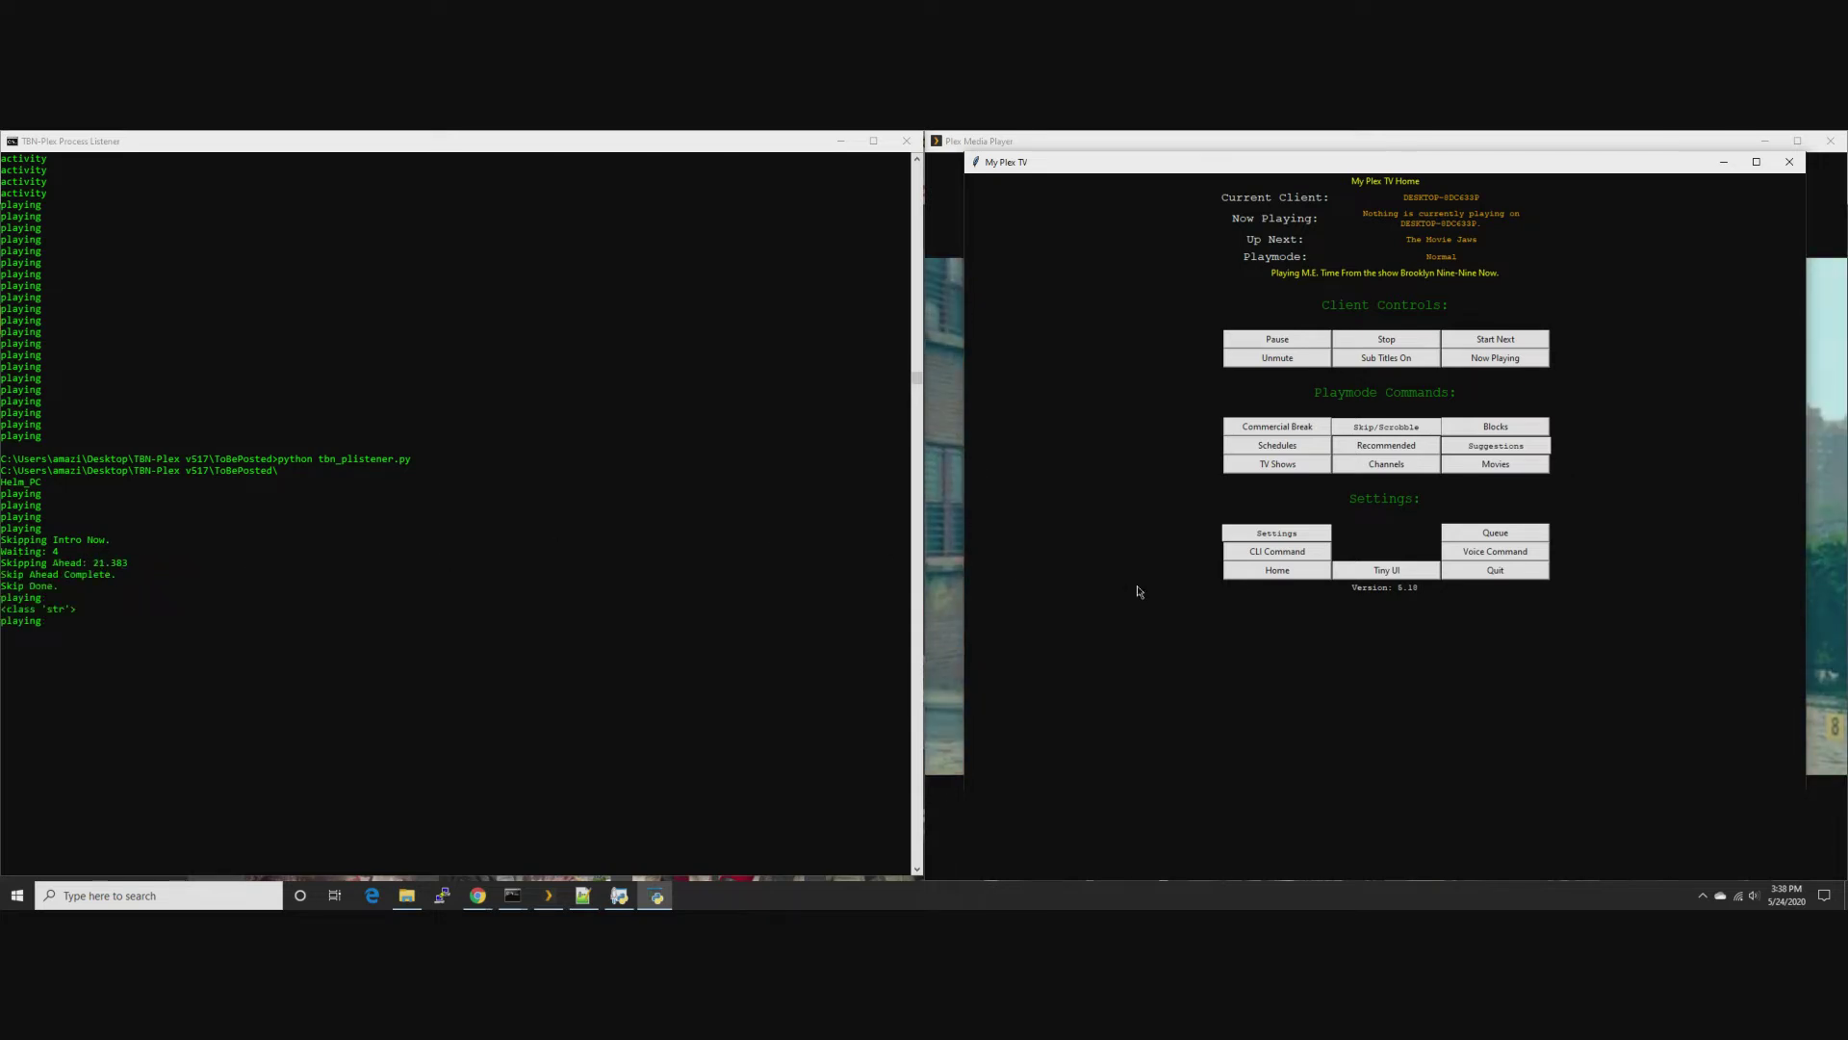
pyautogui.moveTo(1513, 177)
pyautogui.mouseDown()
pyautogui.moveTo(741, 221)
pyautogui.moveTo(639, 266)
pyautogui.moveTo(614, 242)
pyautogui.moveTo(1373, 248)
pyautogui.moveTo(1539, 202)
pyautogui.mouseUp()
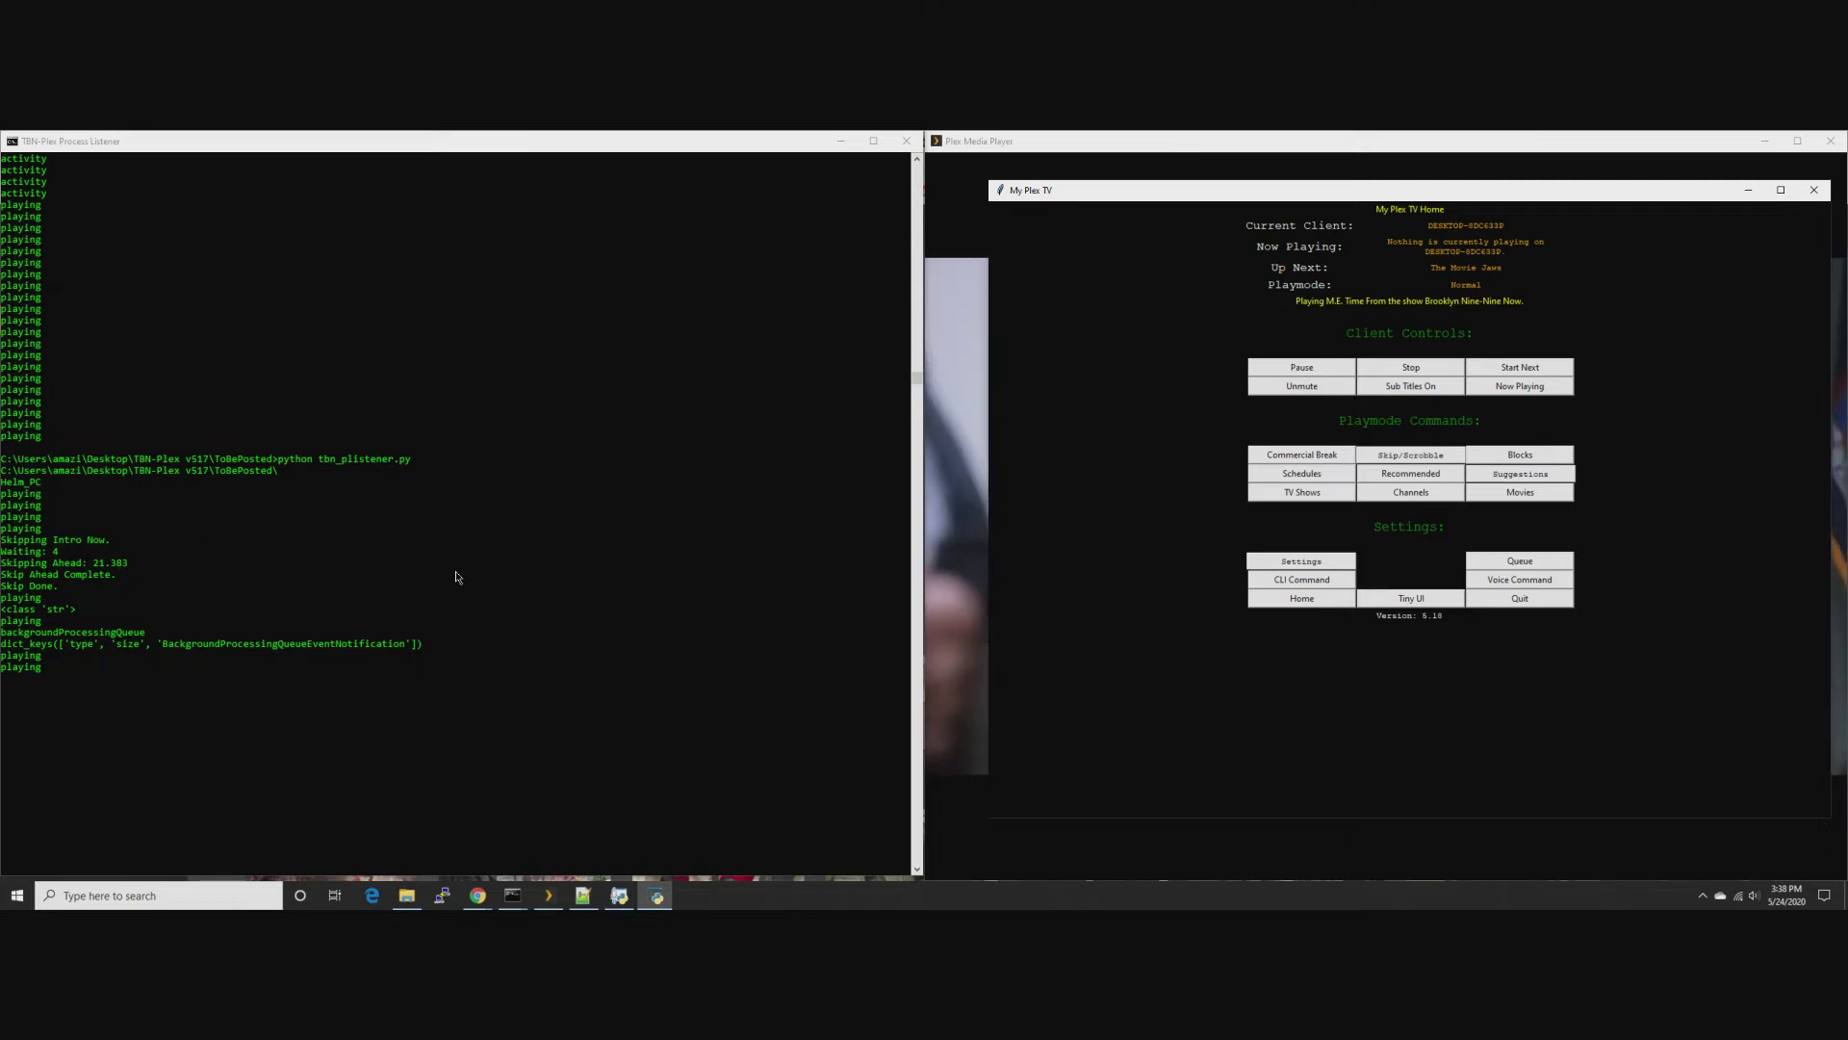
# Open the episode details of Brooklyn Nine-Nine season 1 episode 2, The Tagger, from the Crime TV shows in My Plex TV
pyautogui.click(1321, 494)
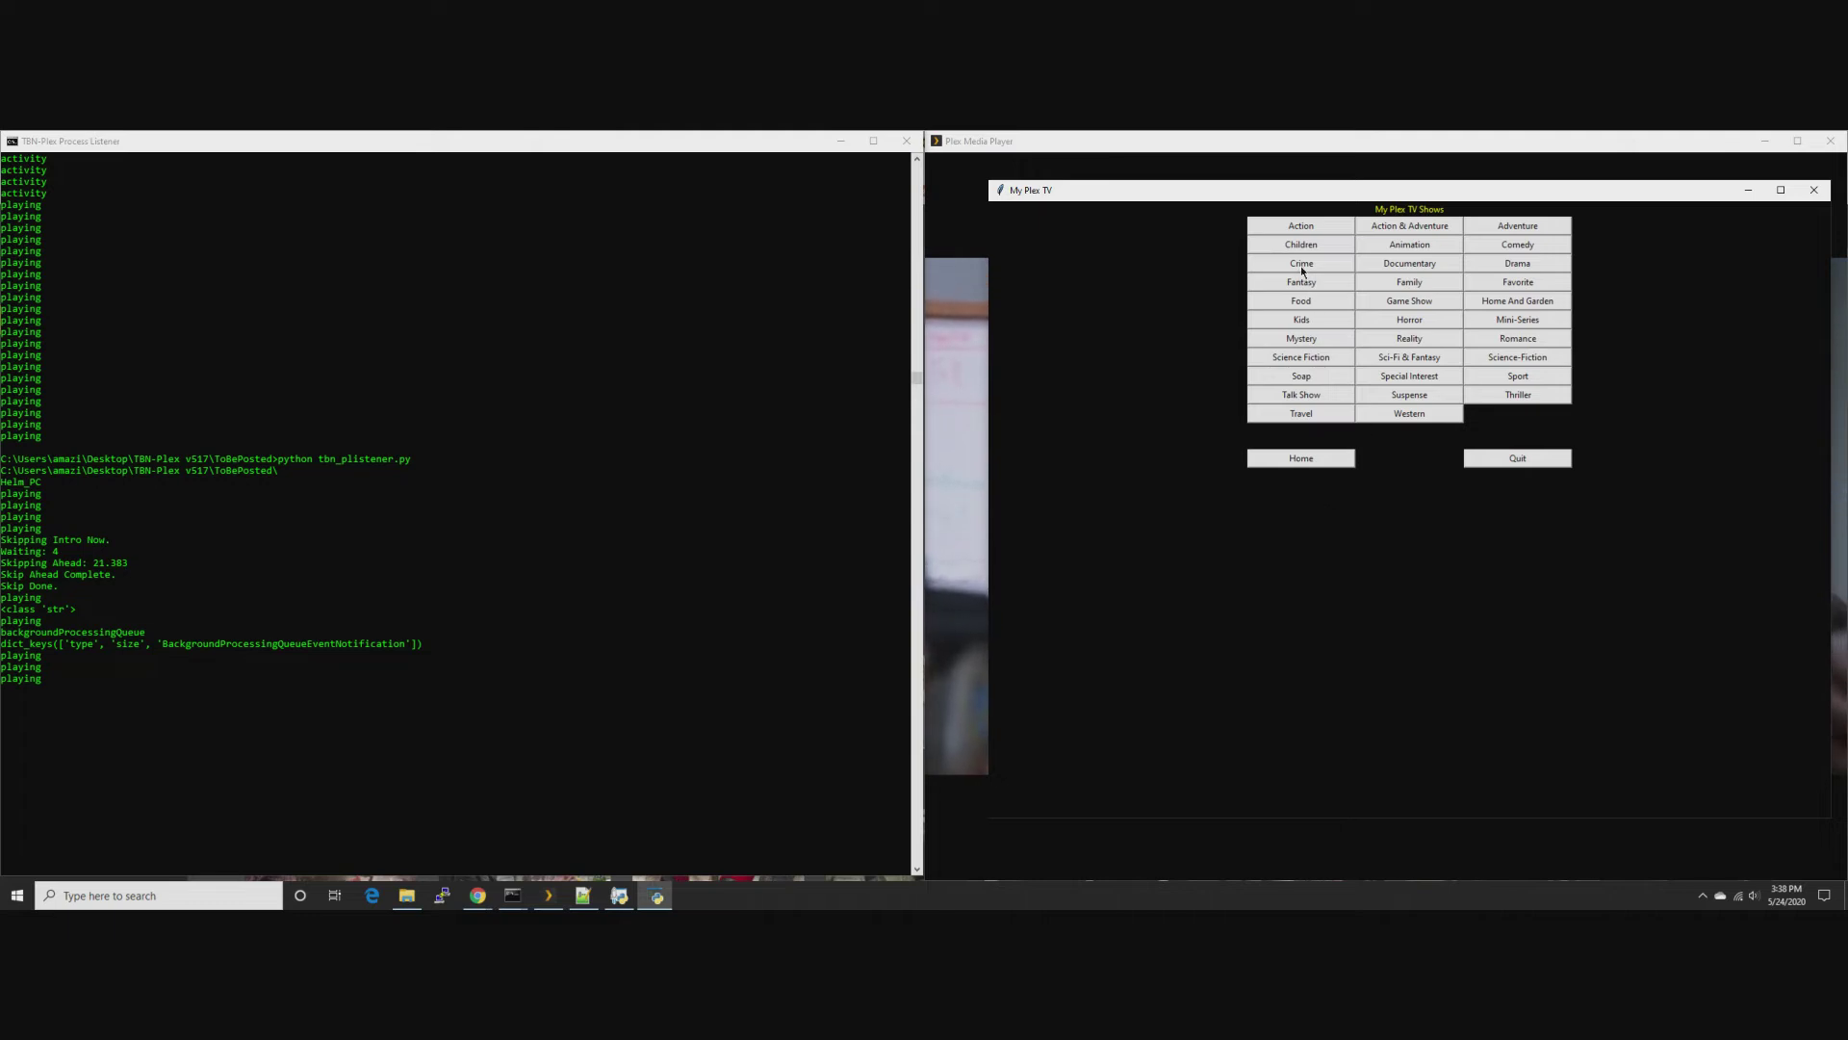
pyautogui.click(1303, 266)
pyautogui.click(1298, 356)
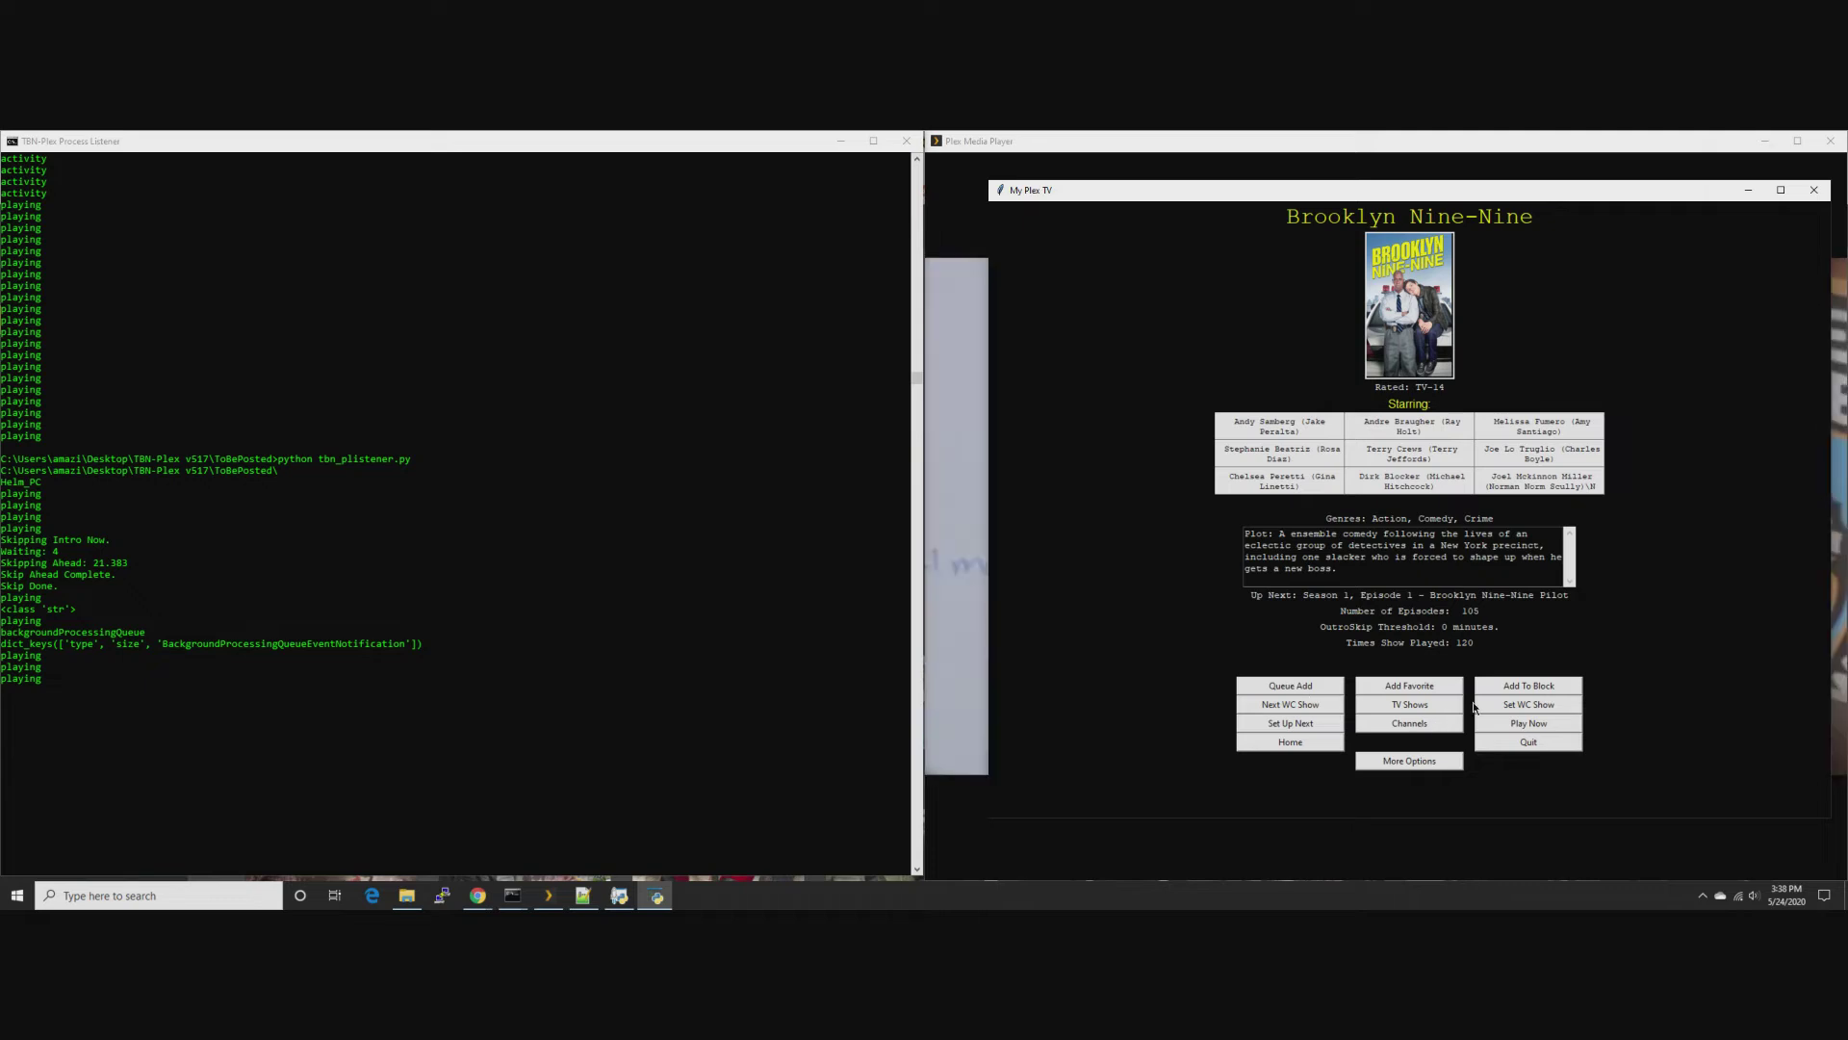
pyautogui.click(1410, 761)
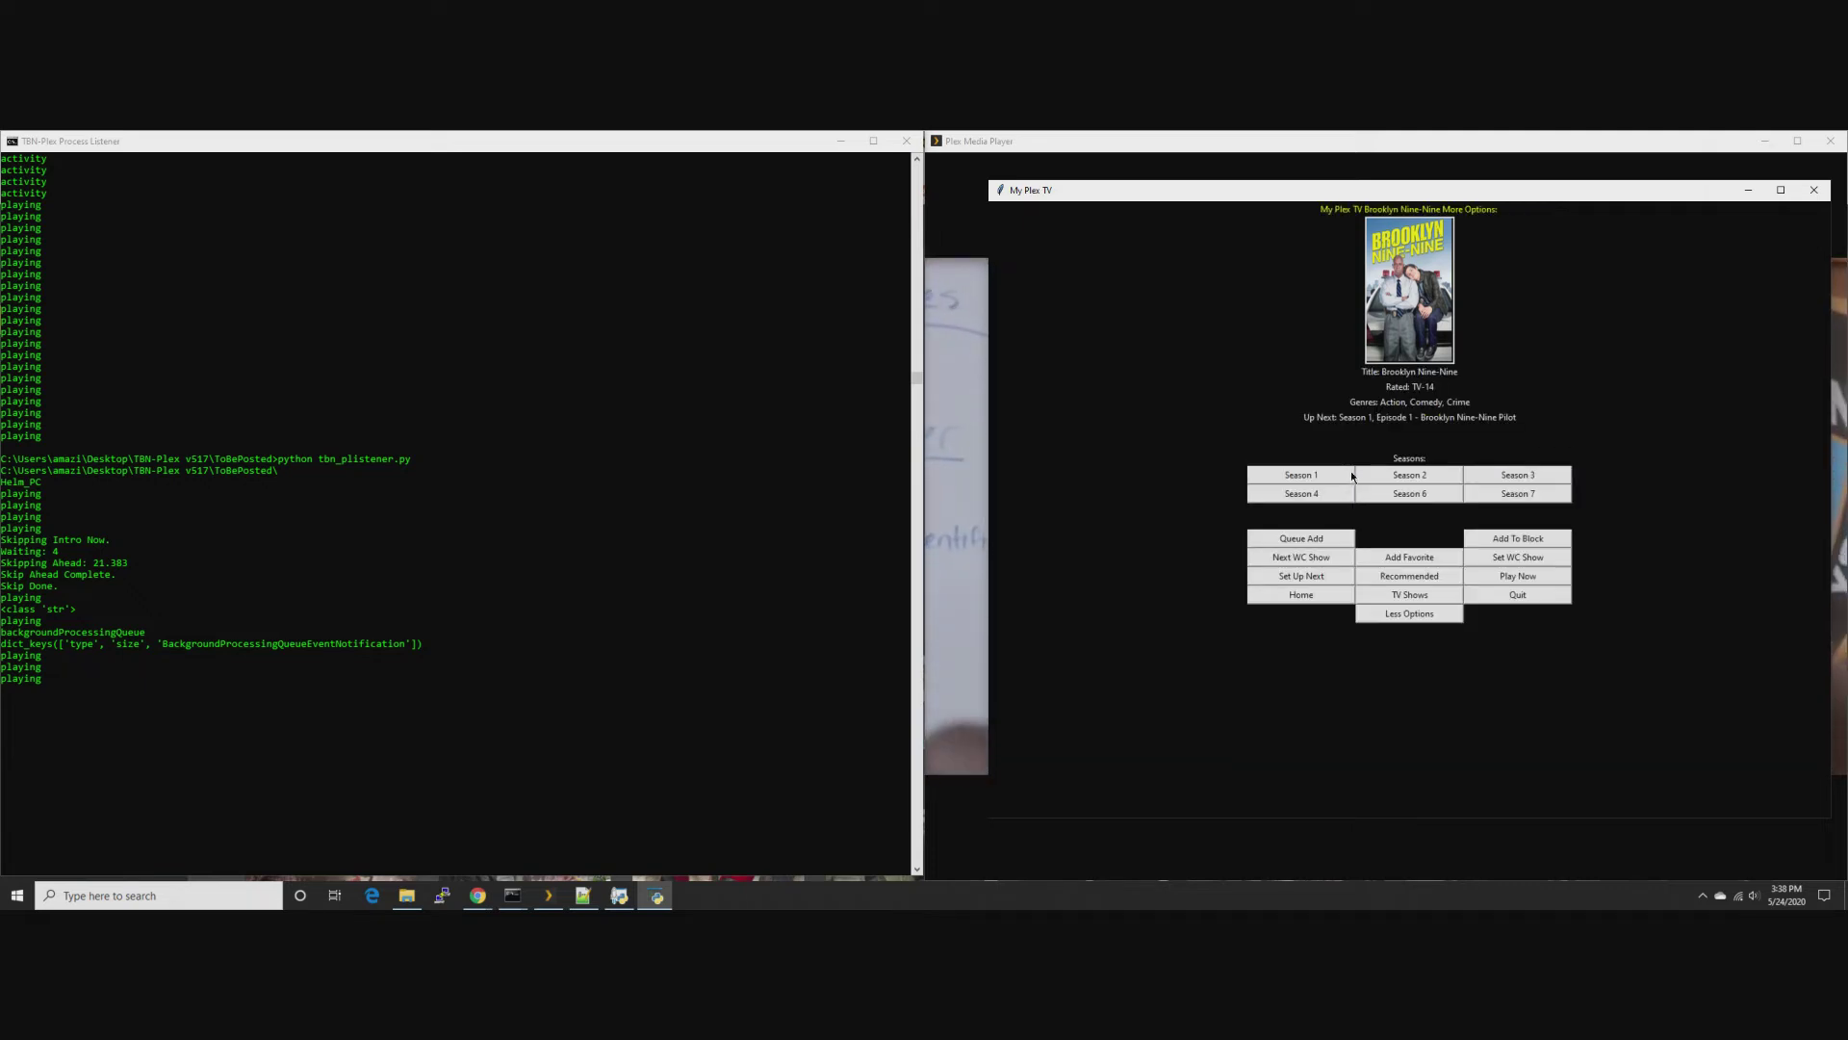
pyautogui.click(1327, 470)
pyautogui.click(1397, 405)
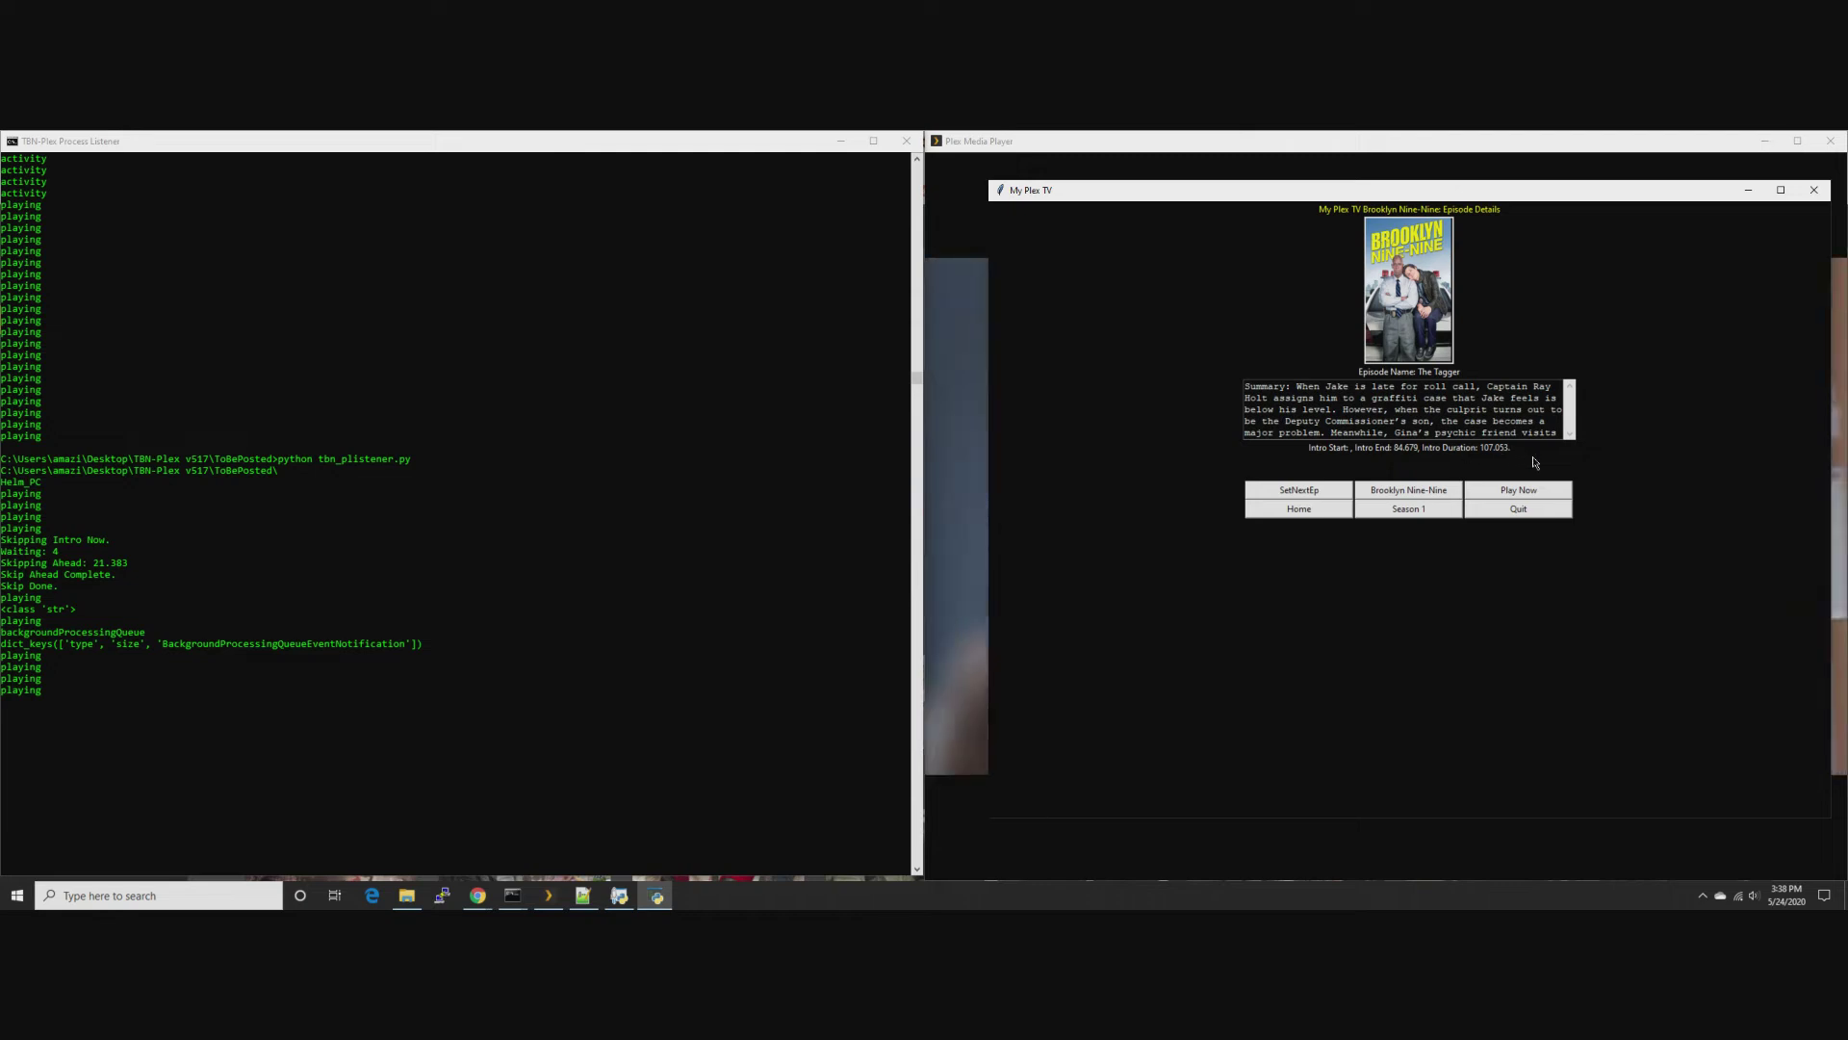
# Check the intro times in the episode details of season 1 episode 3, The Slump, and return to the home screen
pyautogui.click(1424, 511)
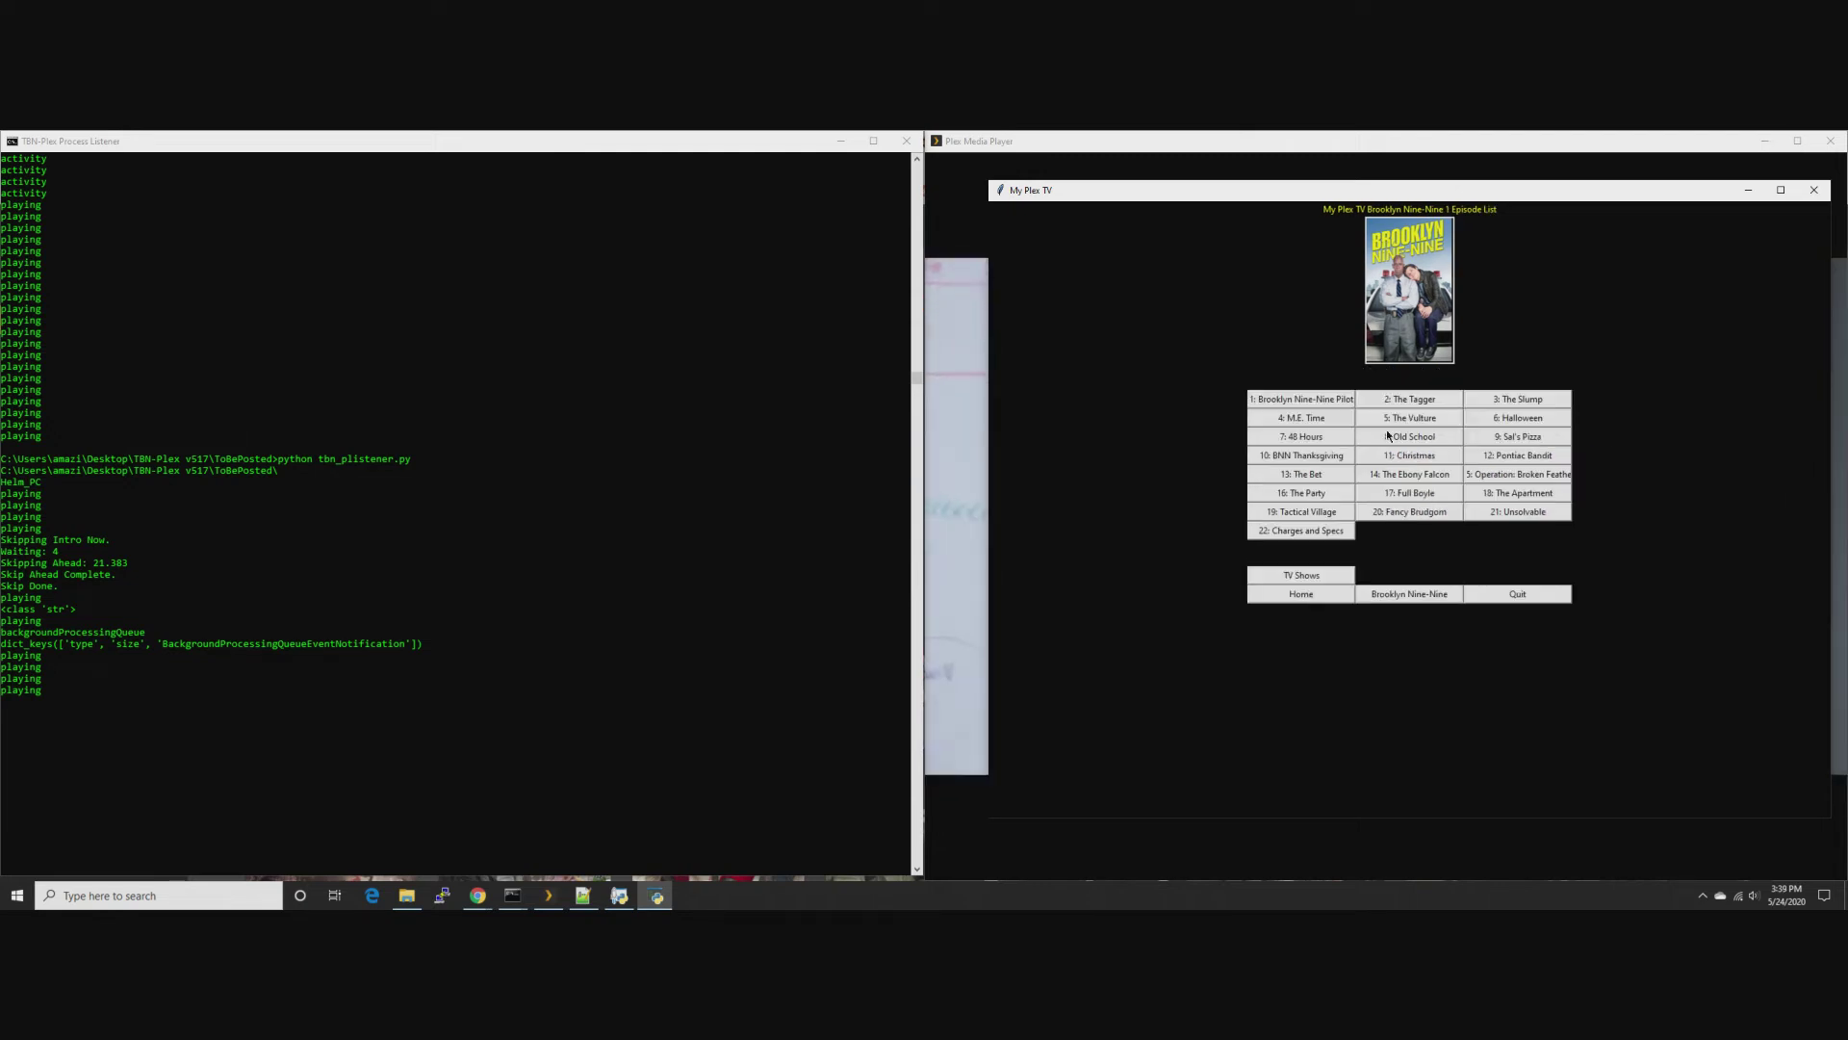
pyautogui.click(1507, 399)
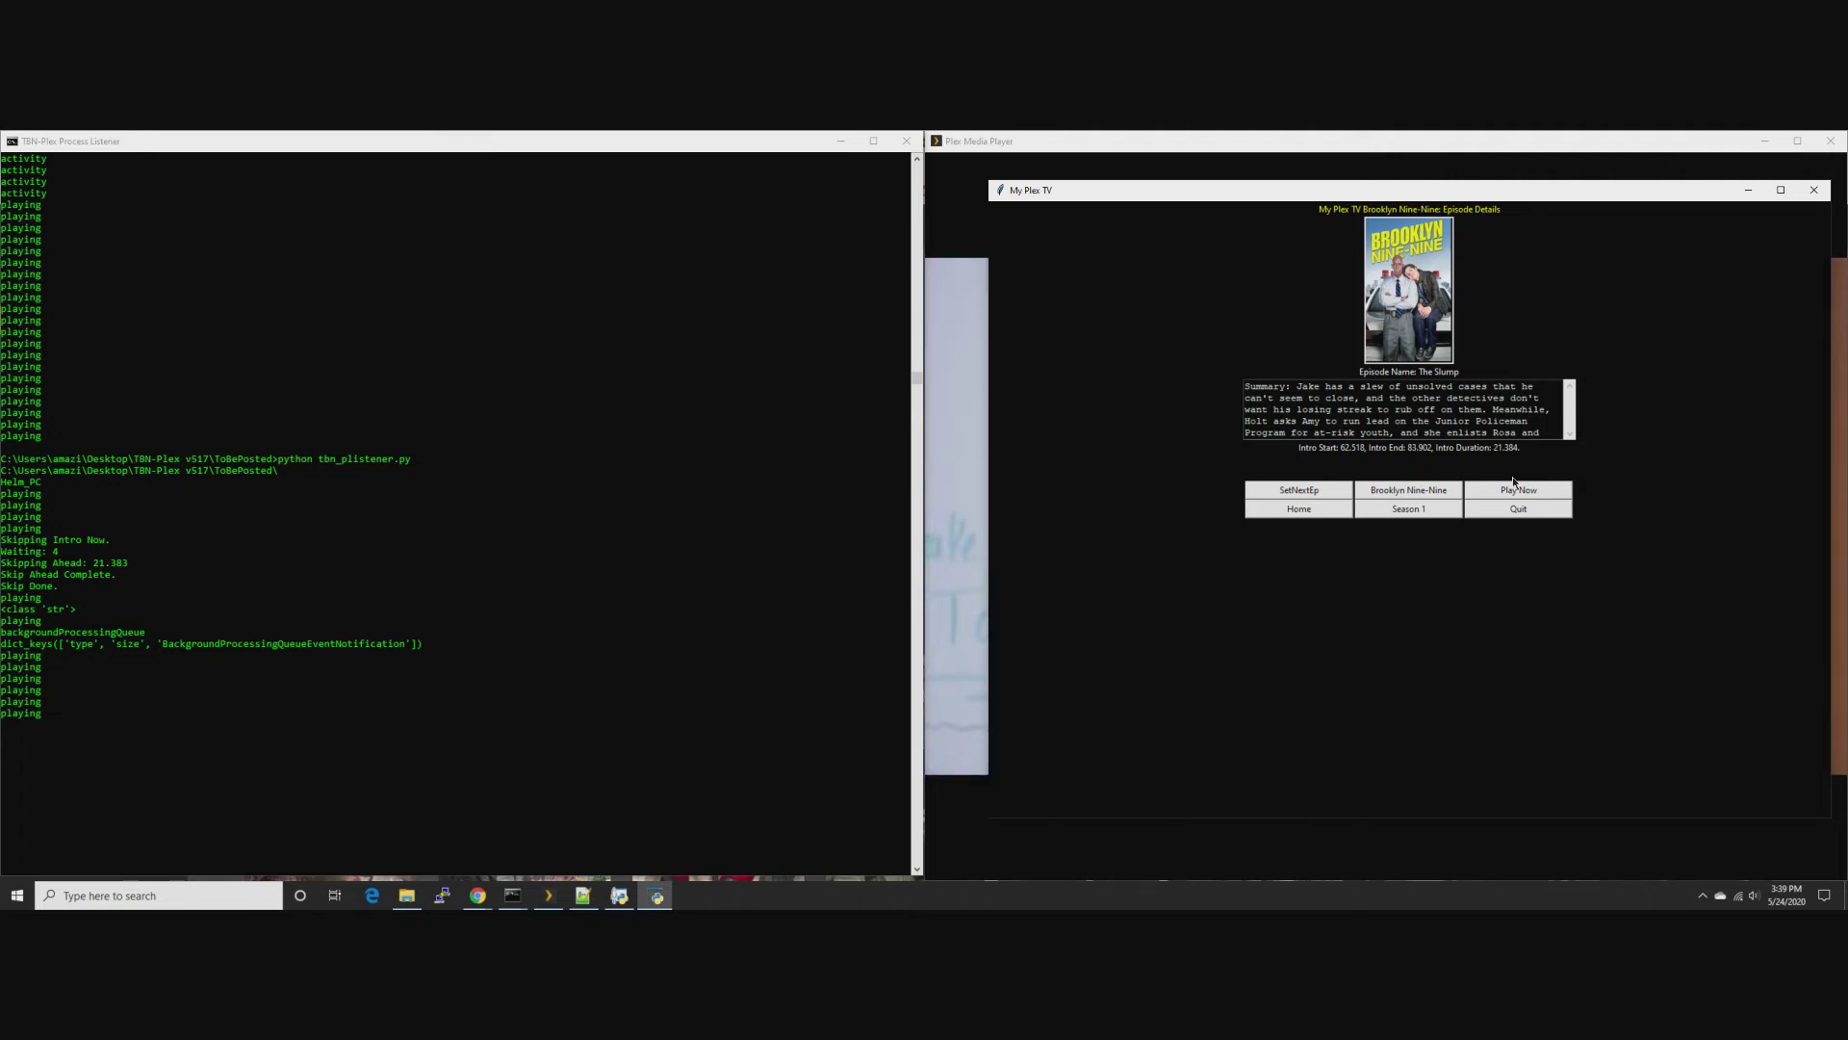
pyautogui.moveTo(1357, 199)
pyautogui.mouseDown()
pyautogui.moveTo(1379, 492)
pyautogui.moveTo(1331, 210)
pyautogui.mouseUp()
pyautogui.click(1296, 526)
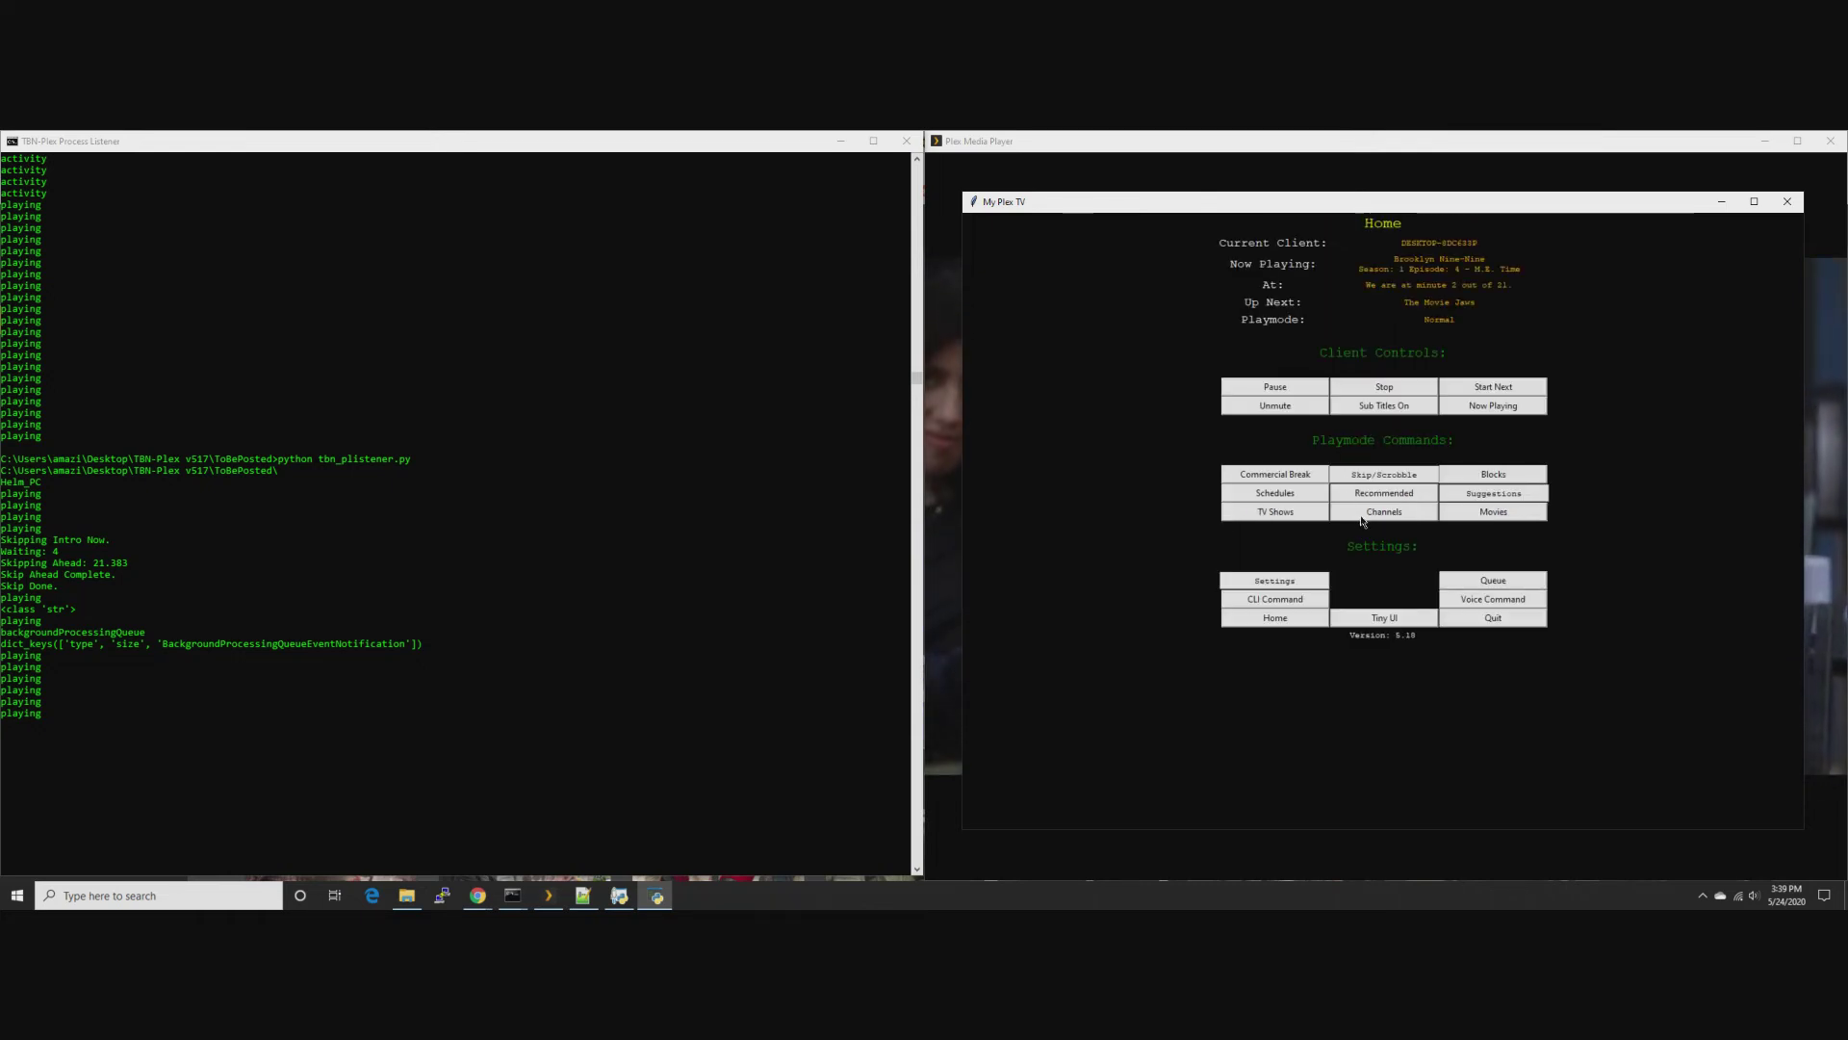
# Find Criminal Minds among the Crime TV shows and play season 1 episode 2, Compulsion
pyautogui.click(1275, 511)
pyautogui.click(1270, 276)
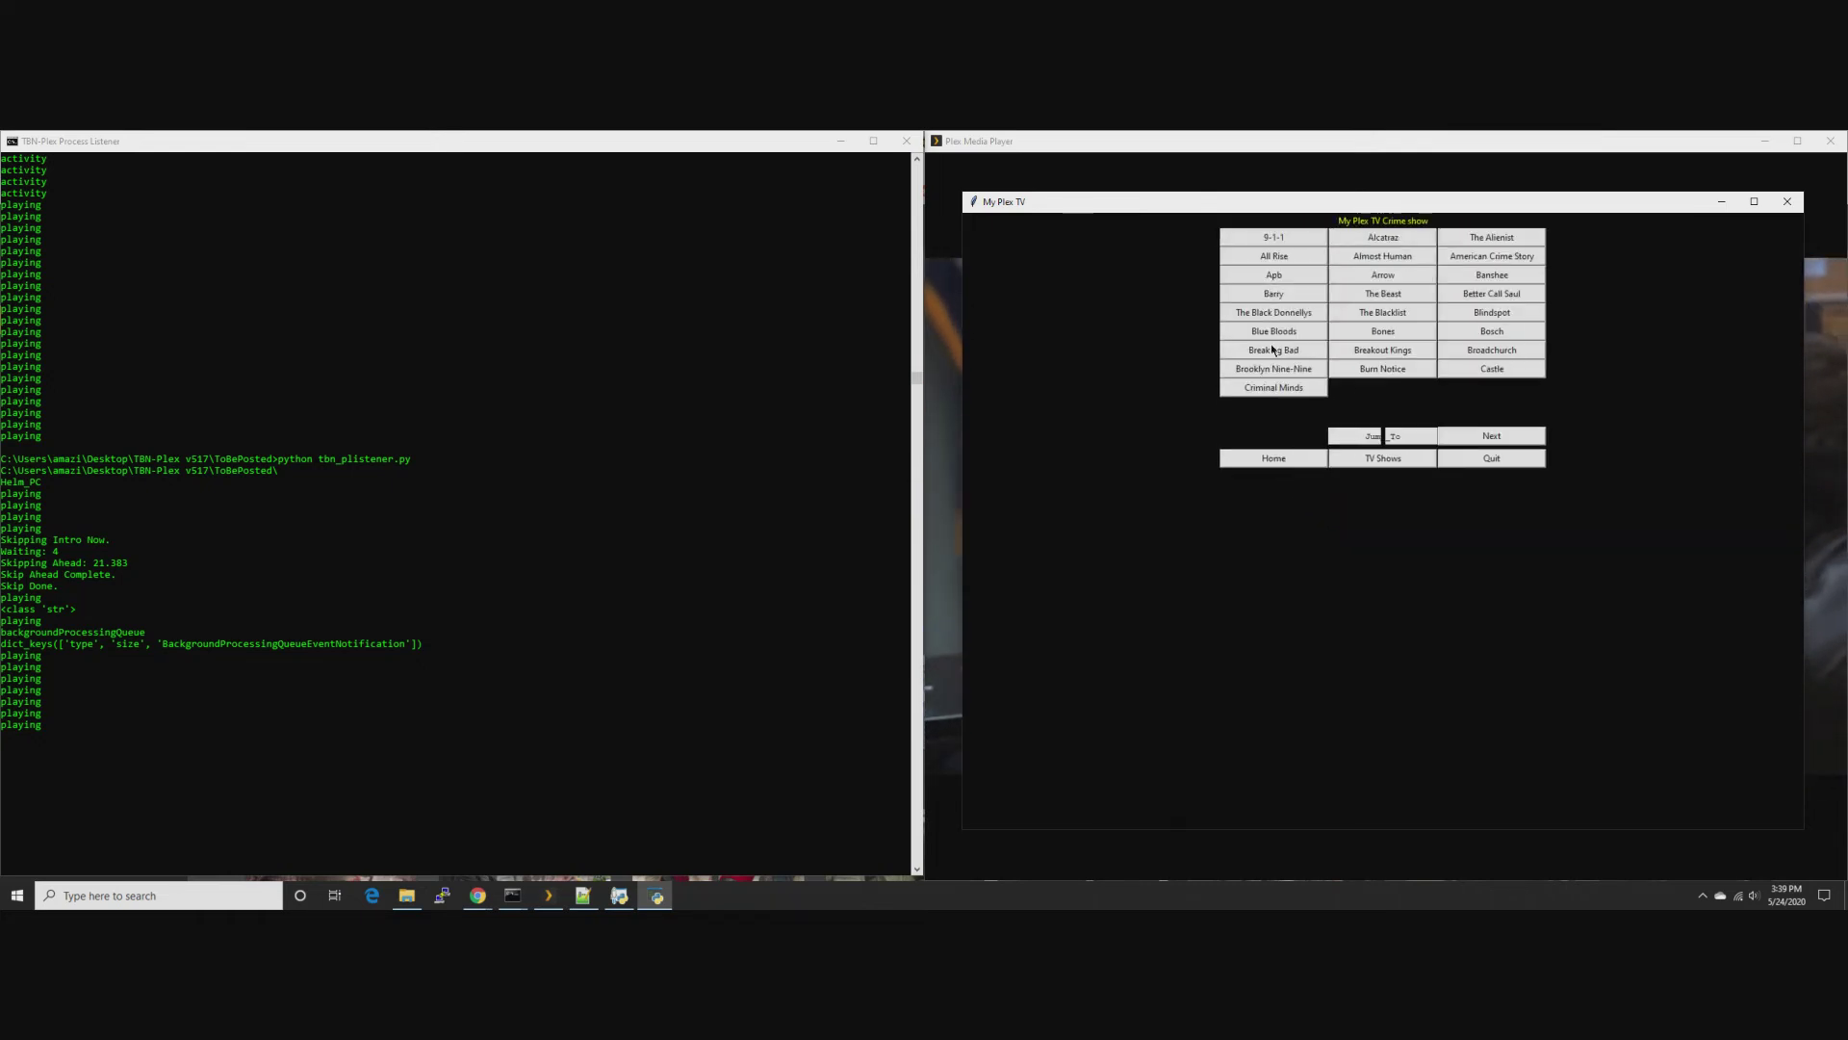
pyautogui.click(1272, 353)
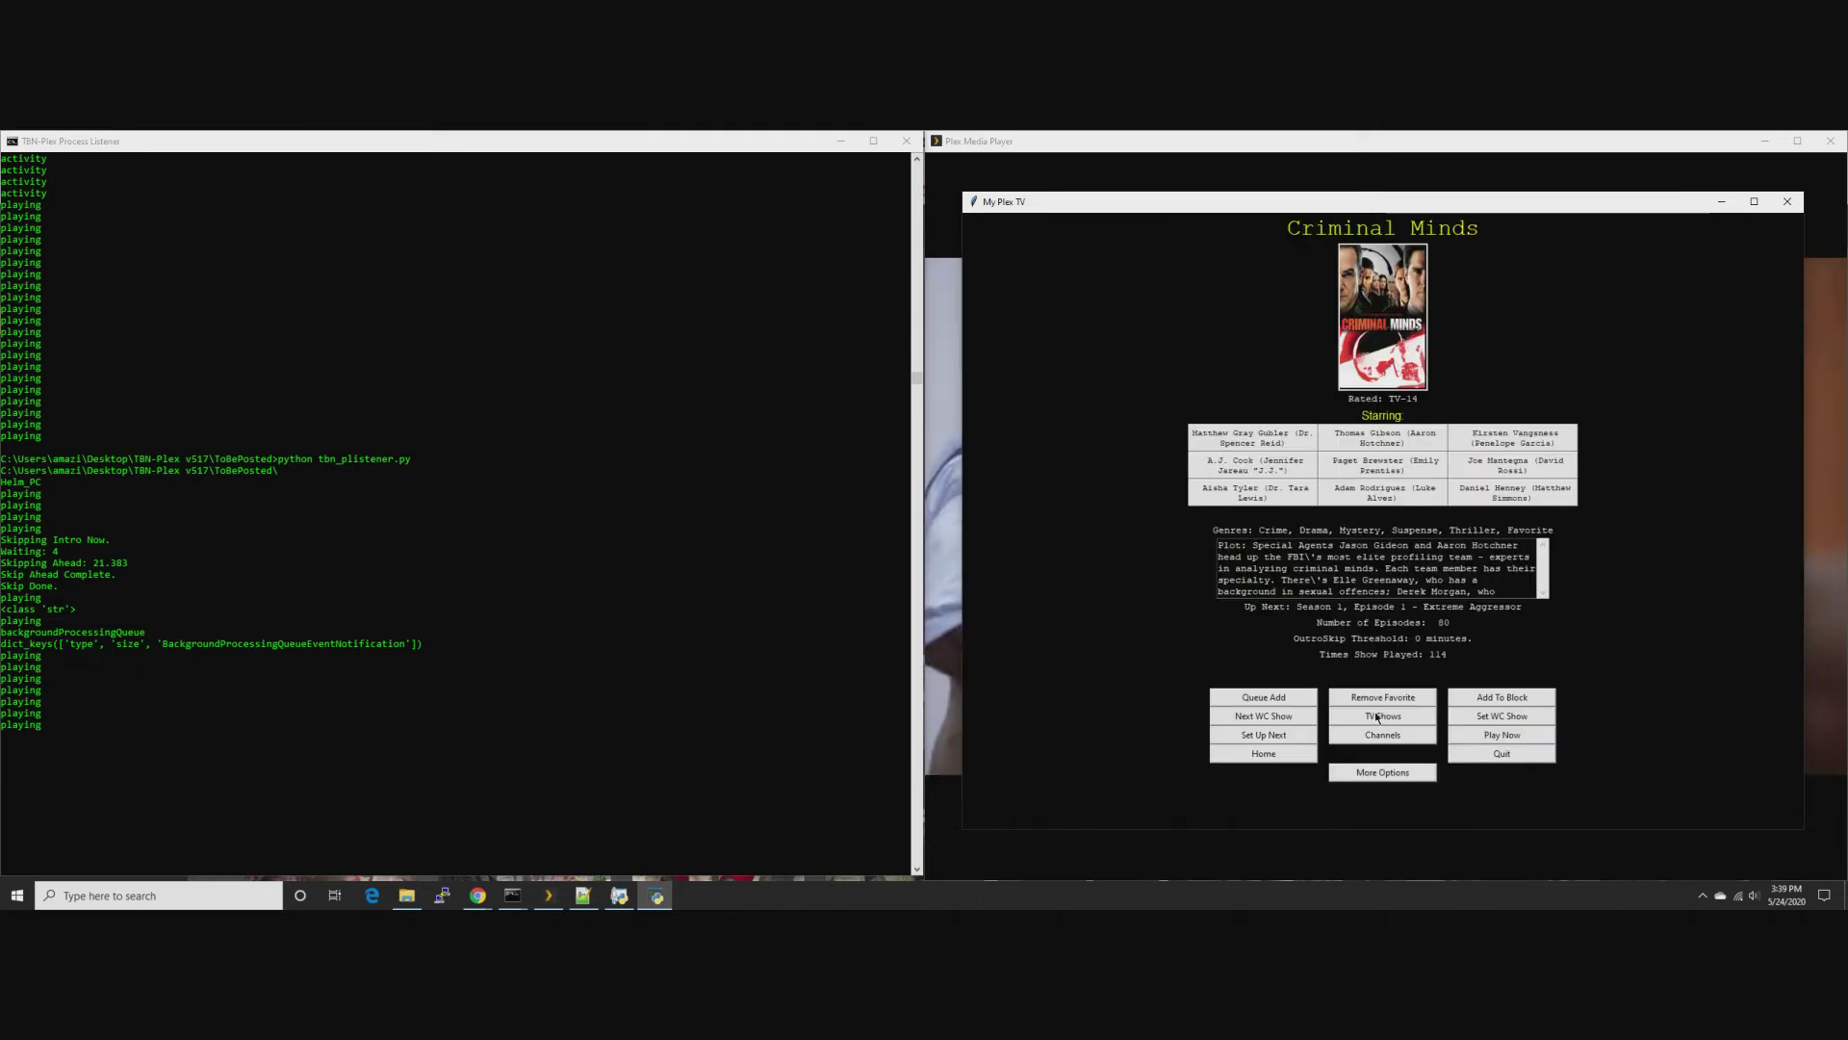
pyautogui.click(1383, 772)
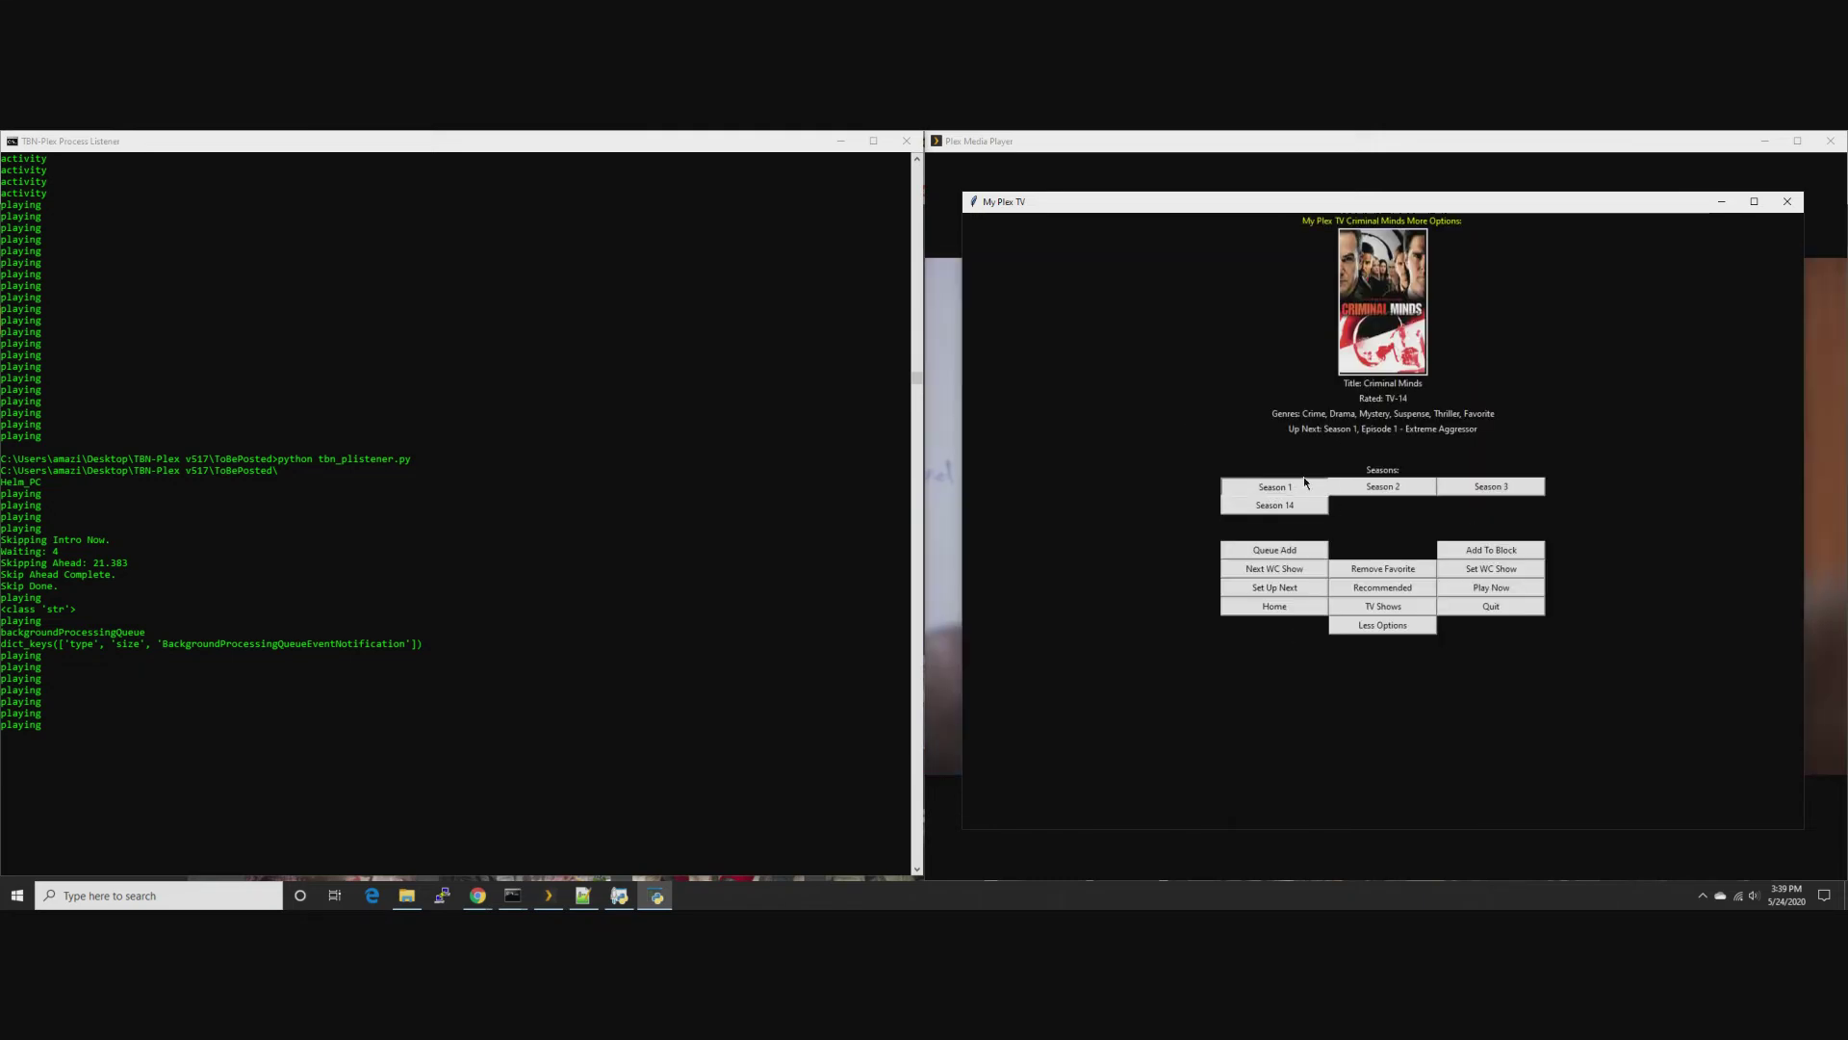
pyautogui.click(1307, 484)
pyautogui.click(1388, 408)
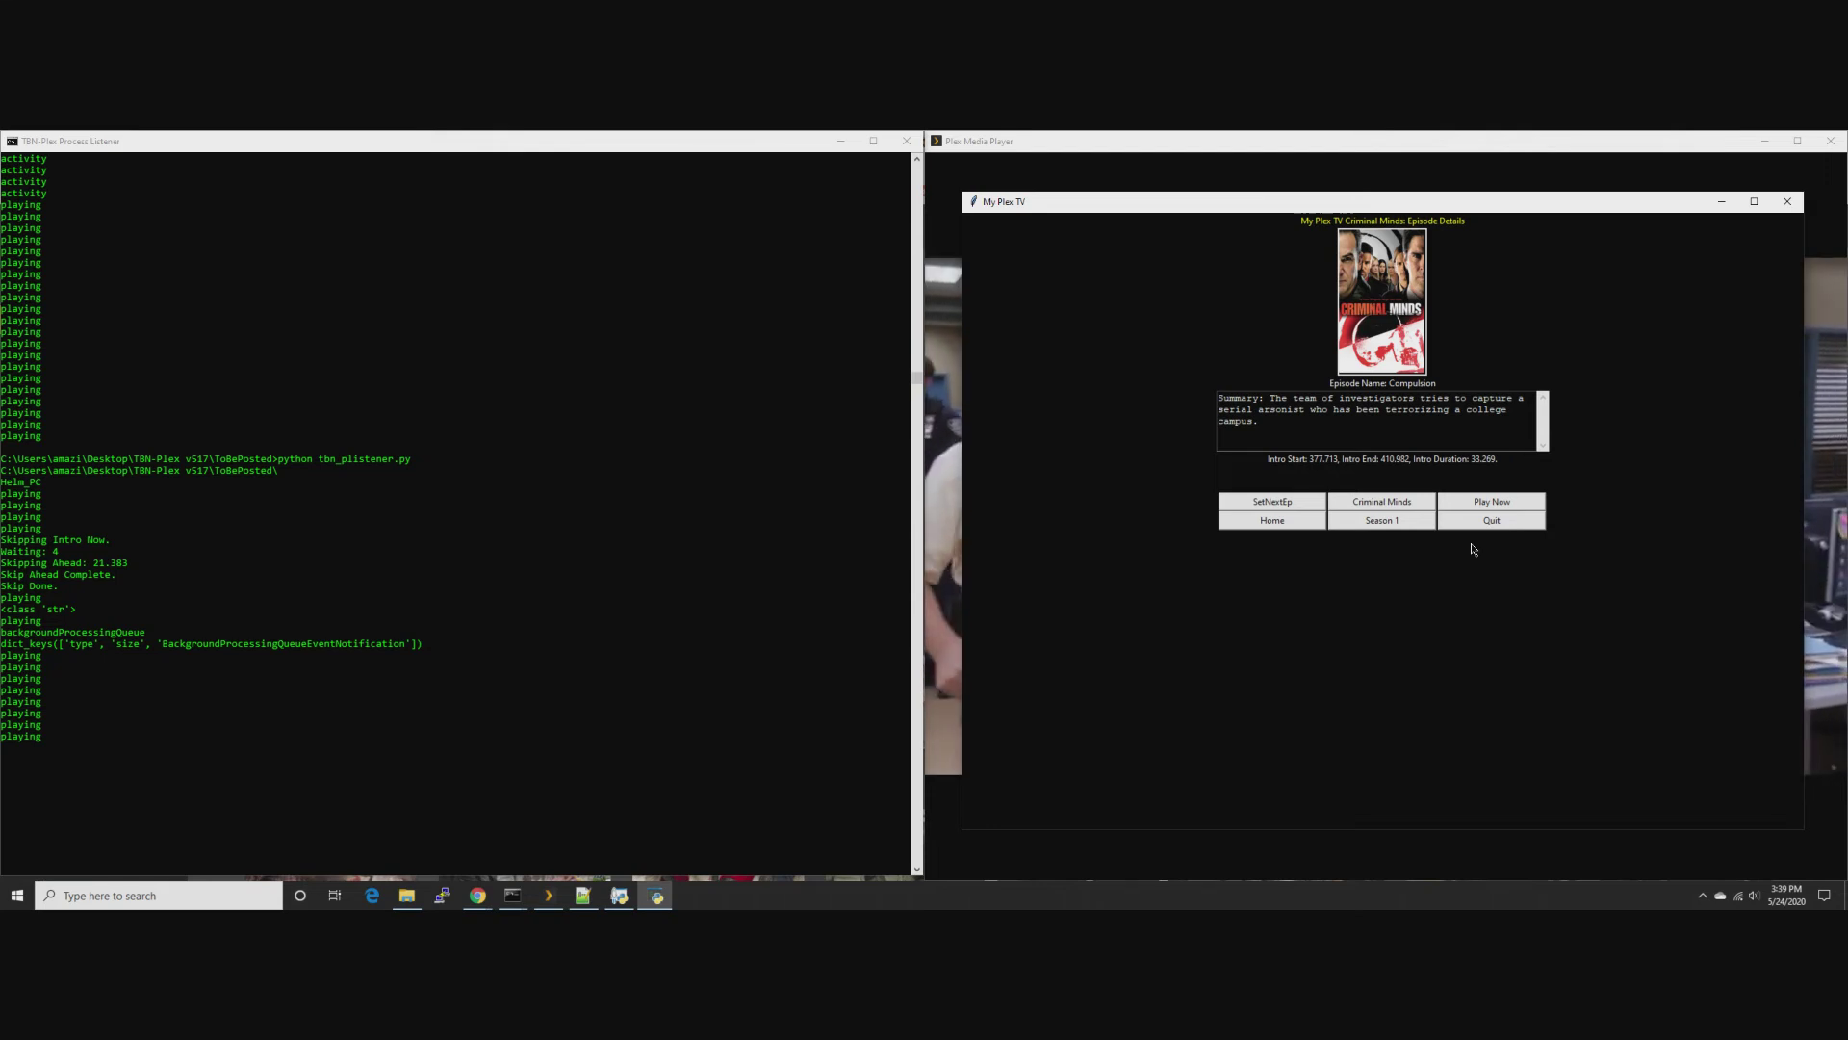
pyautogui.click(1481, 503)
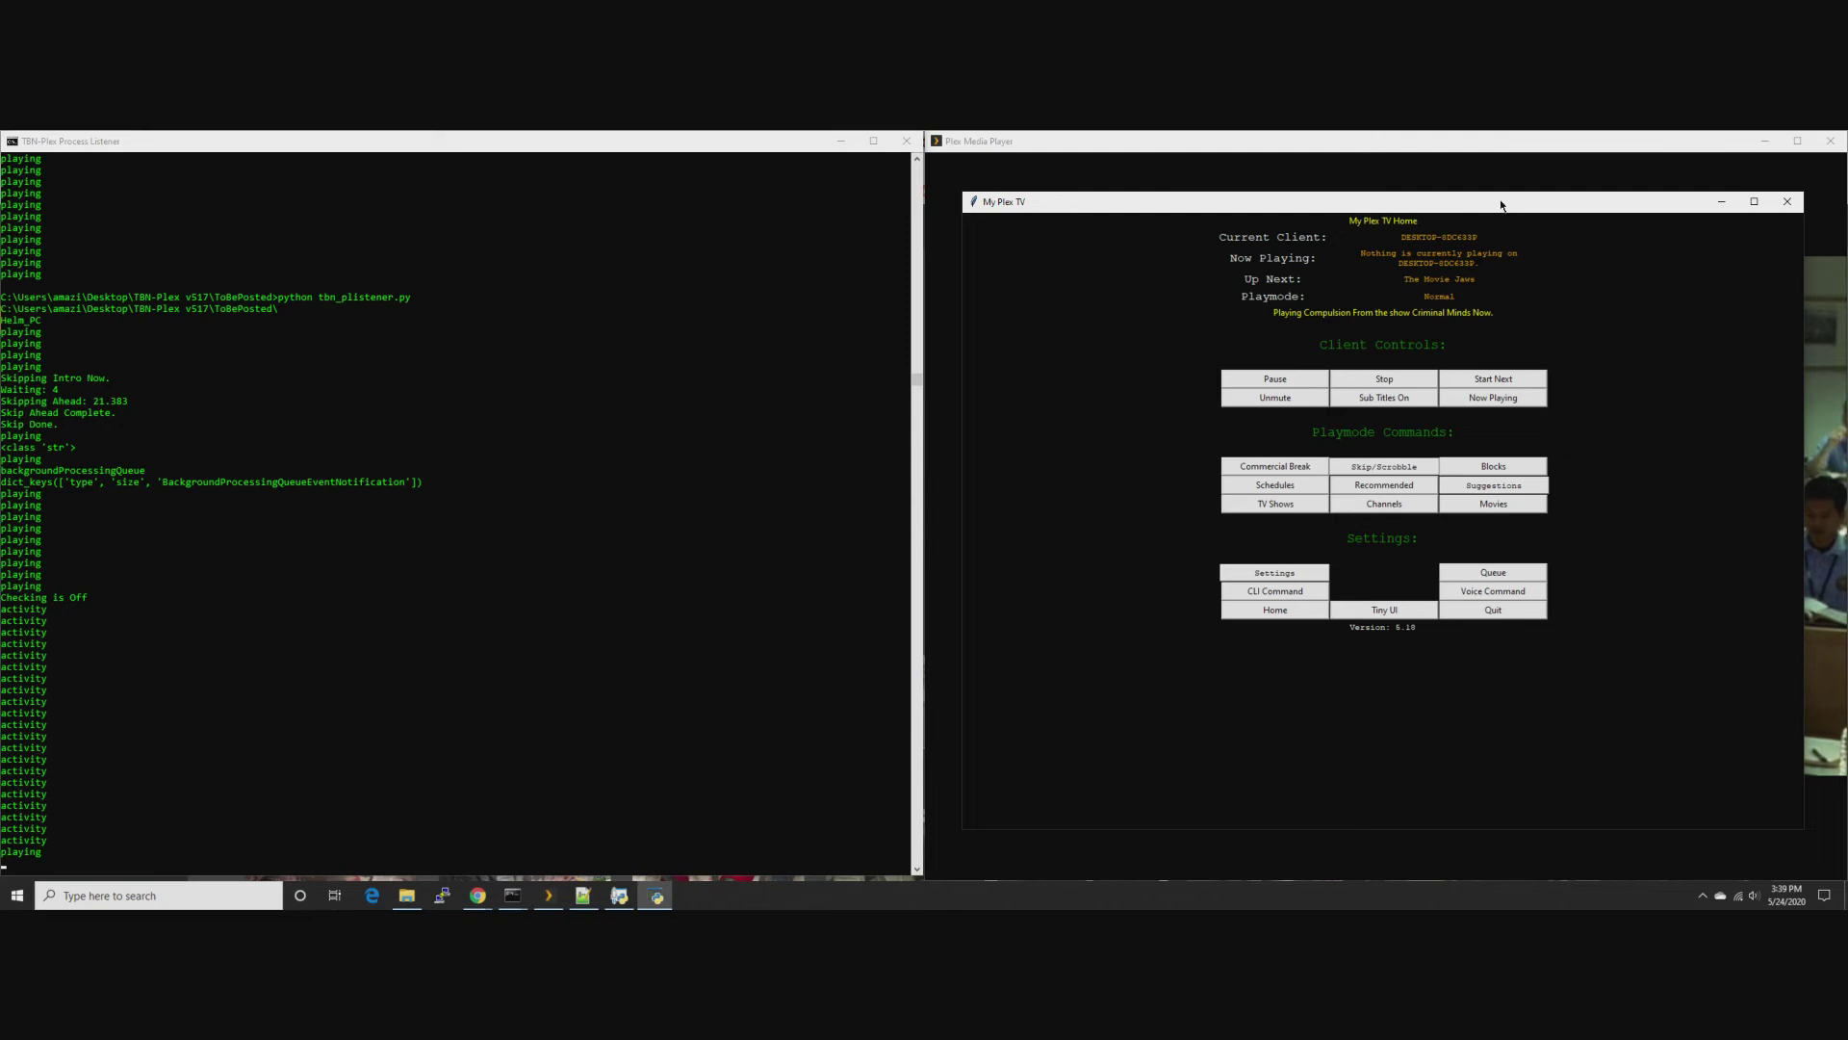
# Uncover the player, seek Compulsion to 5:48 and place the My Plex TV window back over the player
pyautogui.moveTo(1519, 206); pyautogui.dragTo(709, 196)
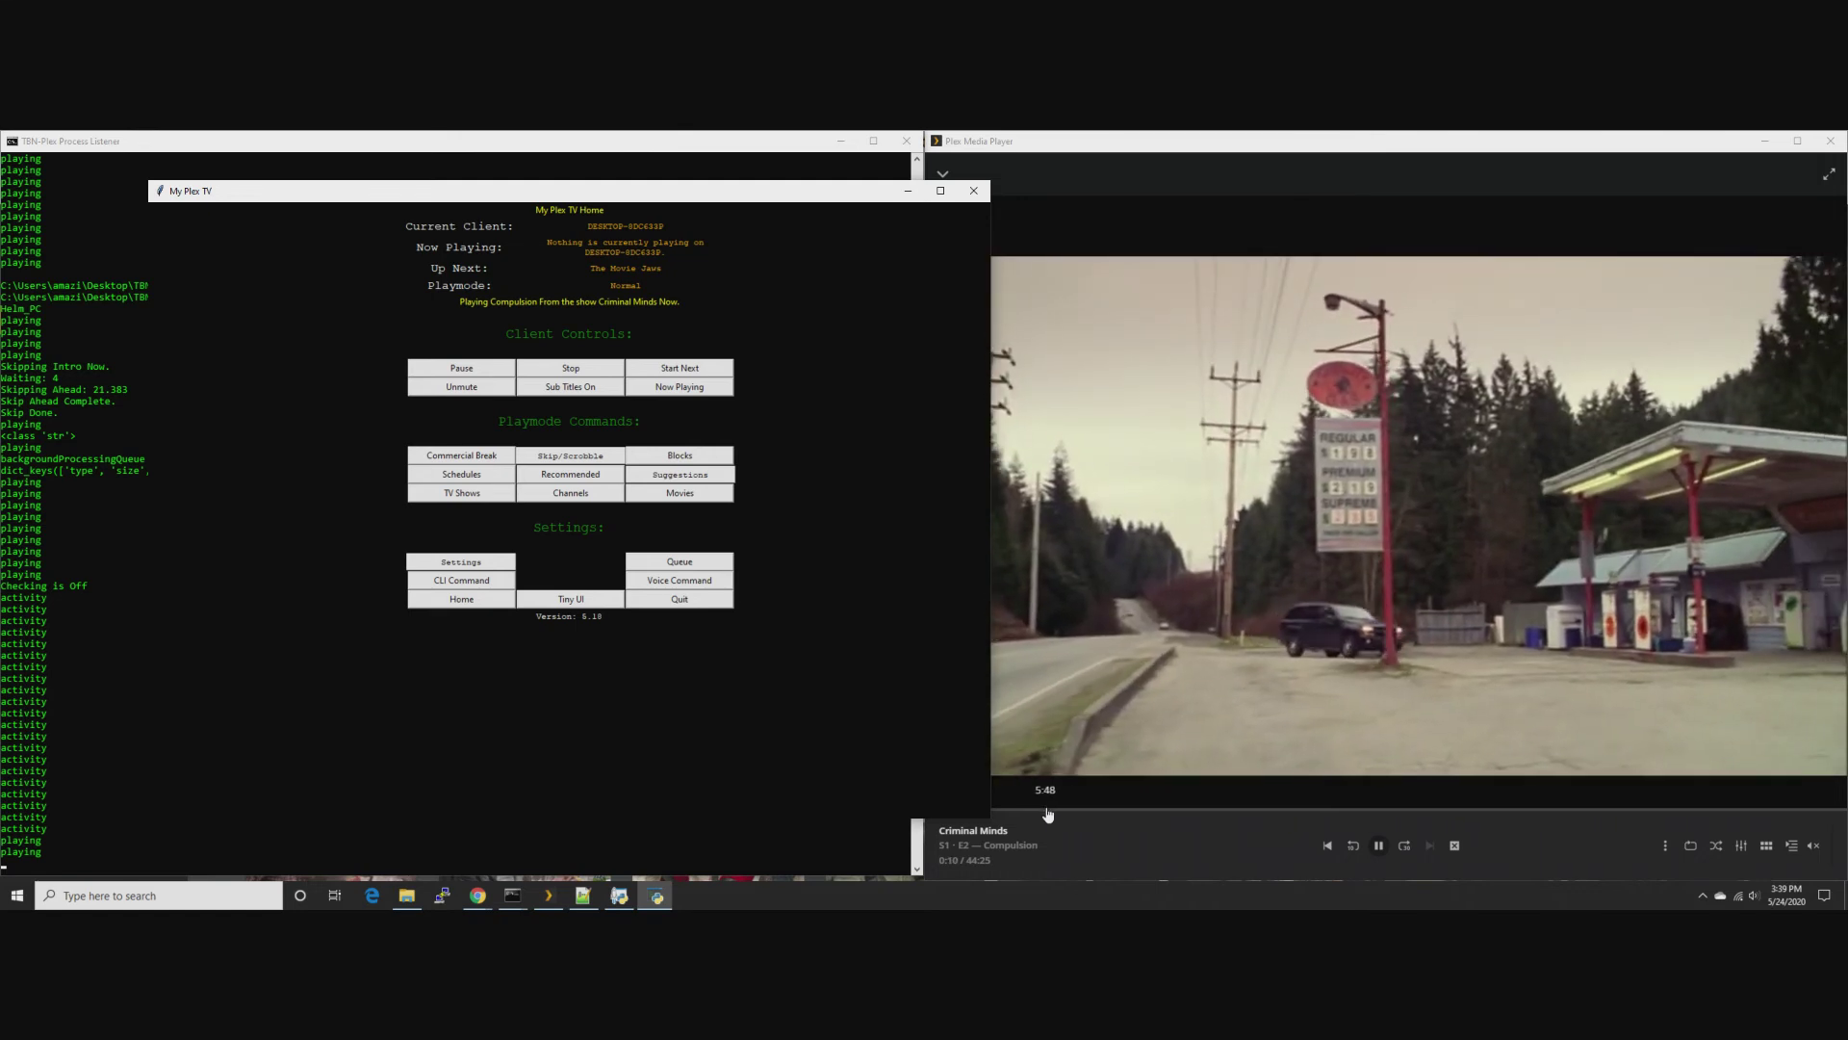
pyautogui.click(1048, 815)
pyautogui.moveTo(642, 197); pyautogui.dragTo(1536, 224)
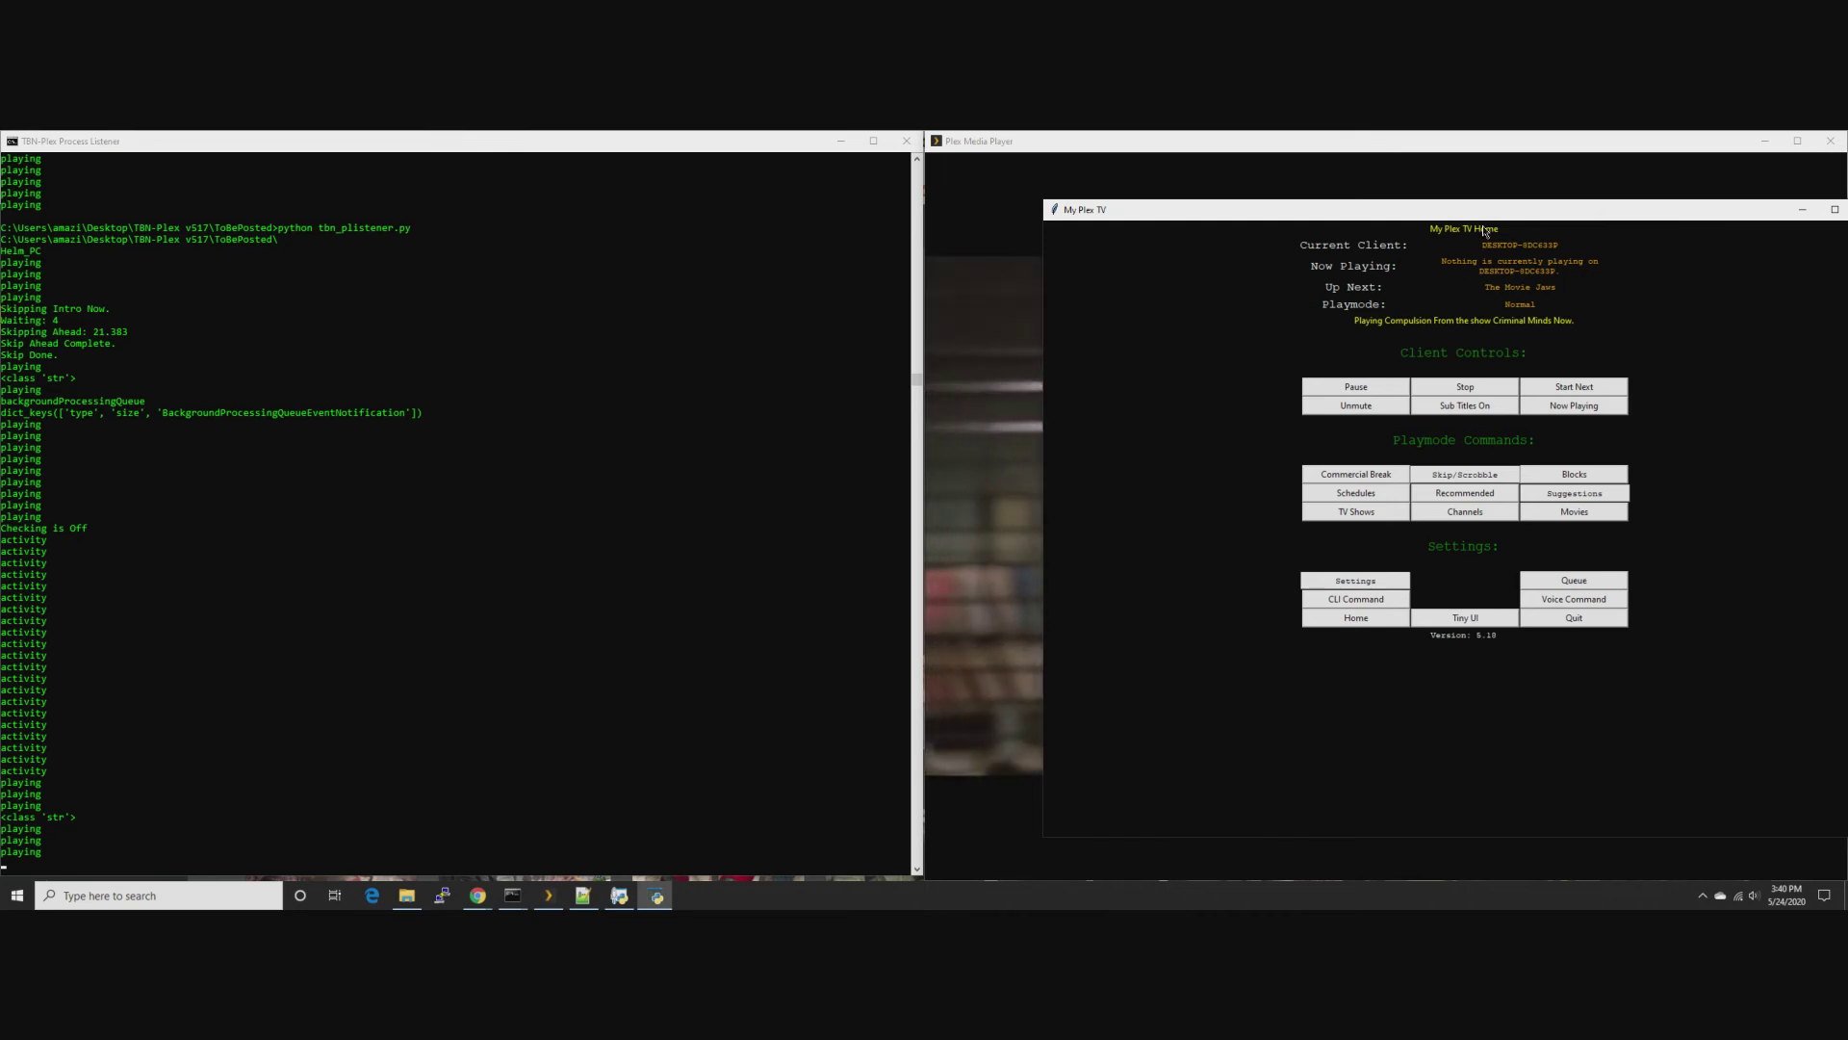
pyautogui.moveTo(1388, 215); pyautogui.dragTo(1309, 227)
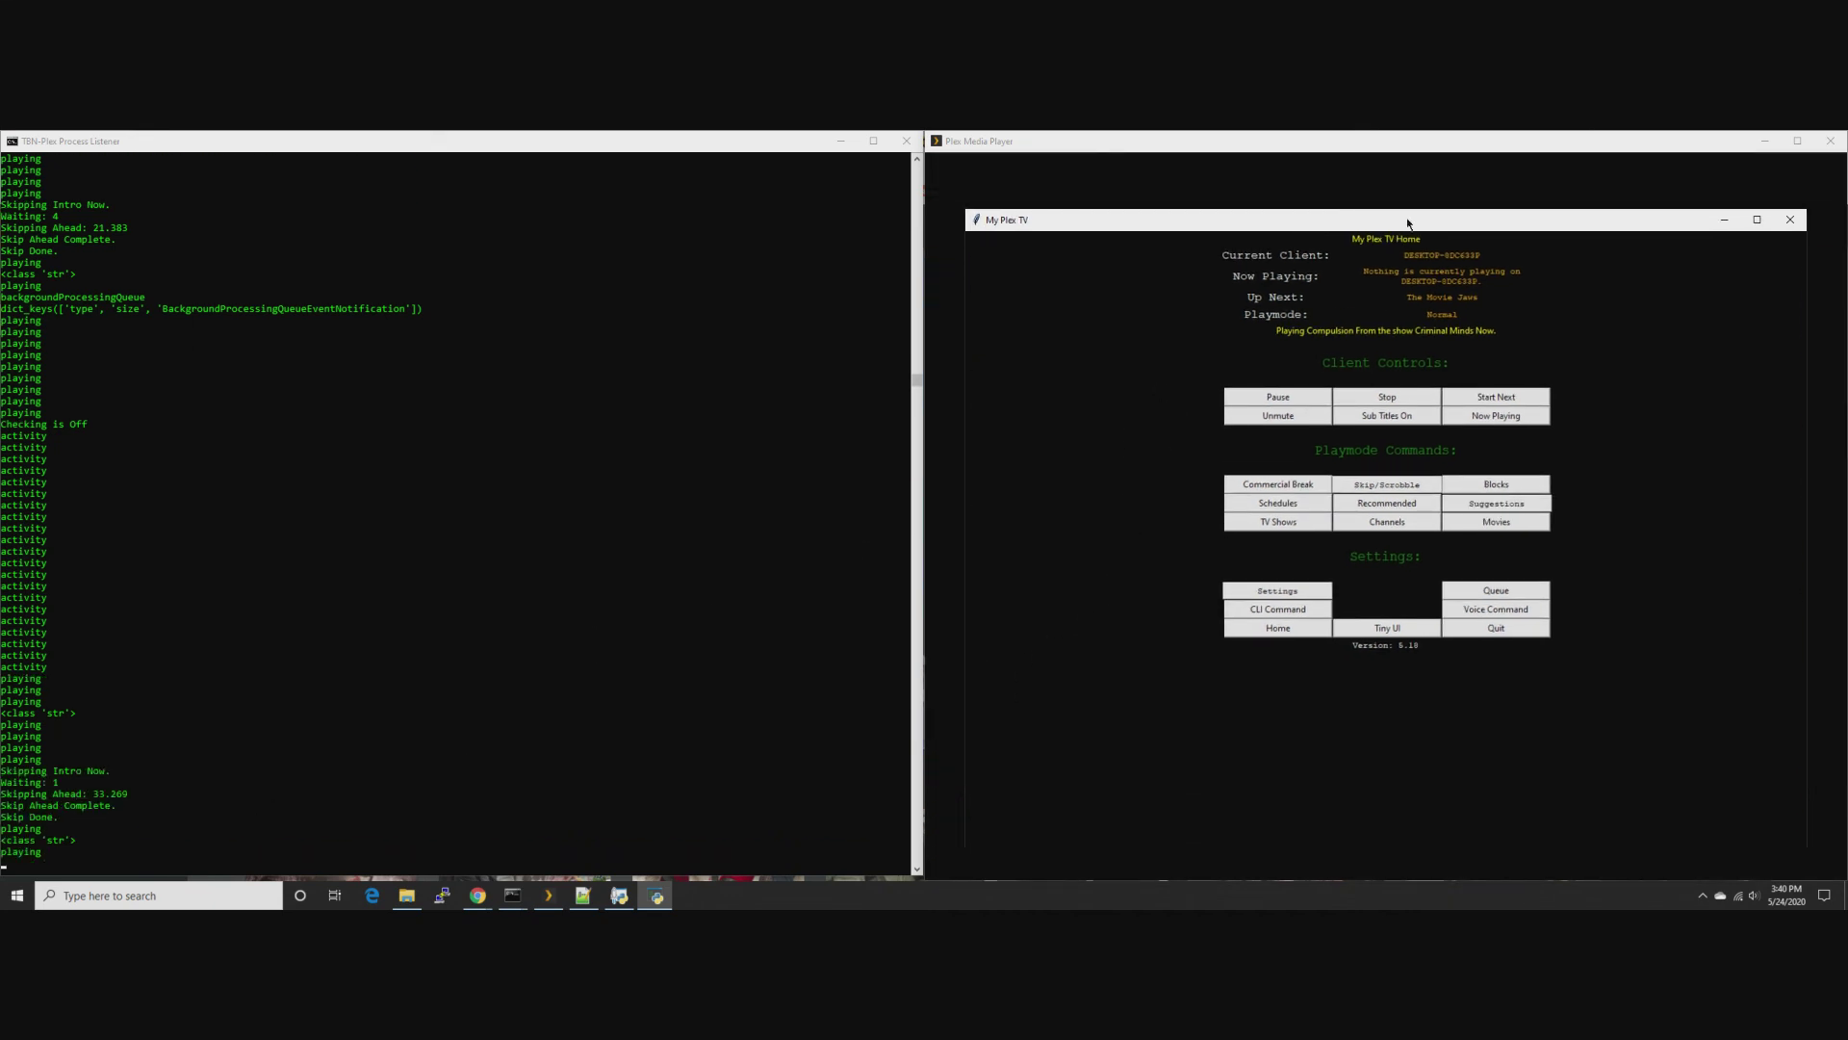
# Move My Plex TV over the listener window to view Compulsion after its intro, and return it over the player
pyautogui.moveTo(1455, 231); pyautogui.dragTo(502, 240)
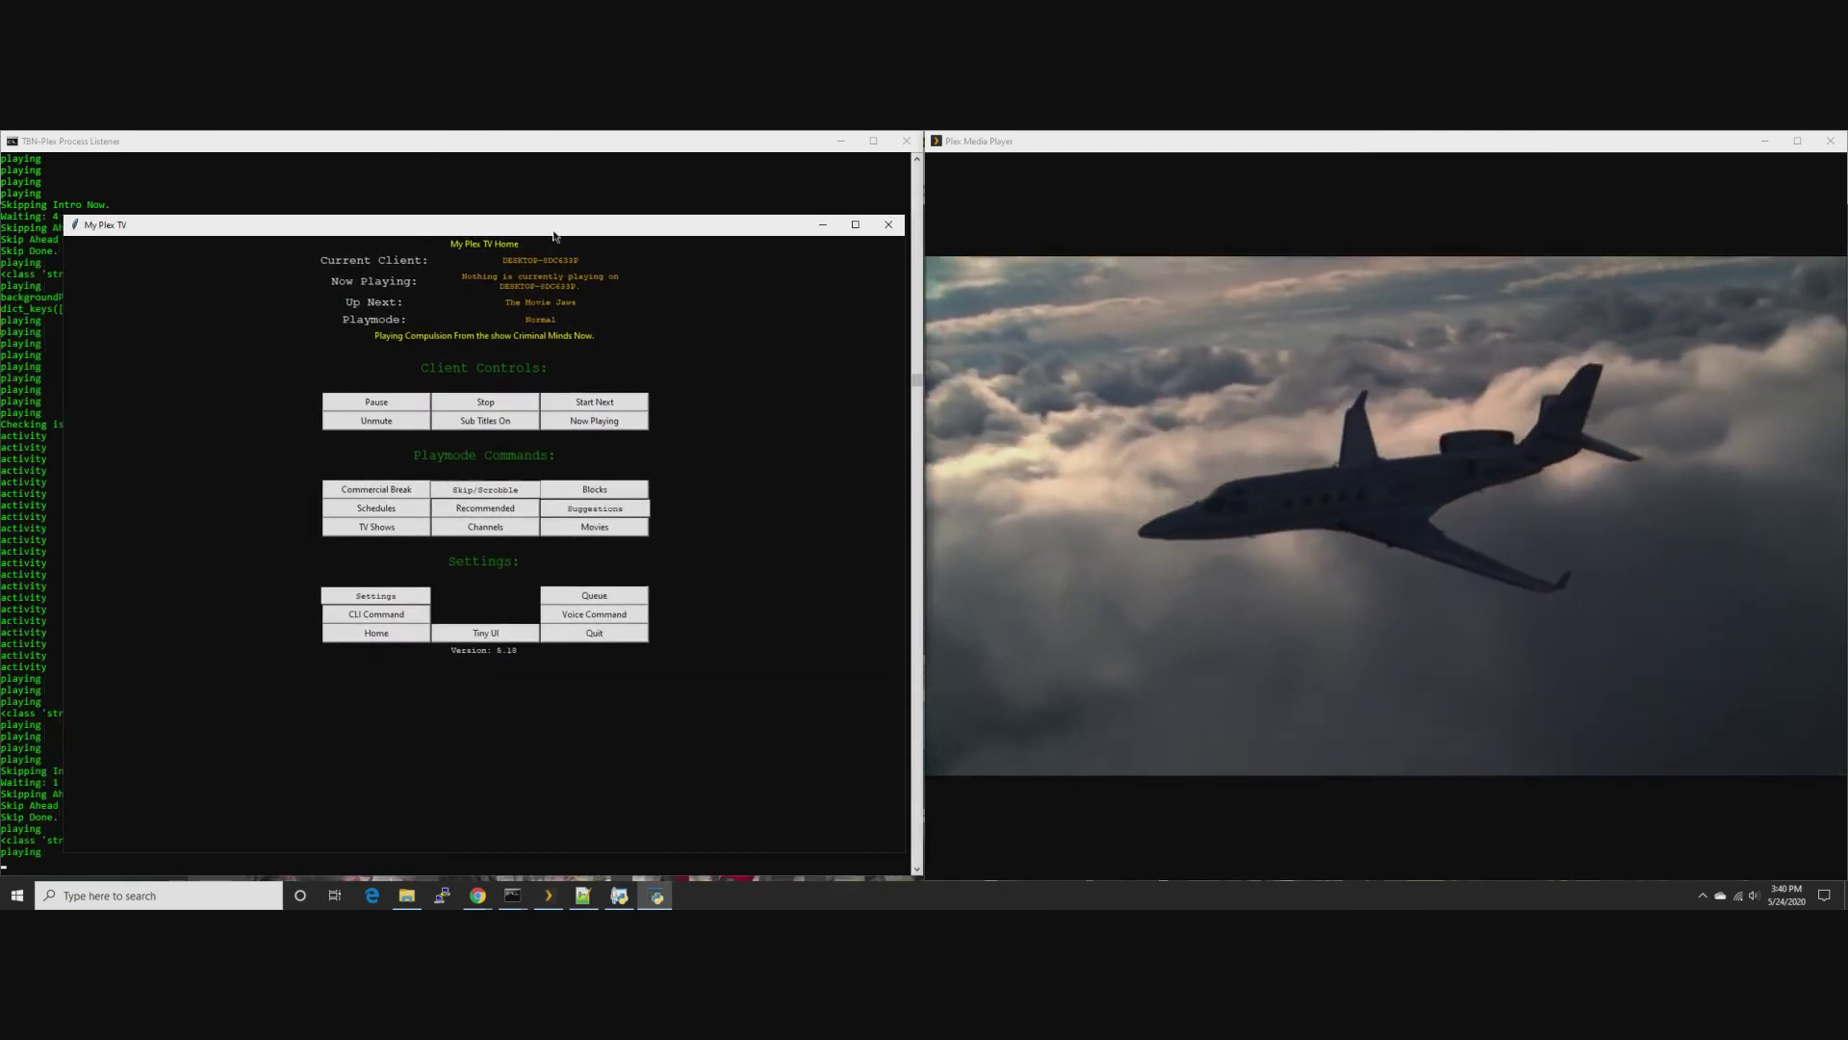
pyautogui.moveTo(501, 239); pyautogui.dragTo(541, 203)
pyautogui.moveTo(703, 189); pyautogui.dragTo(1595, 208)
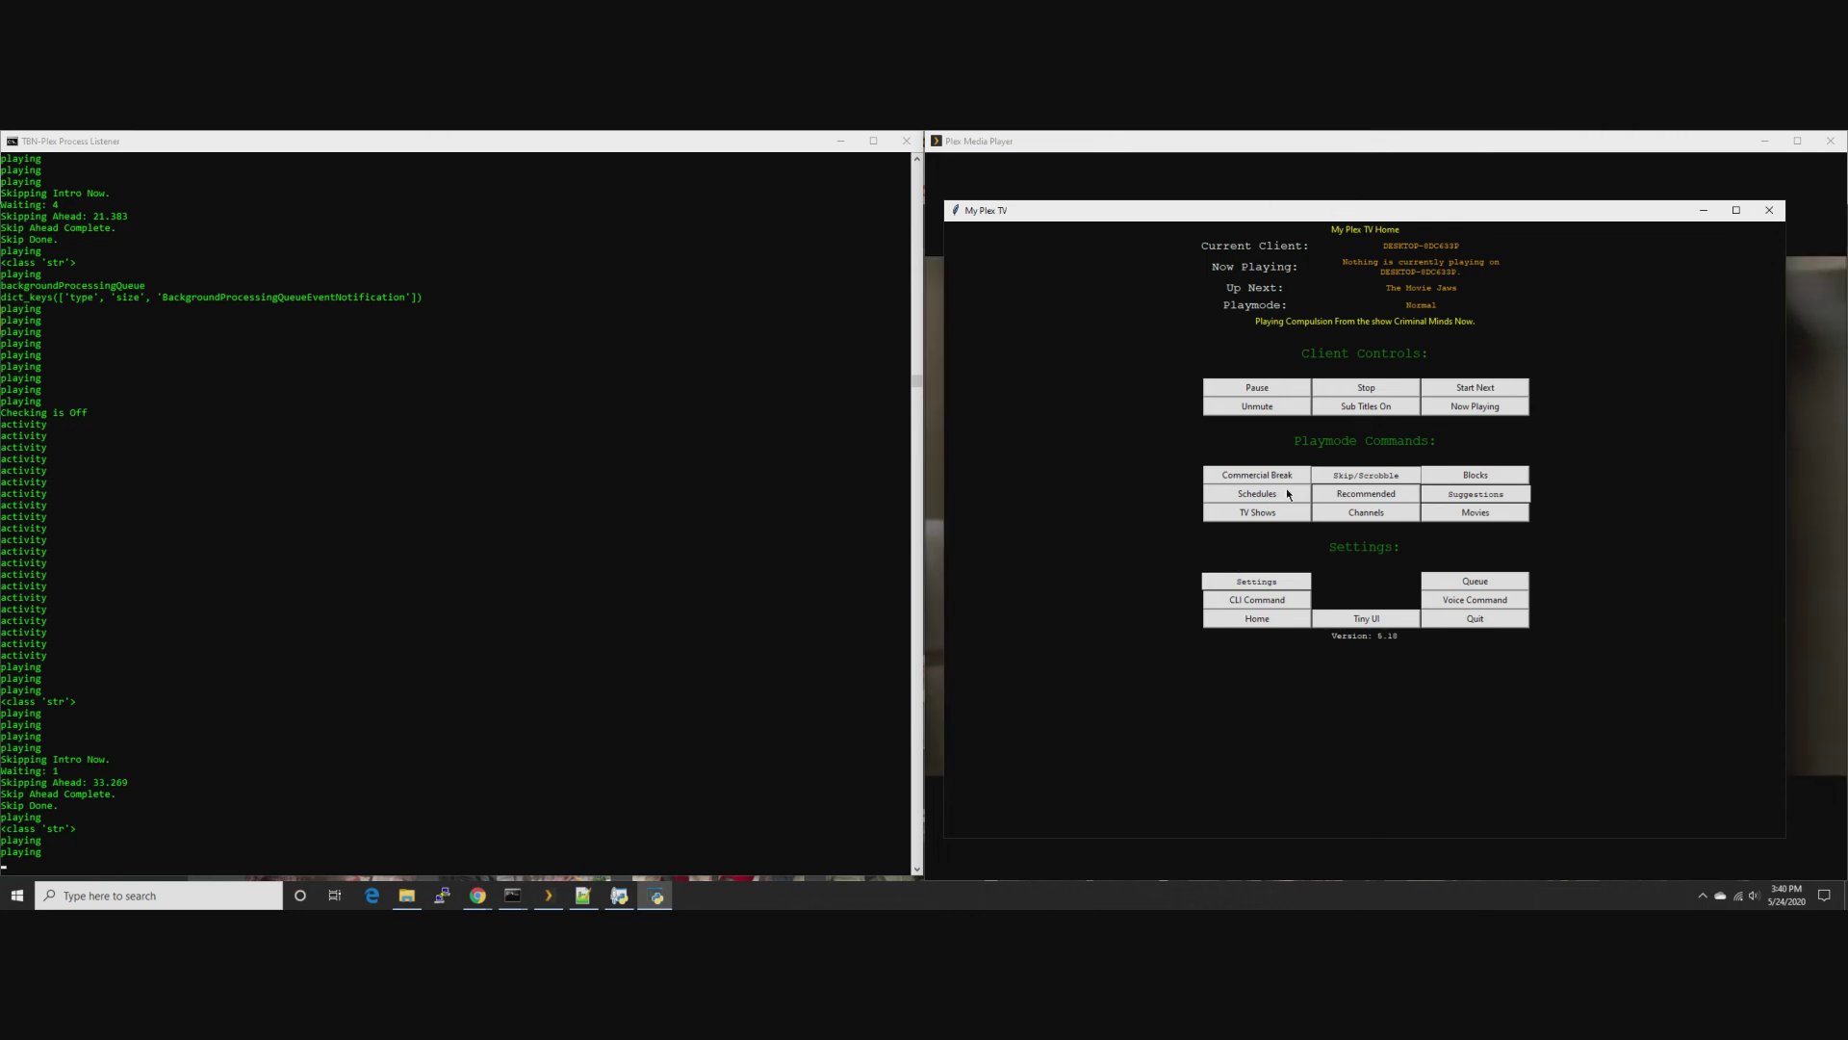
# Page forward and back through the Crime TV shows up to the last page, and return to the genre list
pyautogui.click(1318, 517)
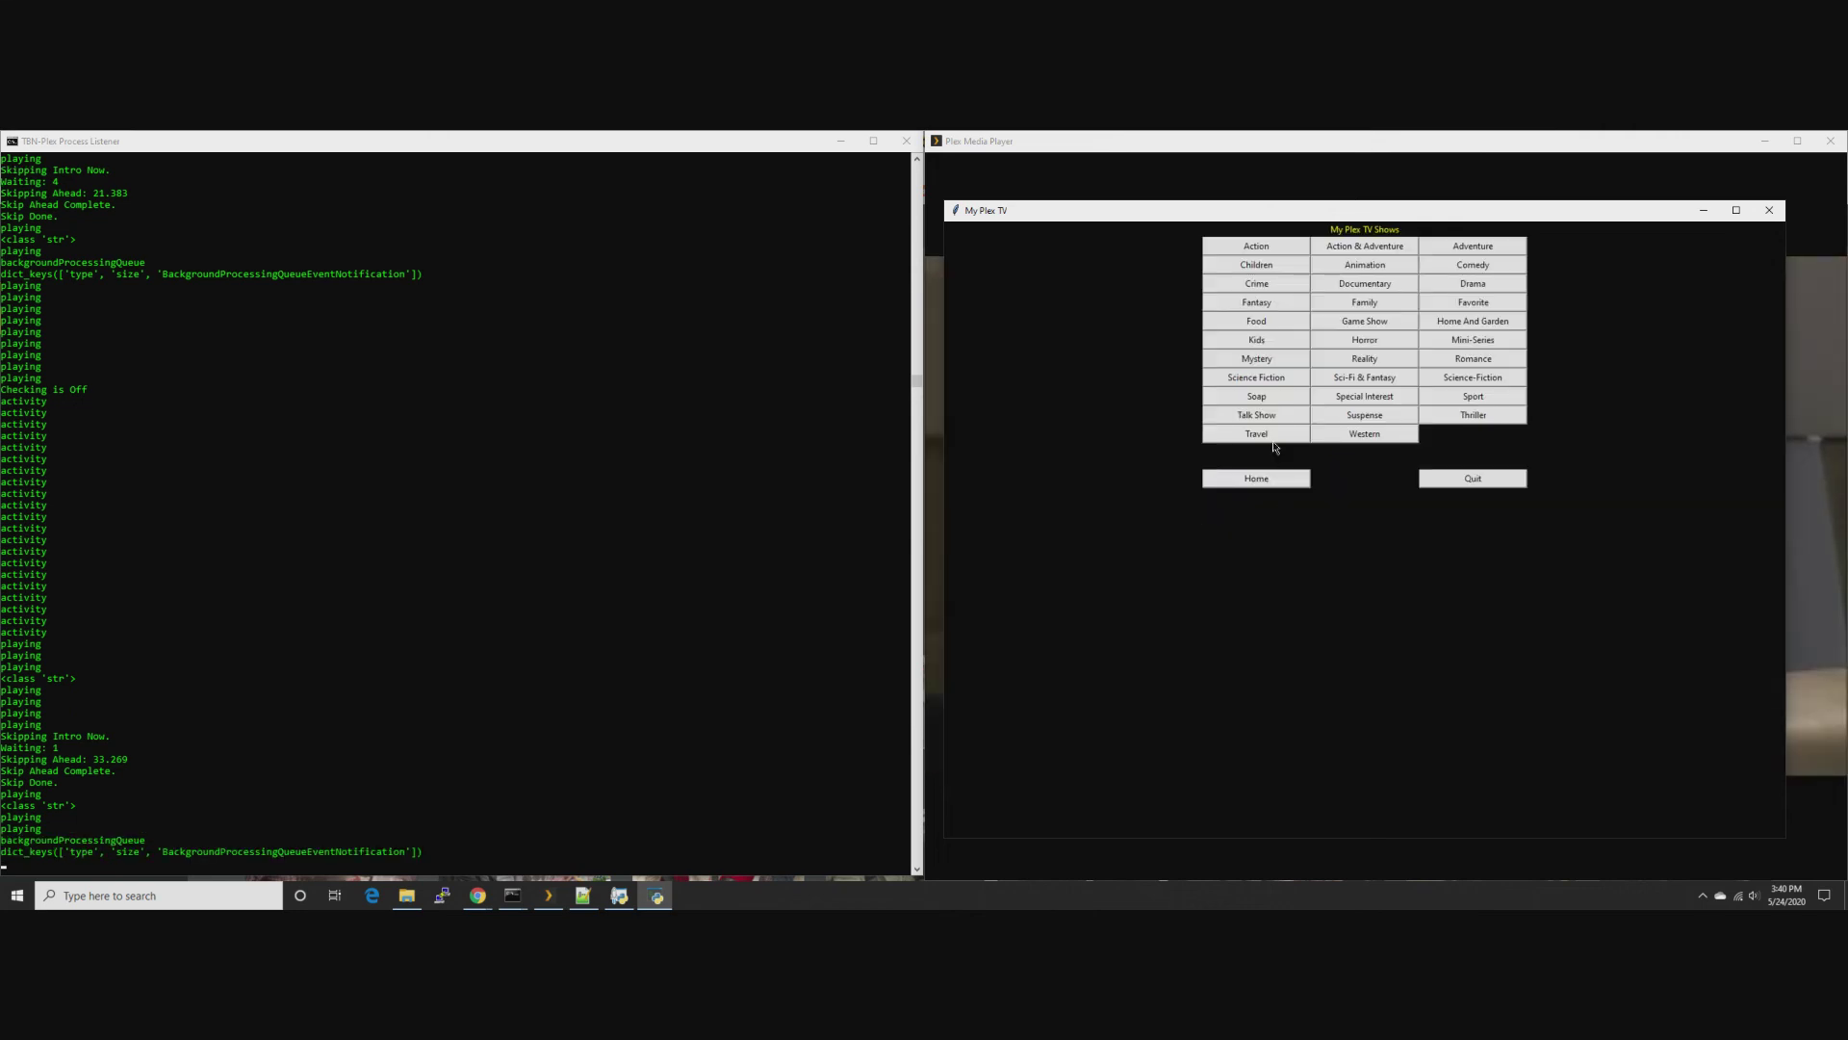
pyautogui.click(1239, 280)
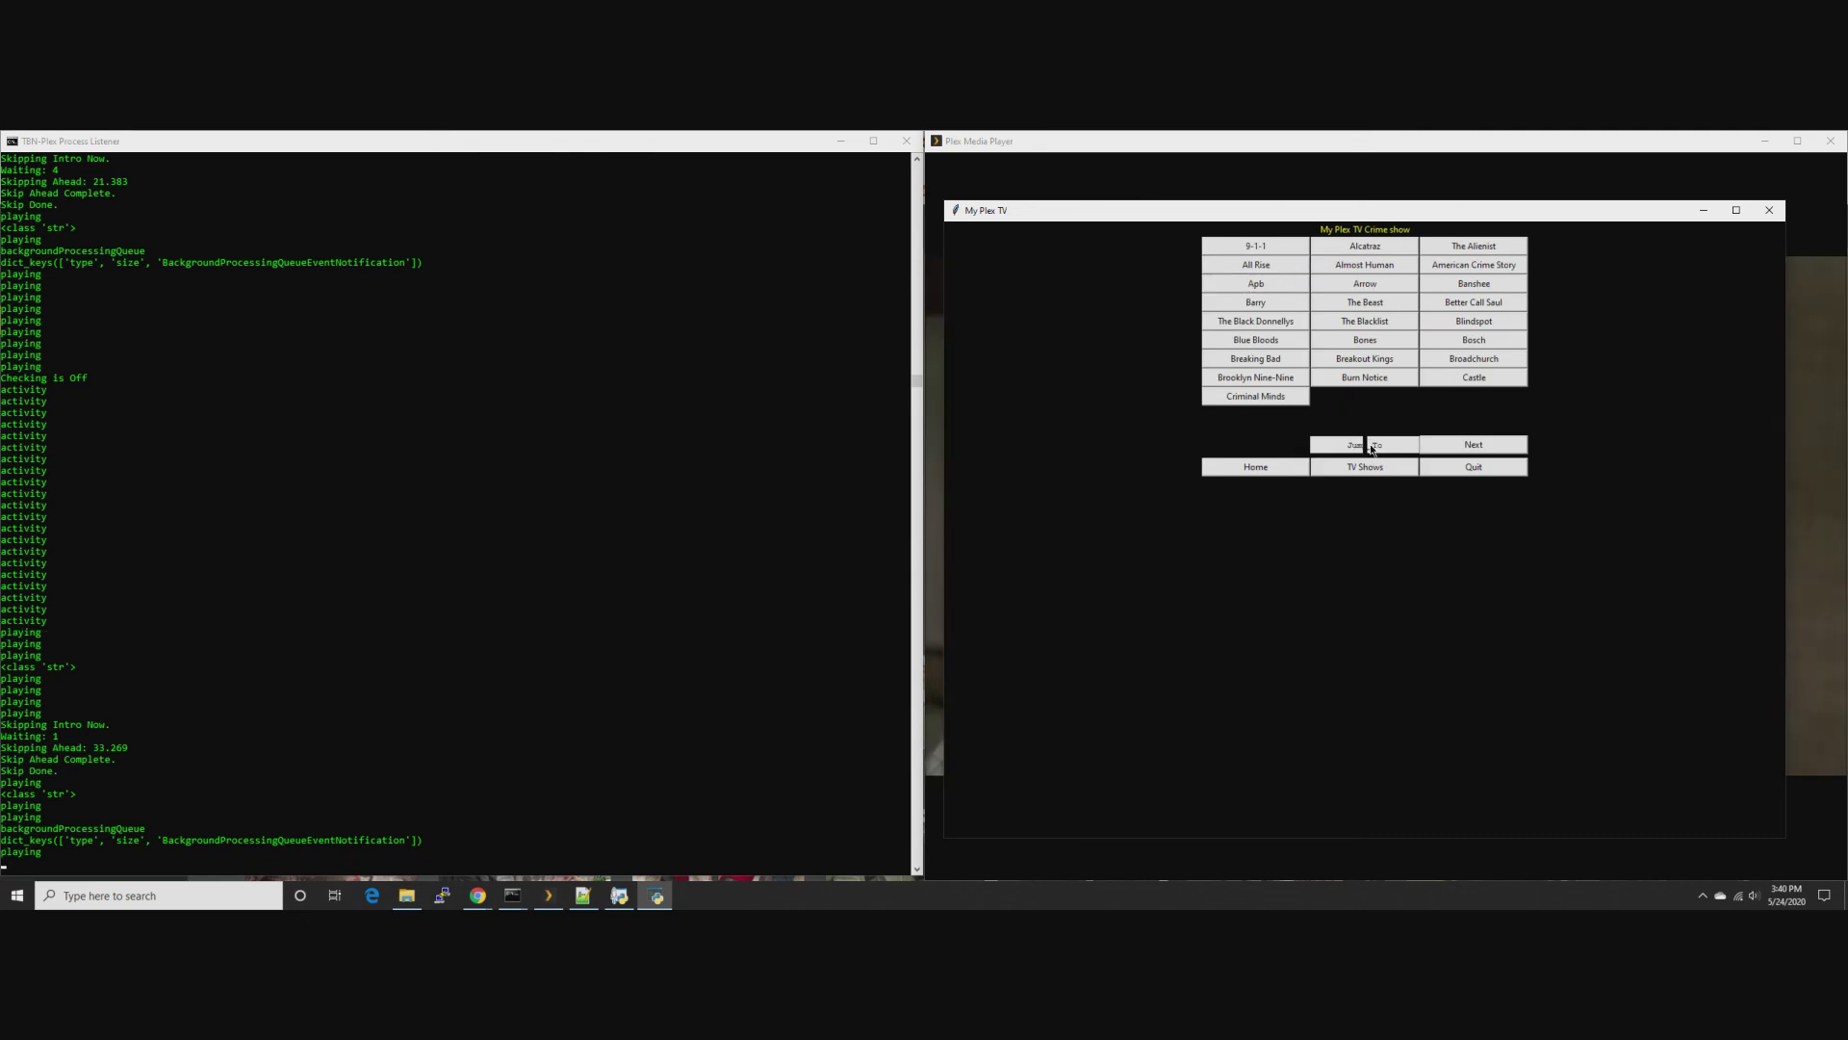
pyautogui.click(1470, 444)
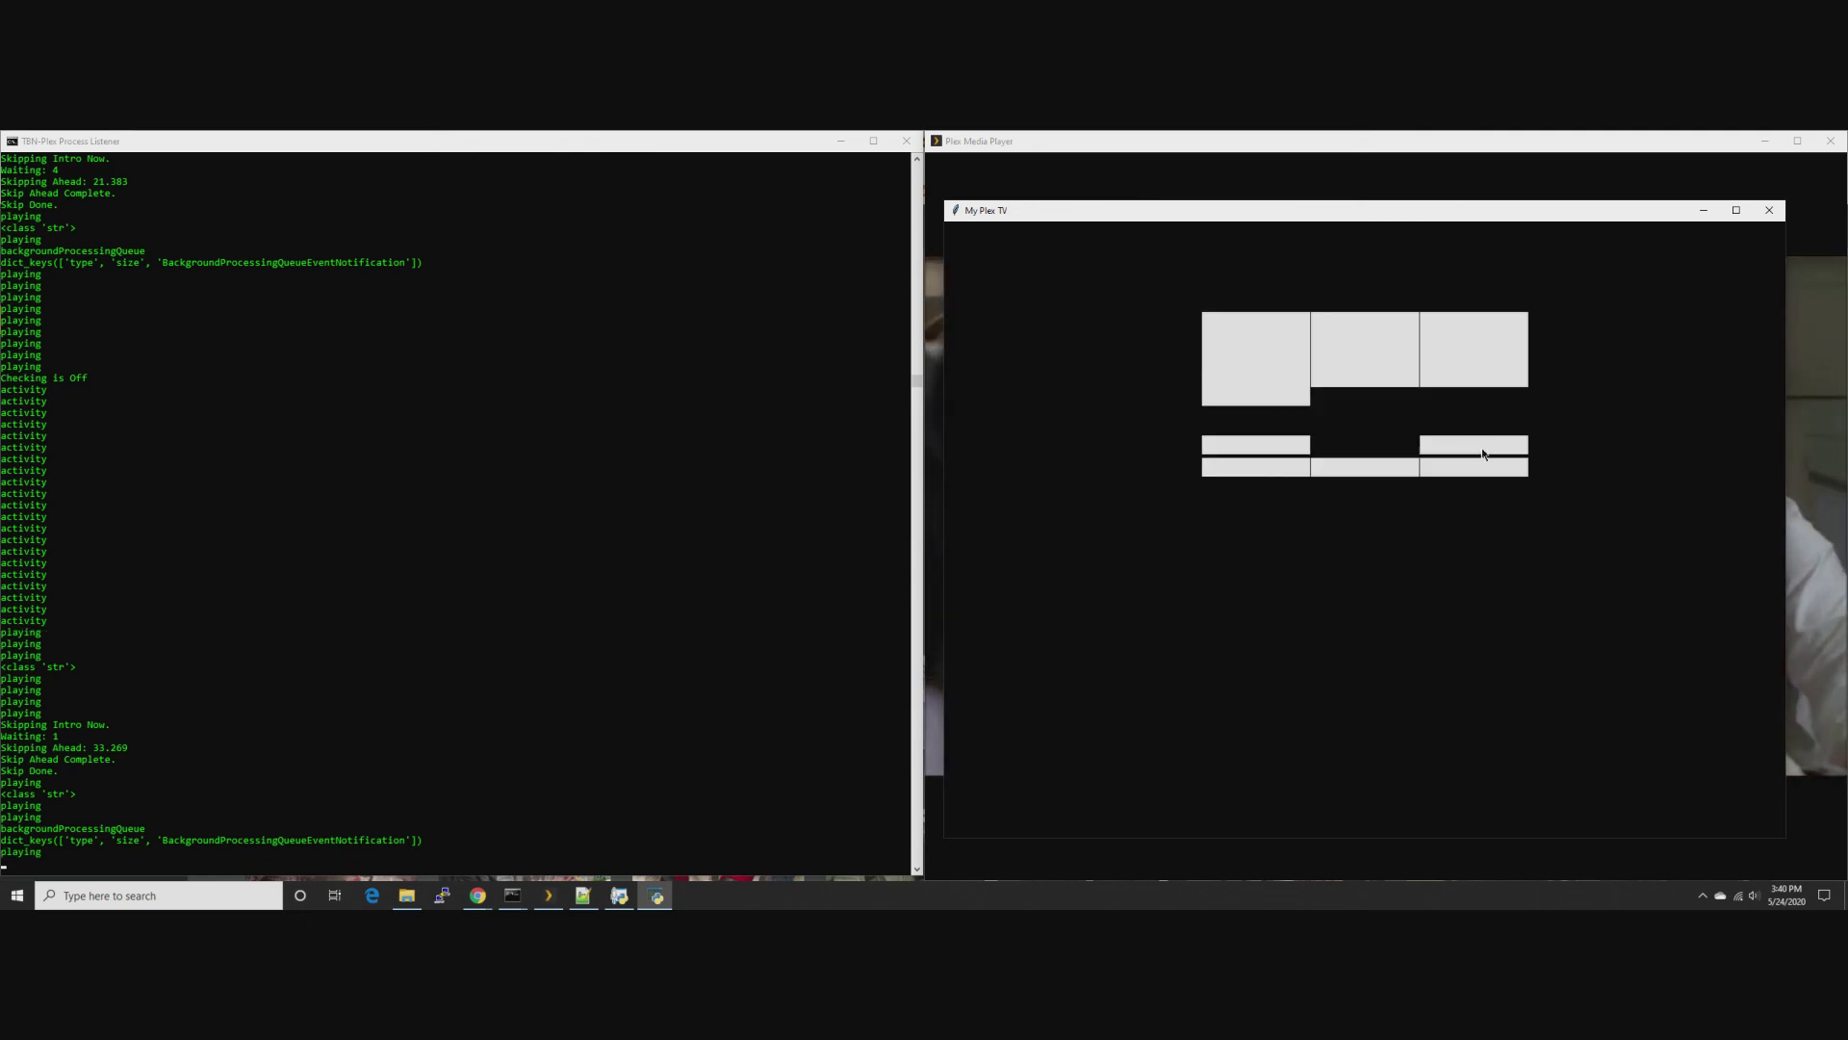
pyautogui.click(1261, 446)
pyautogui.click(1483, 447)
pyautogui.click(1482, 448)
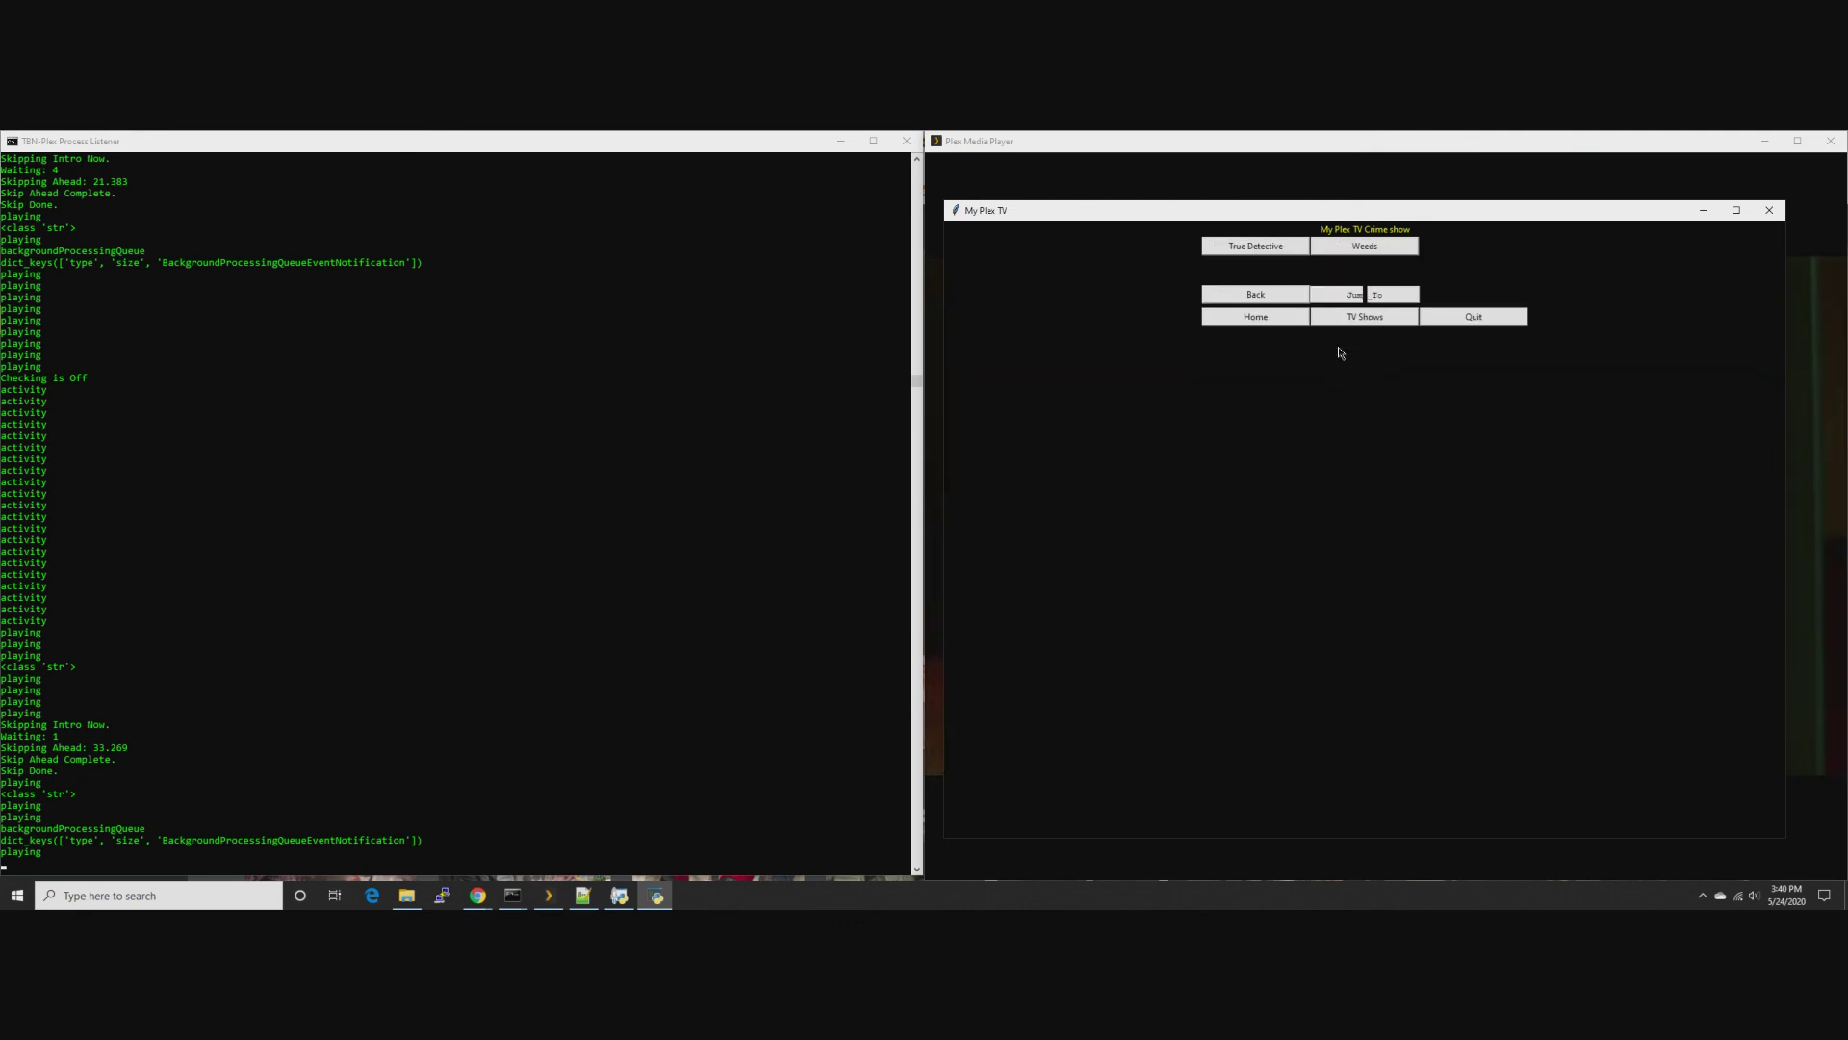
pyautogui.click(1361, 294)
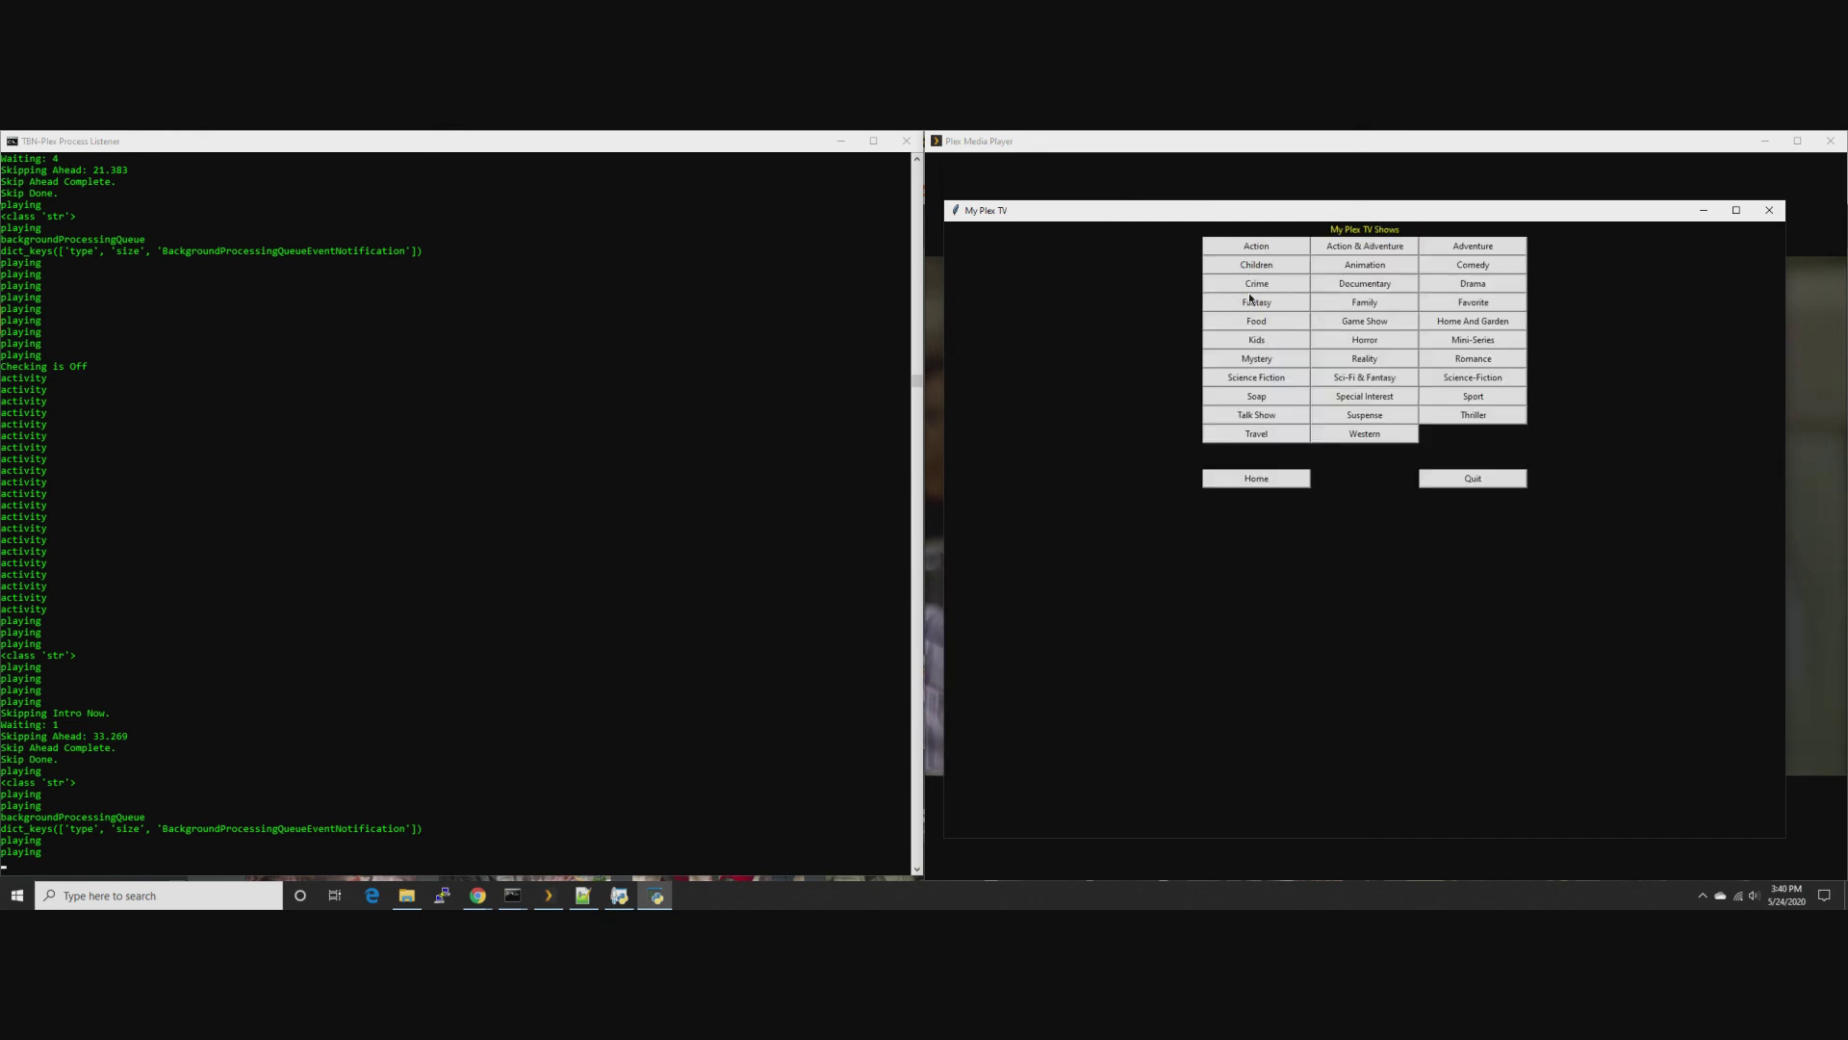
# Page forward through the Action TV shows and return to the My Plex TV home screen
pyautogui.click(1253, 247)
pyautogui.click(1471, 444)
pyautogui.click(1467, 444)
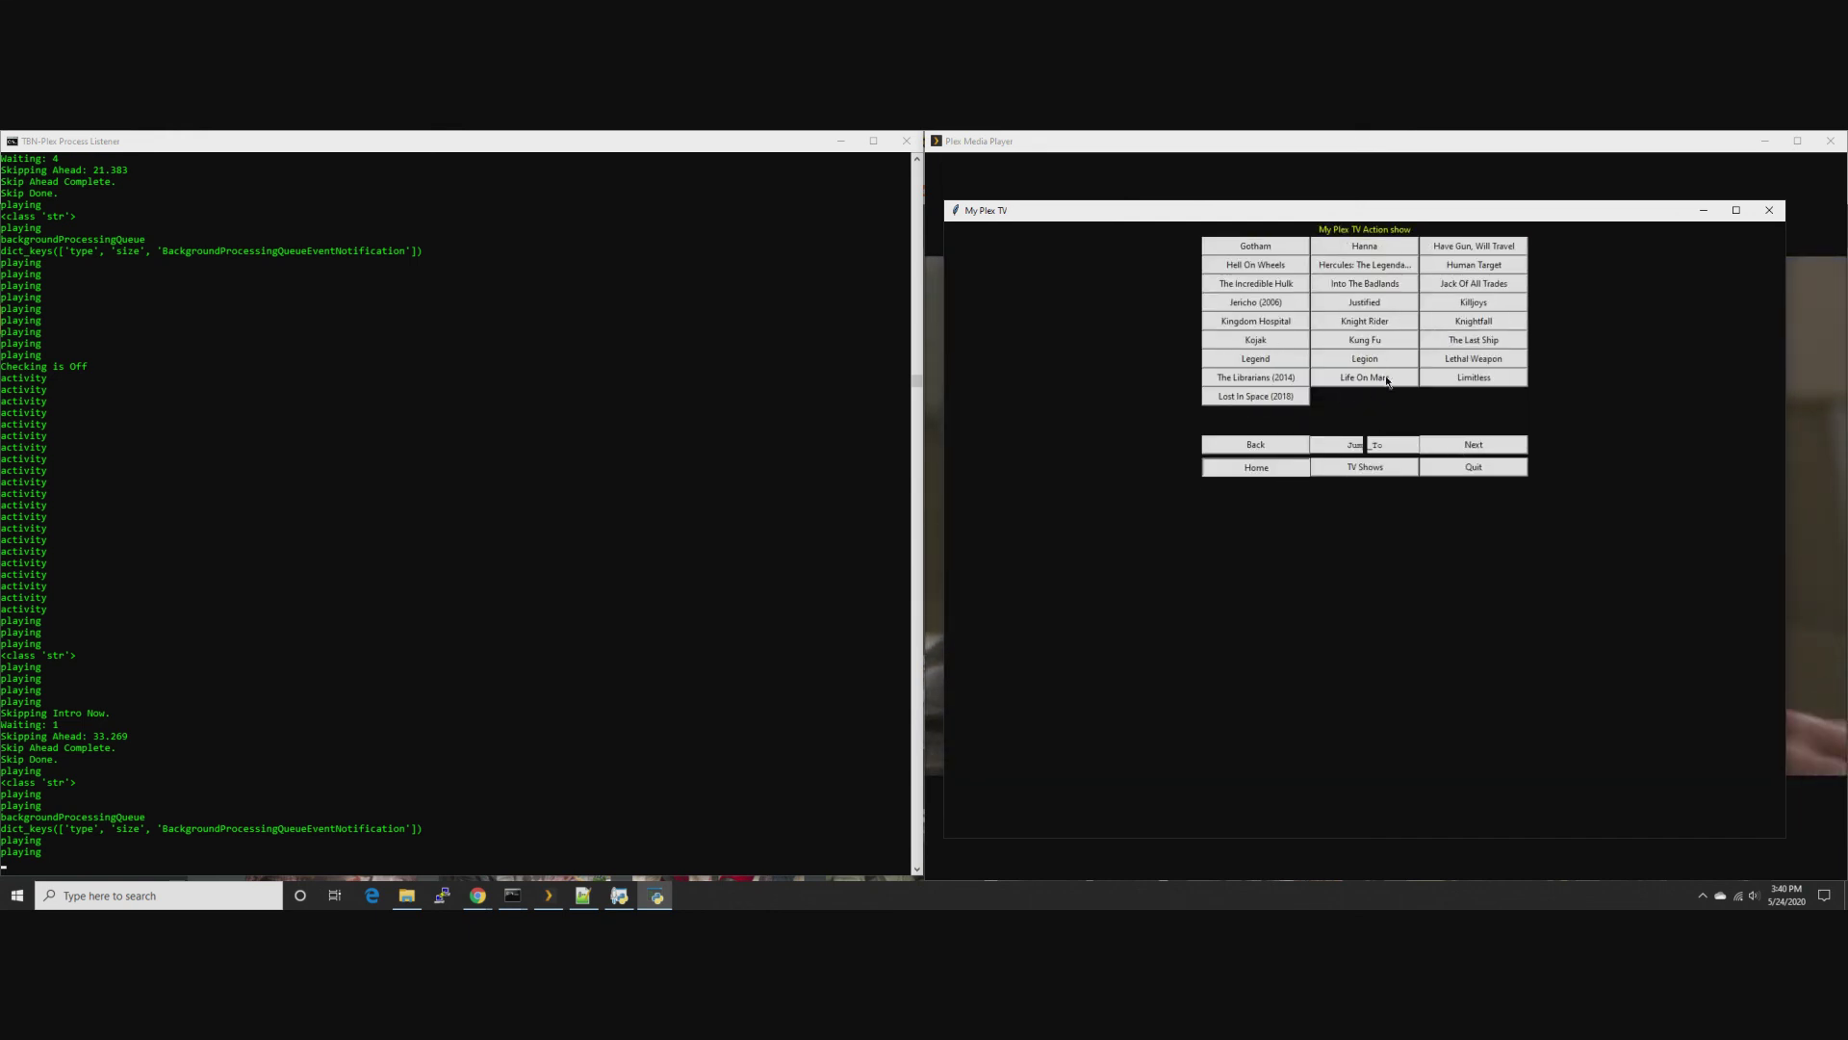
pyautogui.click(1315, 468)
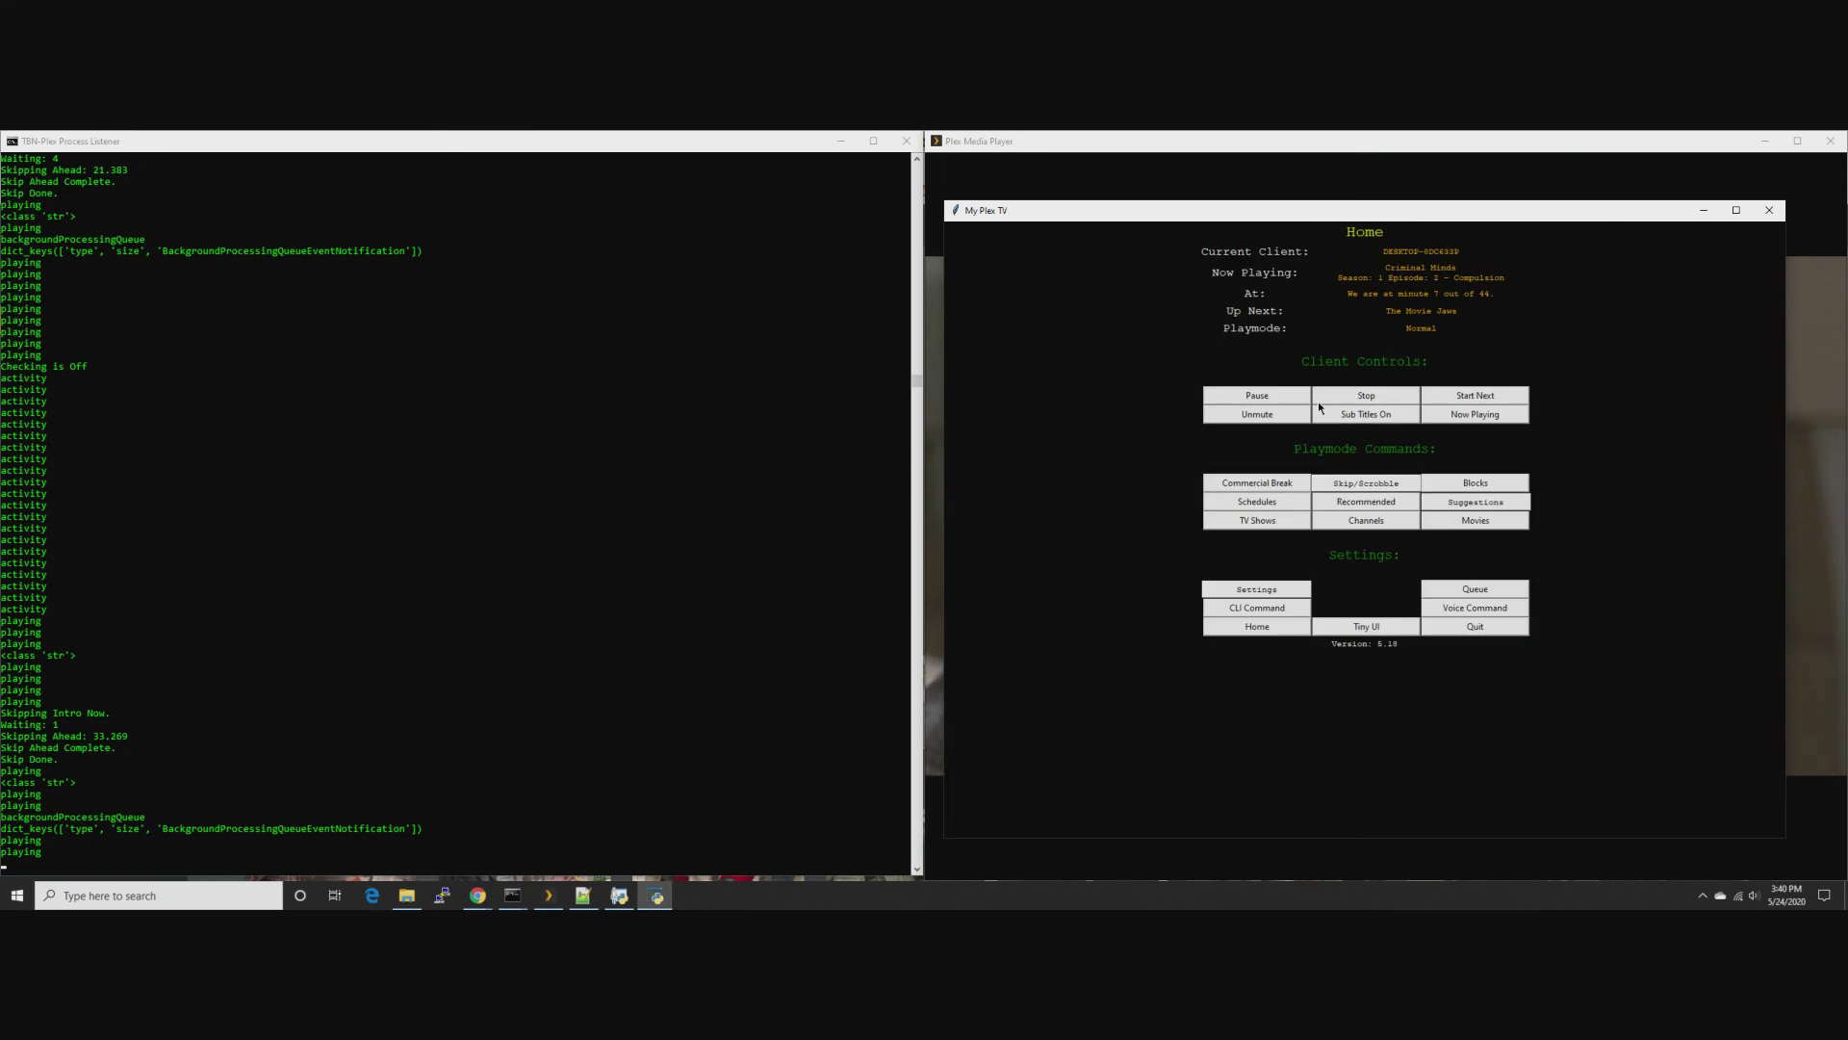
# Open the Action movies list, page forward once and jump to the titles starting with N
pyautogui.click(1475, 519)
pyautogui.click(1265, 247)
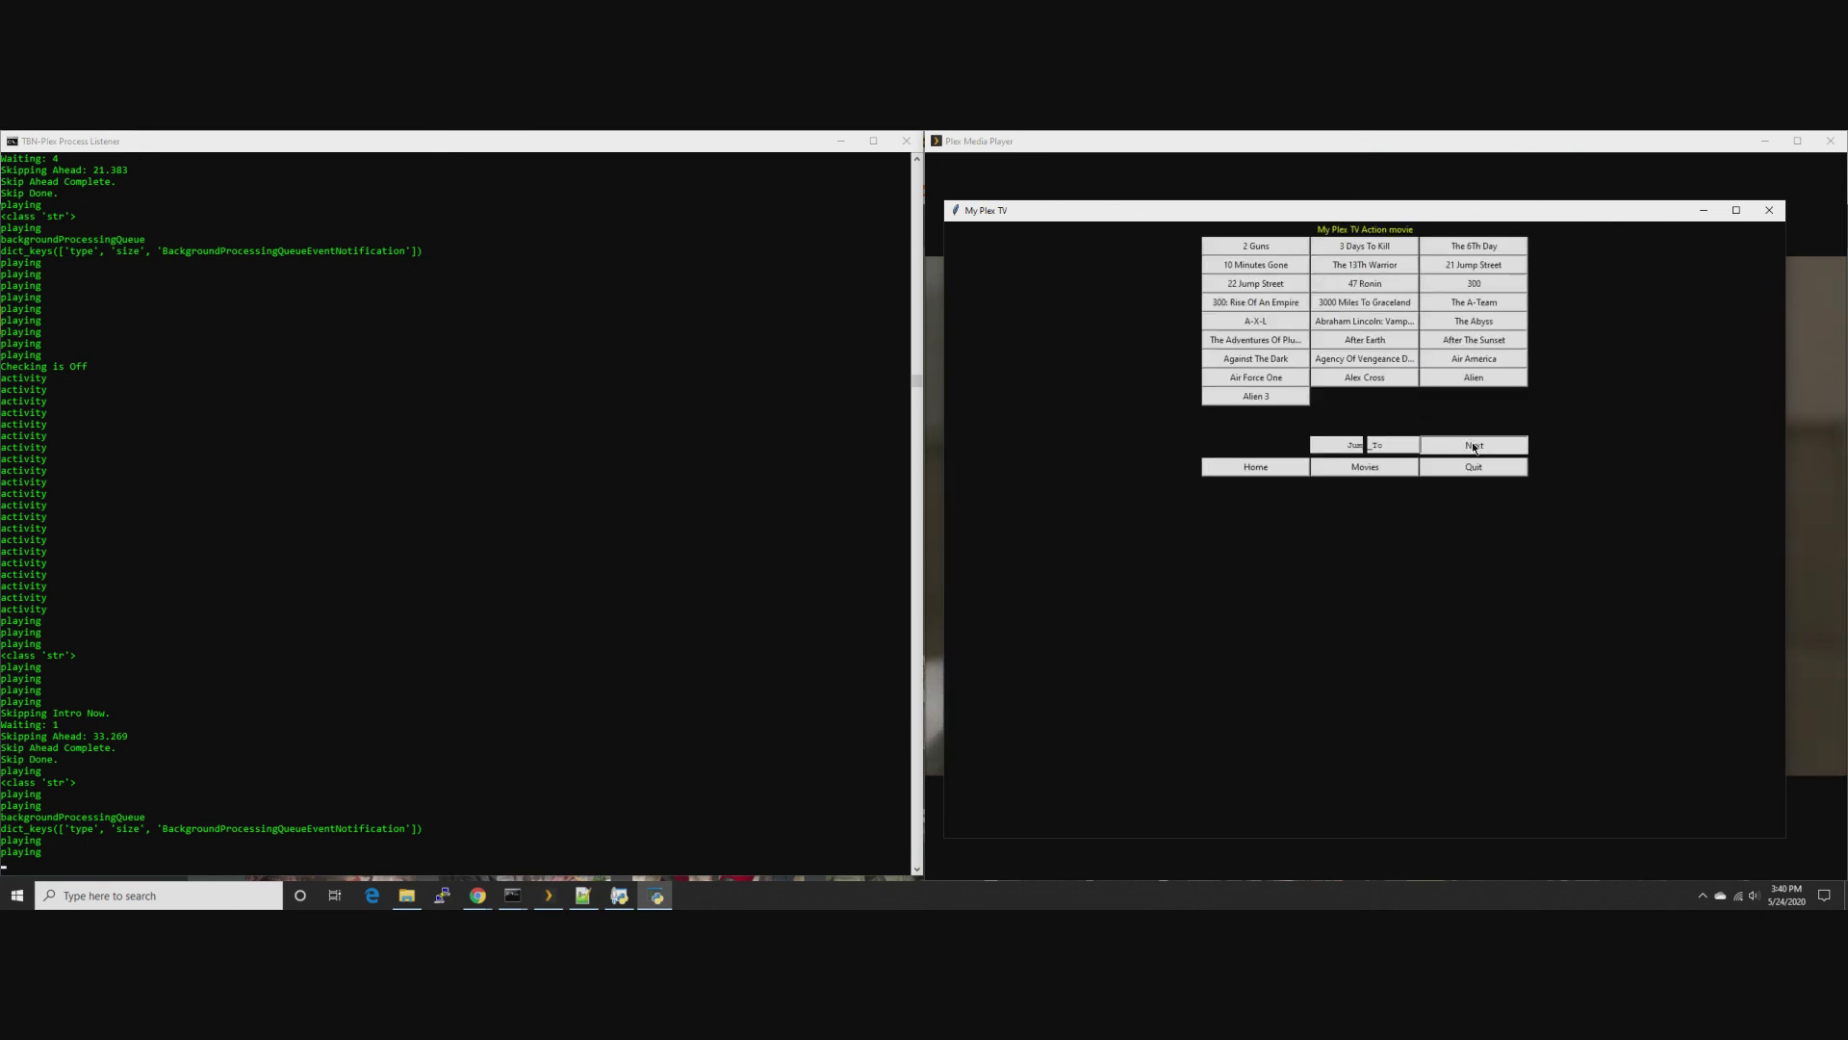
pyautogui.click(1472, 444)
pyautogui.click(1356, 443)
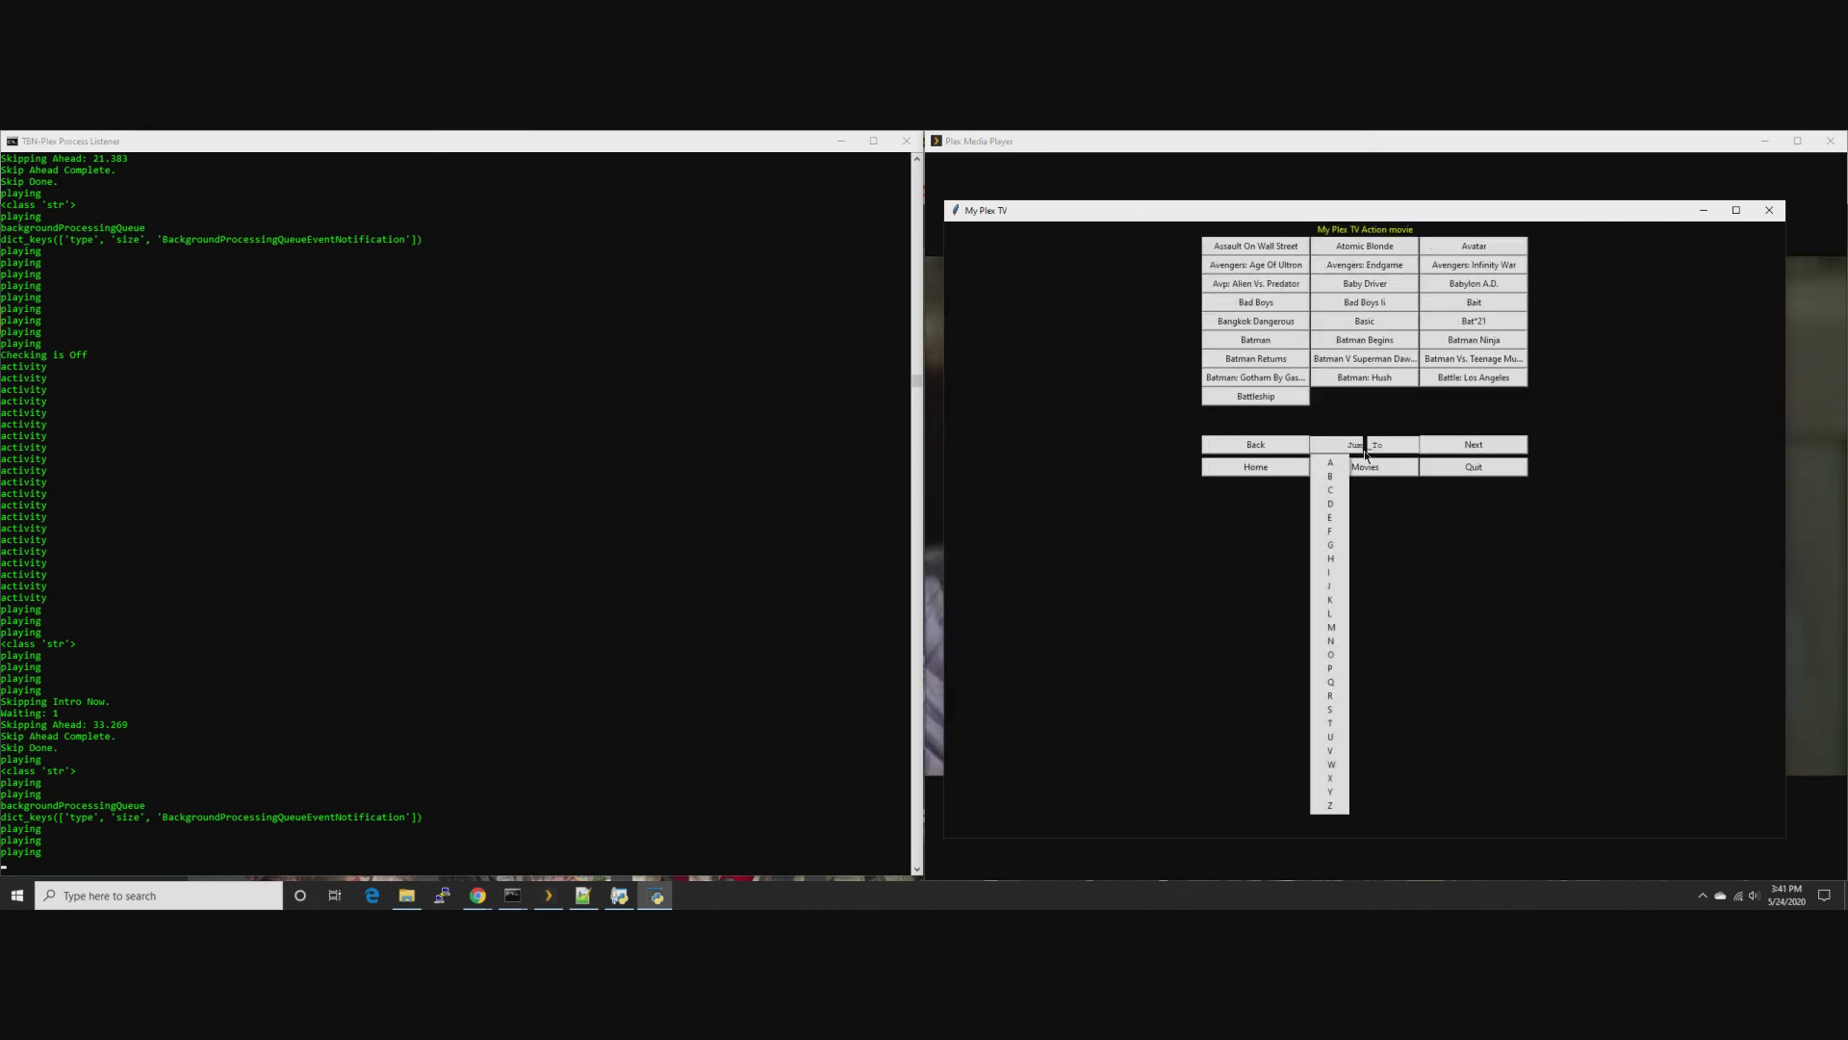
pyautogui.click(1333, 643)
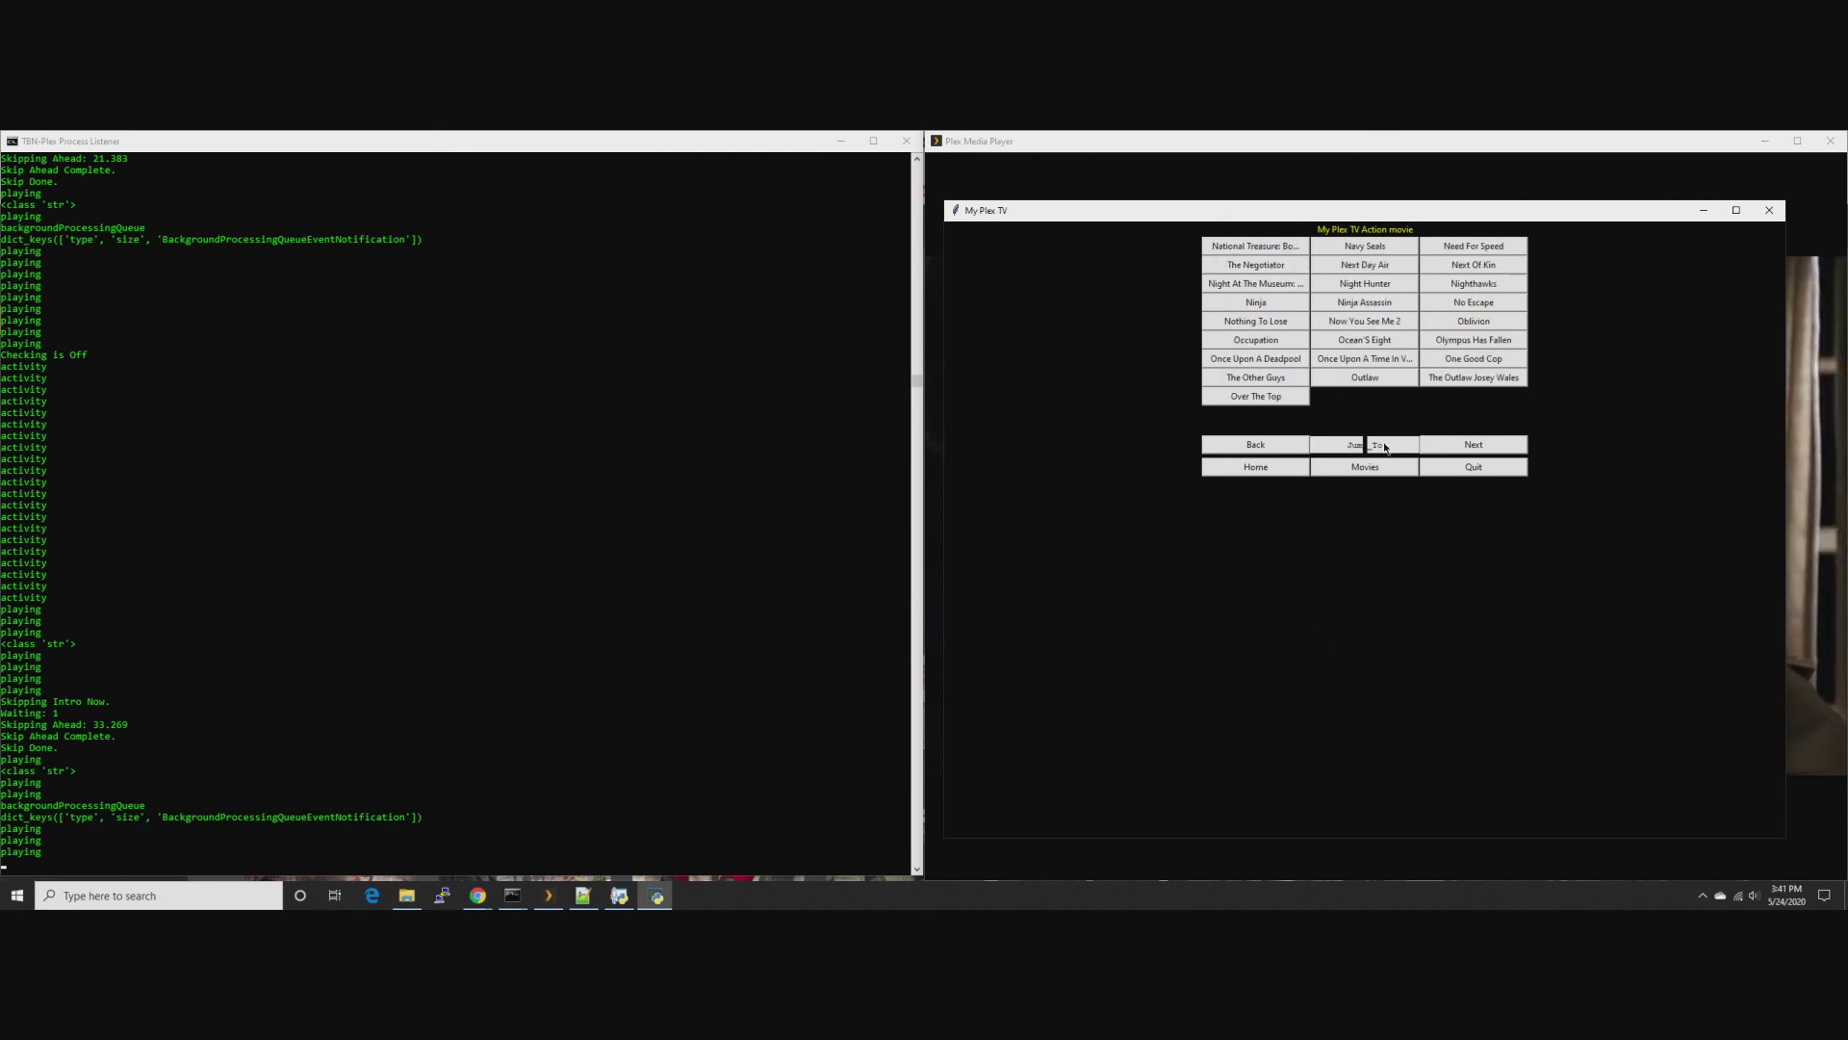
# Page forward and back in the Action movies, jump to the letter O and open the details of Outlaw
pyautogui.click(1461, 445)
pyautogui.click(1256, 444)
pyautogui.click(1336, 445)
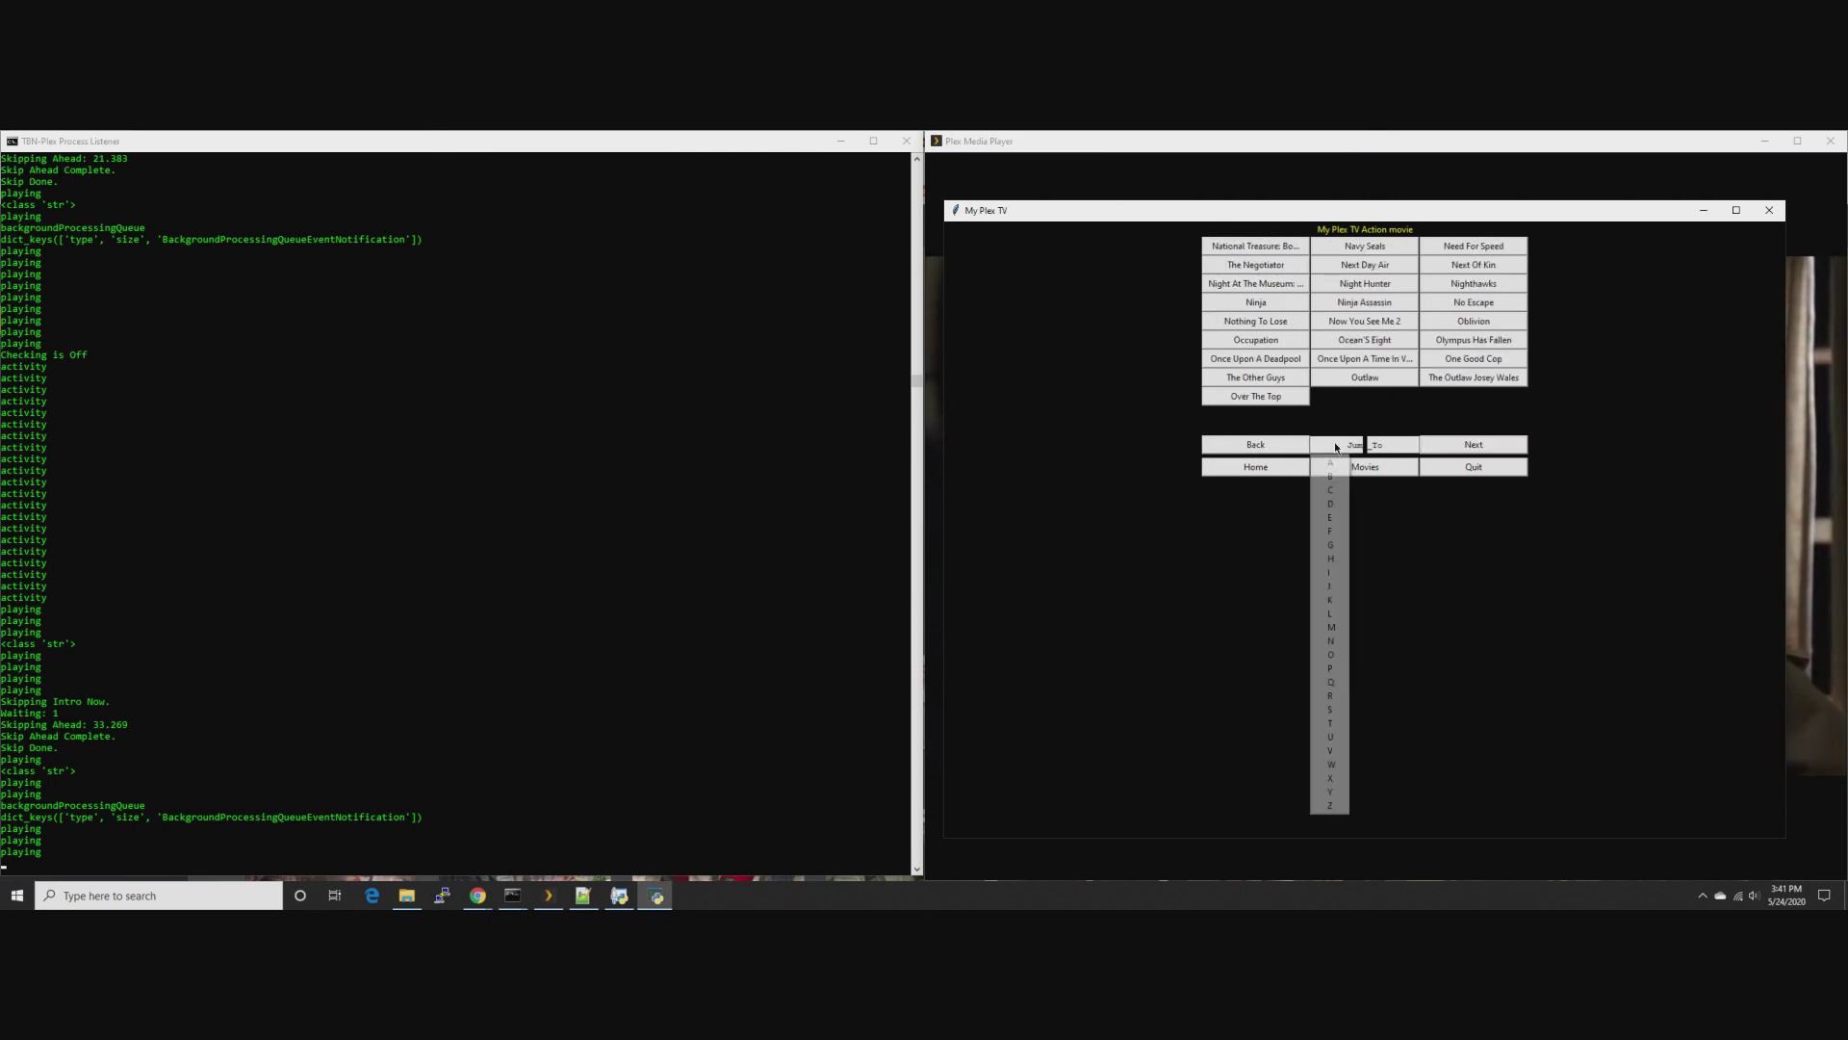
pyautogui.click(1330, 654)
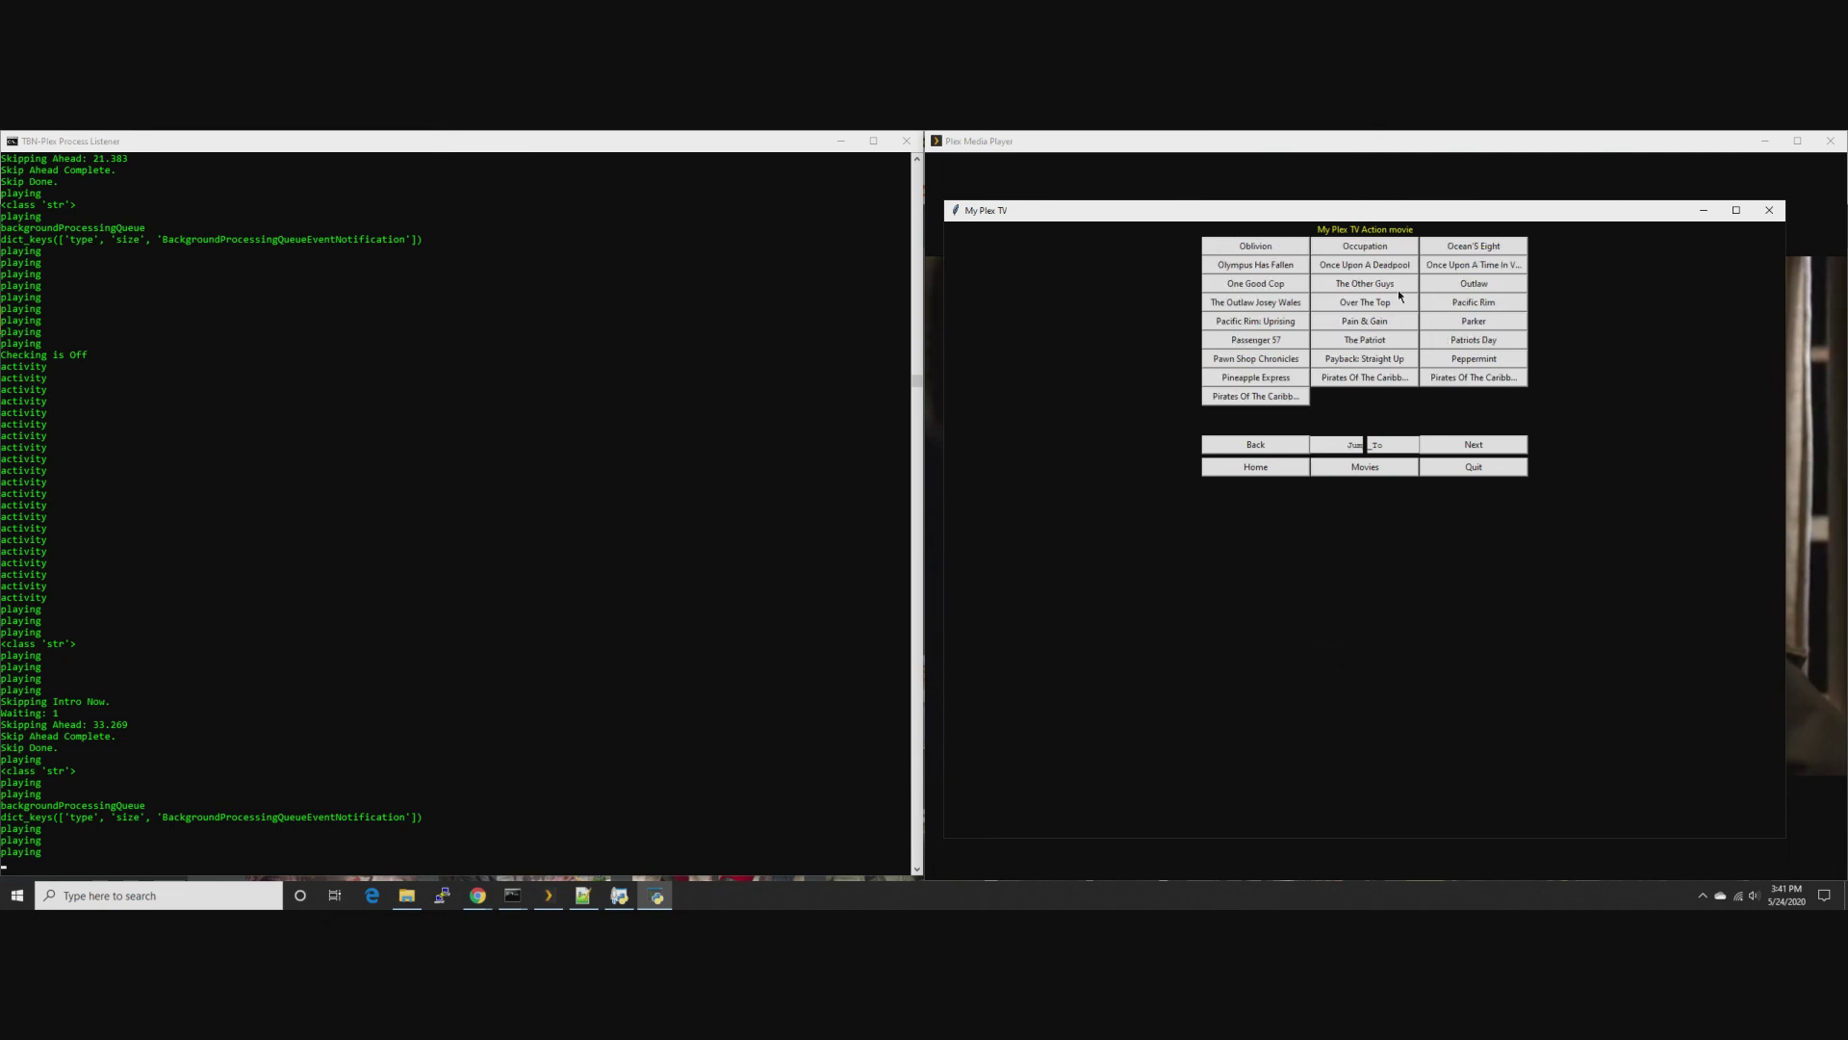
pyautogui.click(1470, 285)
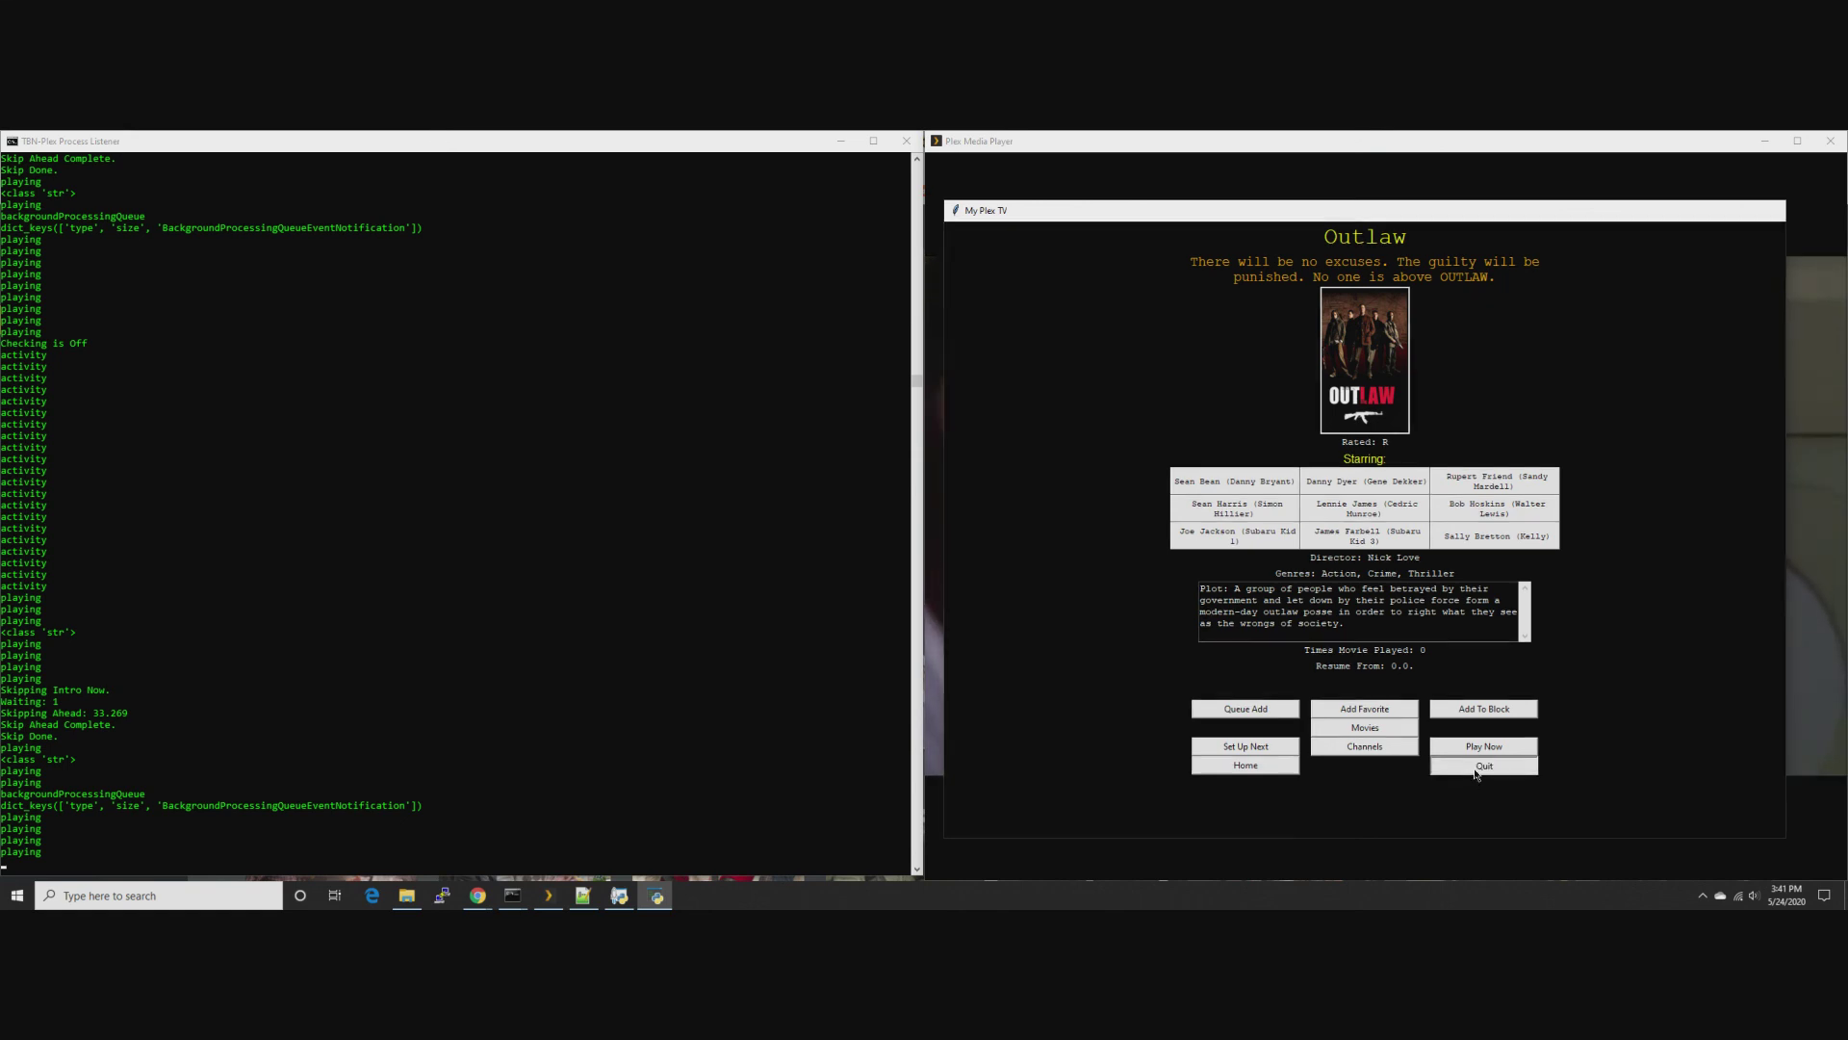
# Quit My Plex TV and stop the playback of Compulsion in Plex Media Player
pyautogui.click(1365, 747)
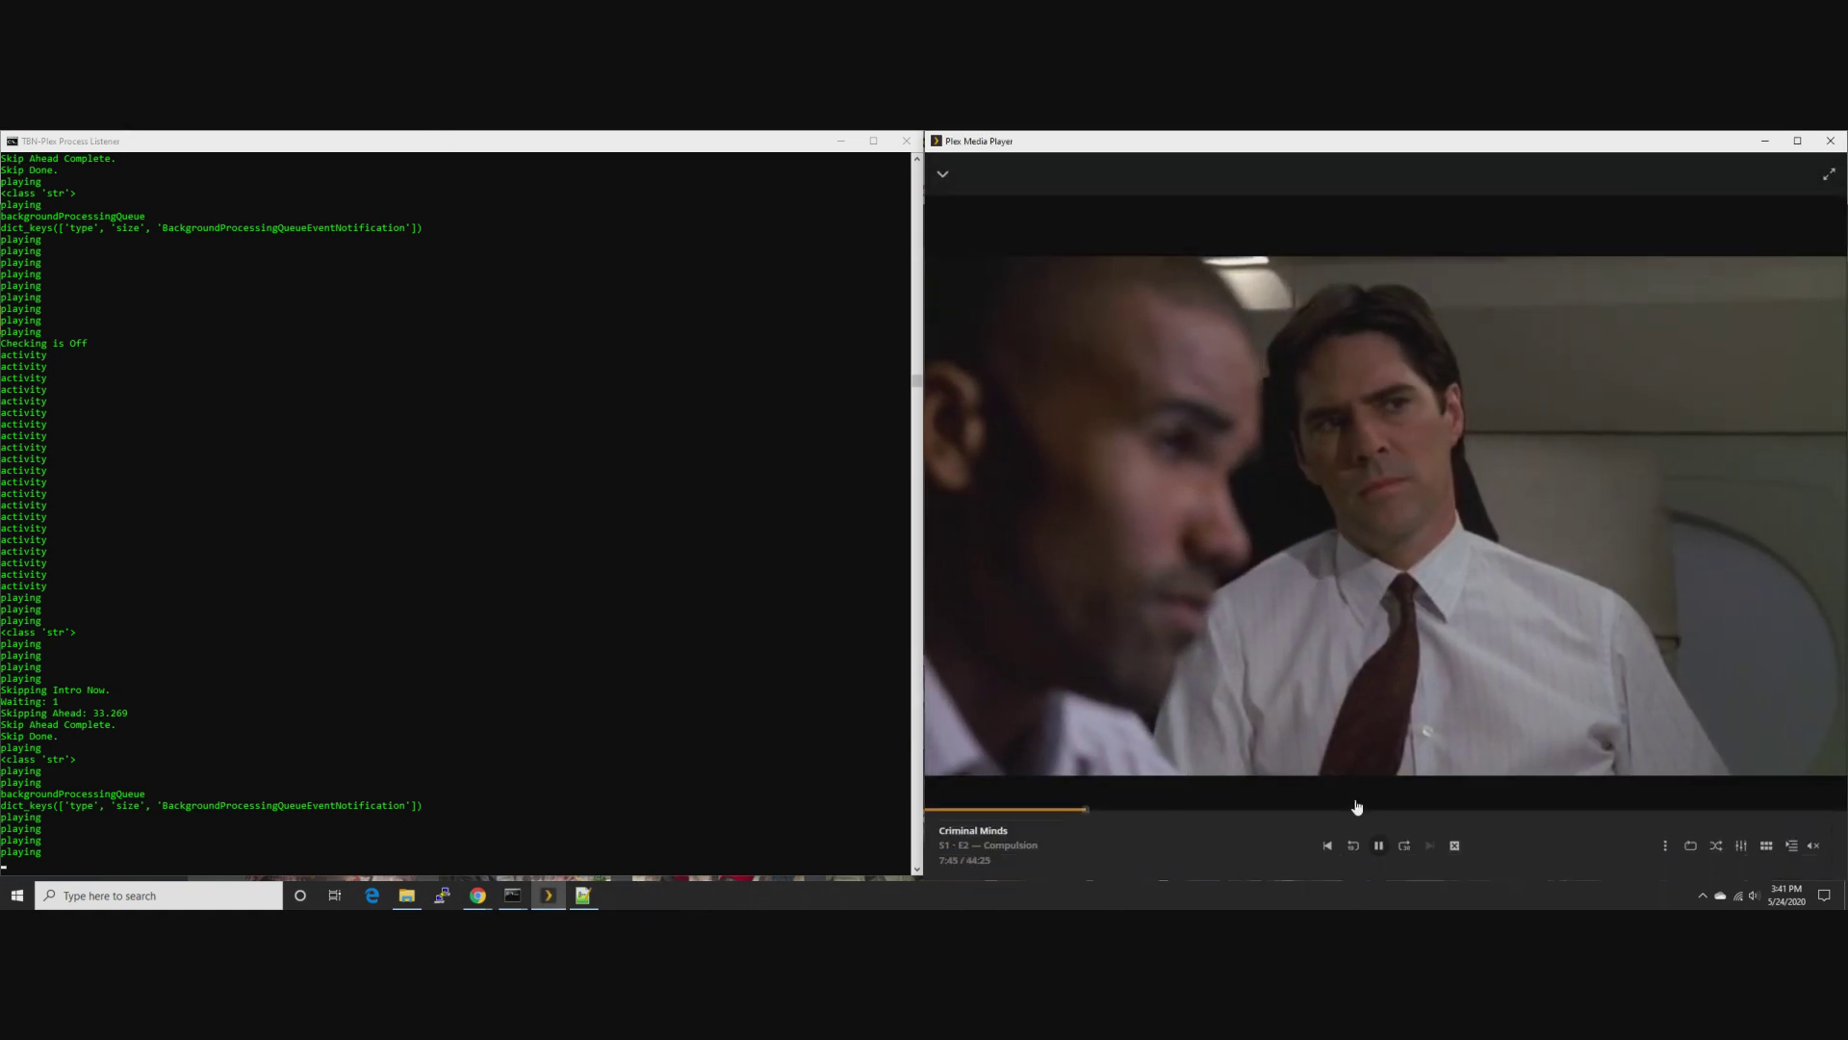
pyautogui.click(1456, 847)
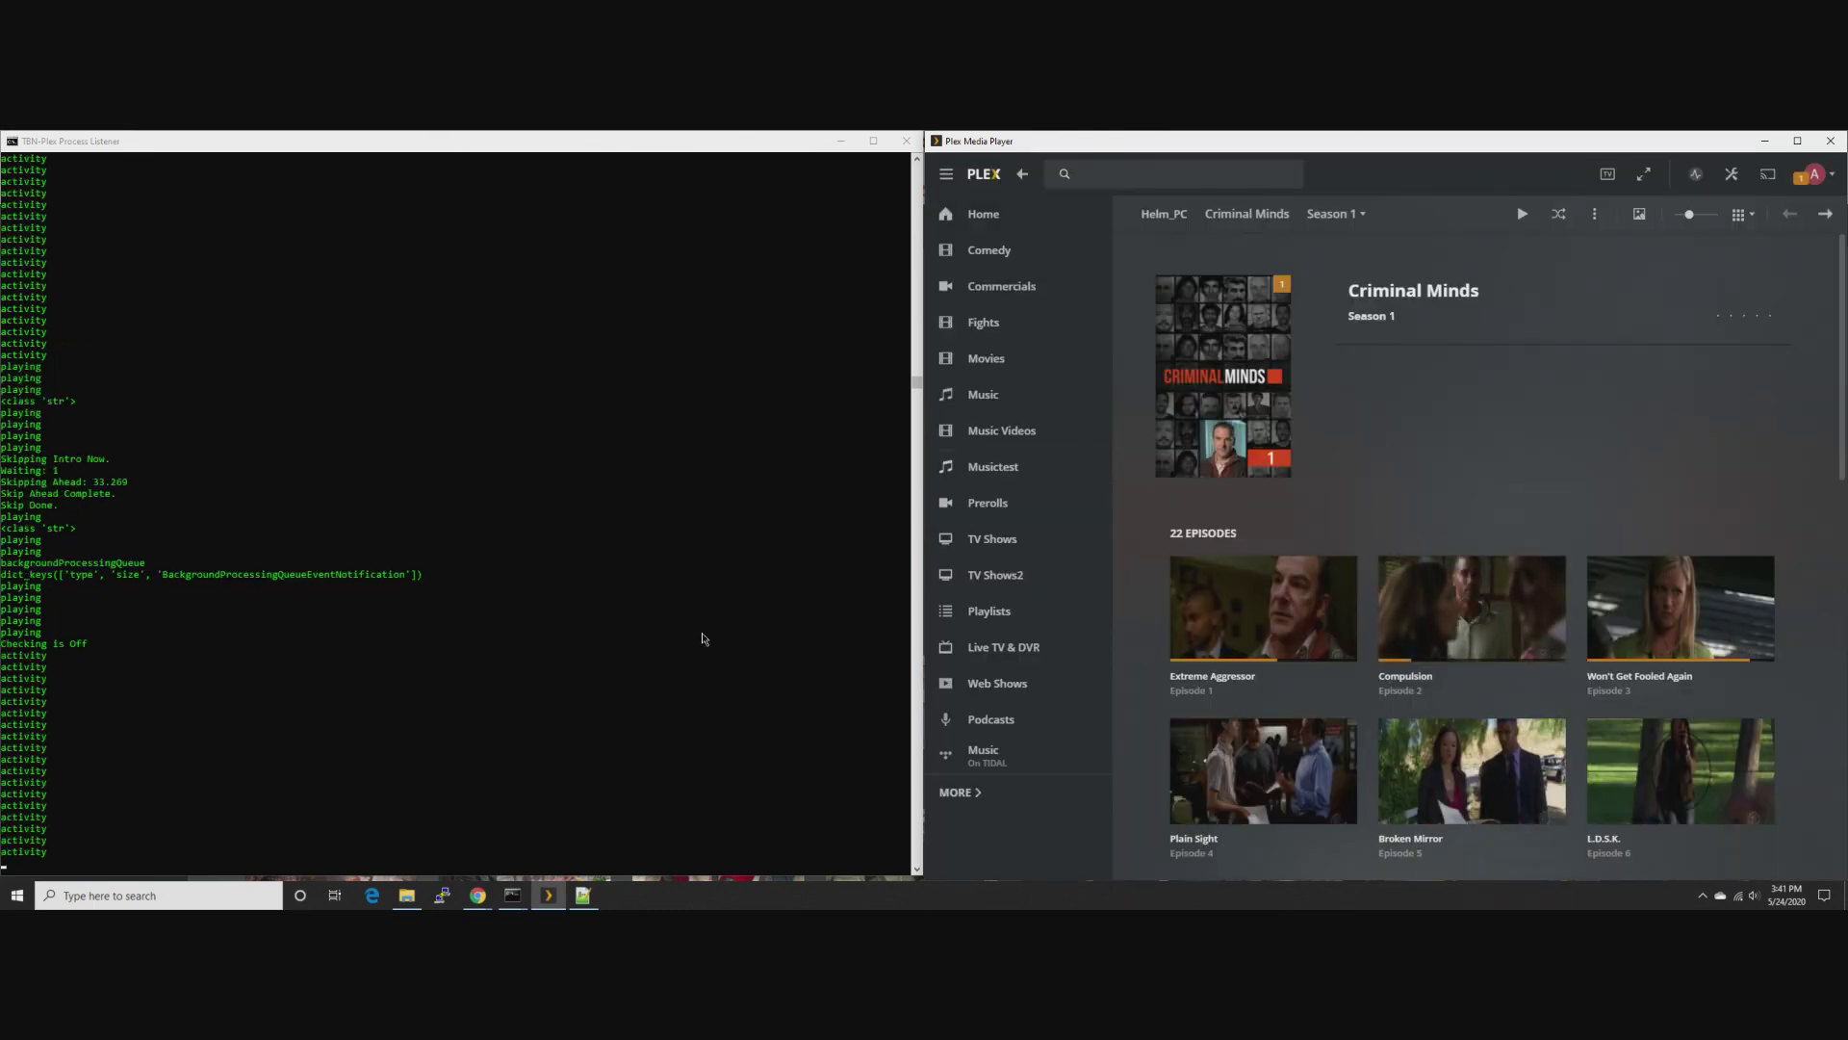